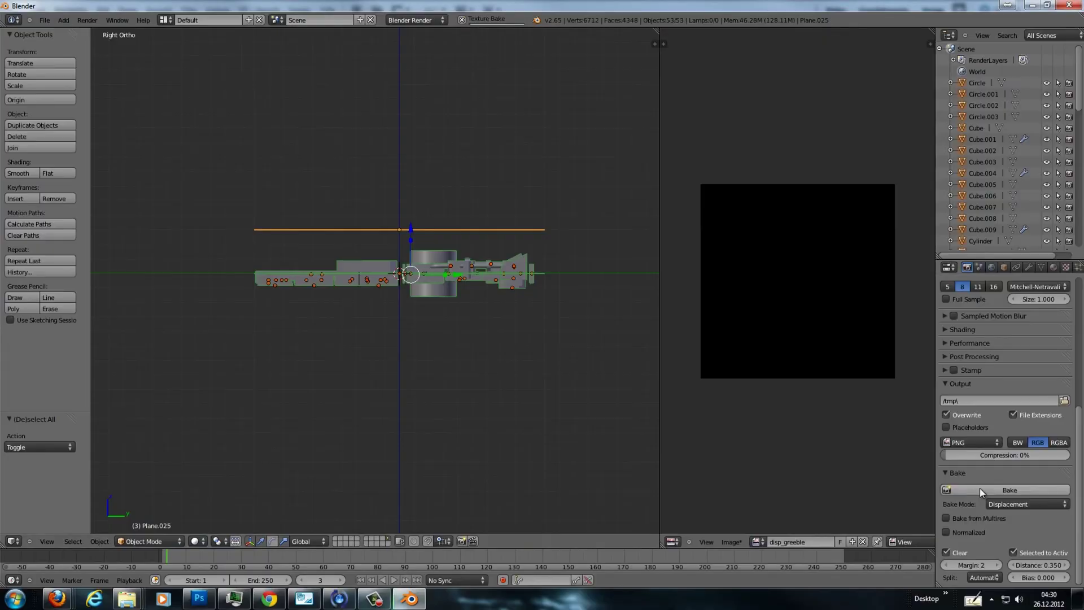
Step: Zoom and orbit the view to inspect the rings carved into the multires plane
{"action": "scroll", "coordinate": [787, 343], "scroll_direction": "up", "scroll_amount": 2}
{"action": "scroll", "coordinate": [788, 357], "scroll_direction": "down", "scroll_amount": 1}
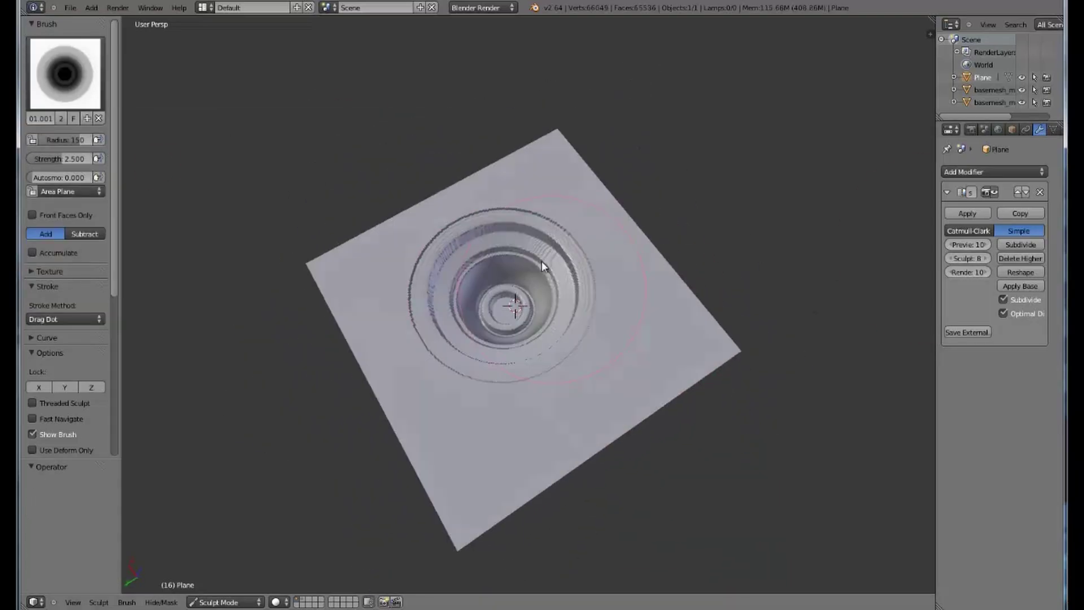
{"action": "scroll", "coordinate": [538, 240], "scroll_direction": "up", "scroll_amount": 3}
{"action": "middle_click_drag", "start_coordinate": [445, 320], "coordinate": [541, 542]}
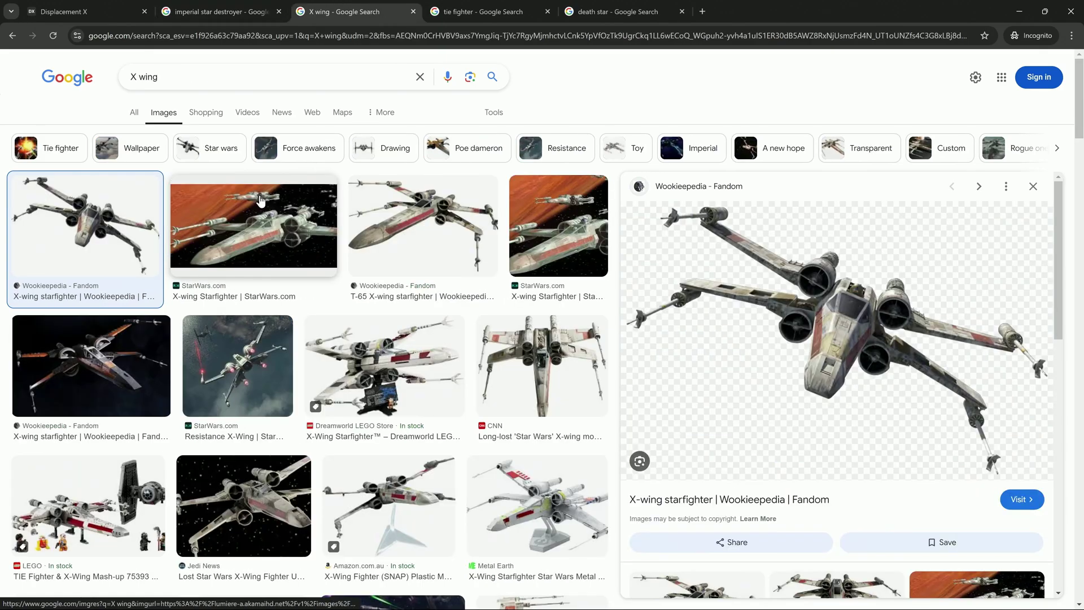
Step: Cycle through the X wing and TIE fighter image search tabs
{"action": "key", "text": "ctrl+Tab"}
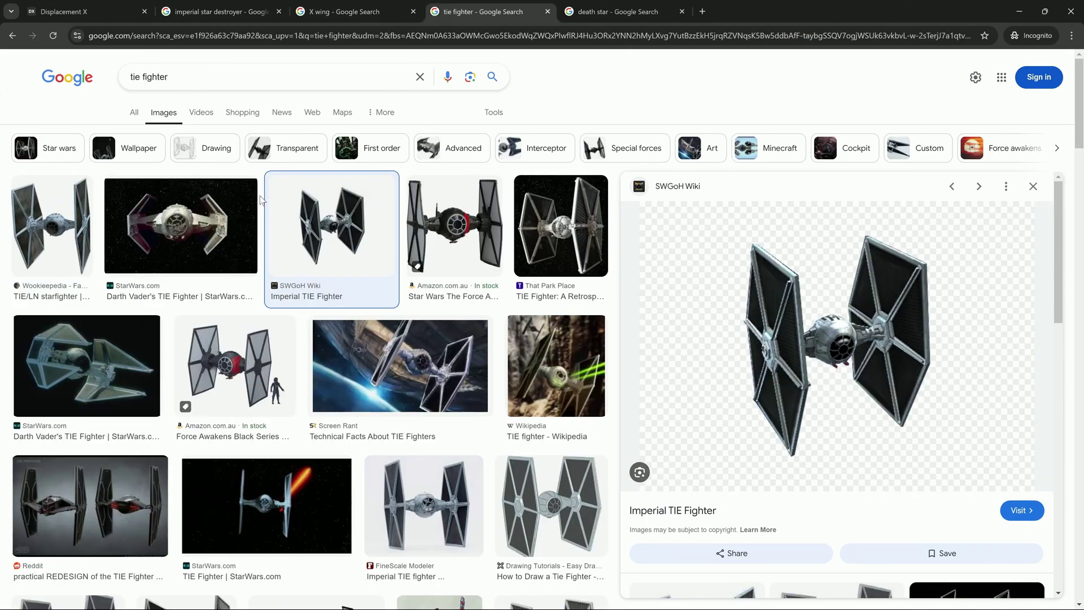
{"action": "key", "text": "ctrl+Tab"}
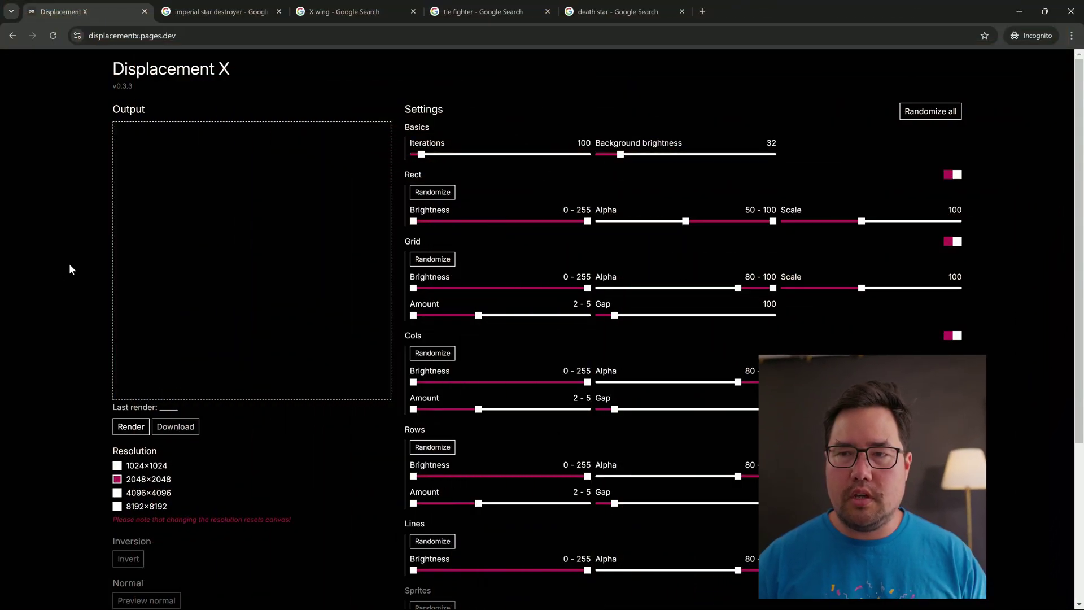
Step: Set 4096×4096 output, then randomize all settings and render greeble maps repeatedly for new variations
{"action": "left_click", "coordinate": [117, 492]}
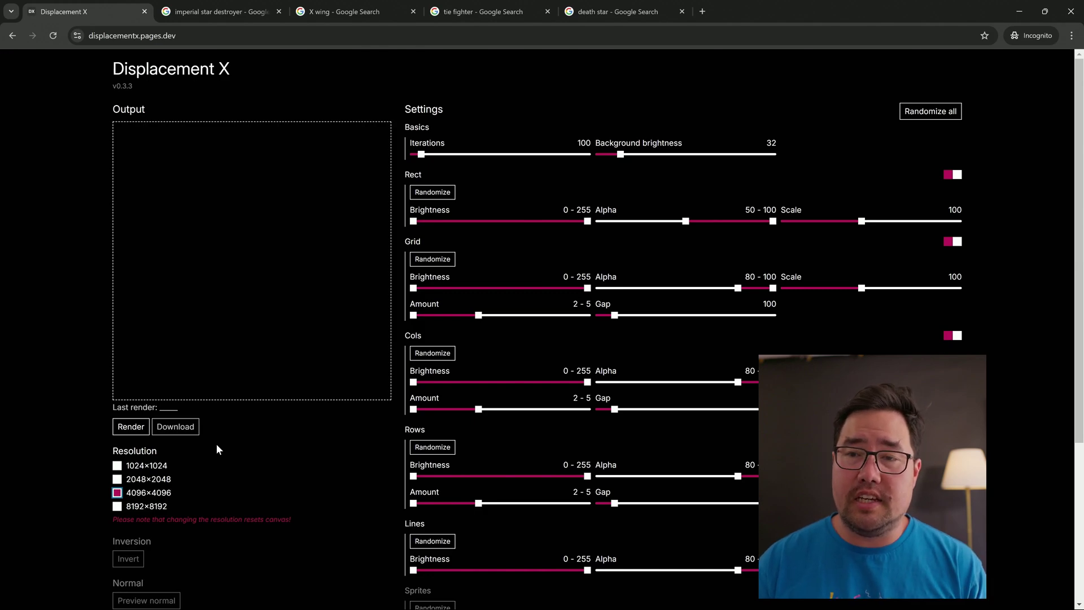
{"action": "scroll", "coordinate": [216, 442], "scroll_direction": "down", "scroll_amount": 2}
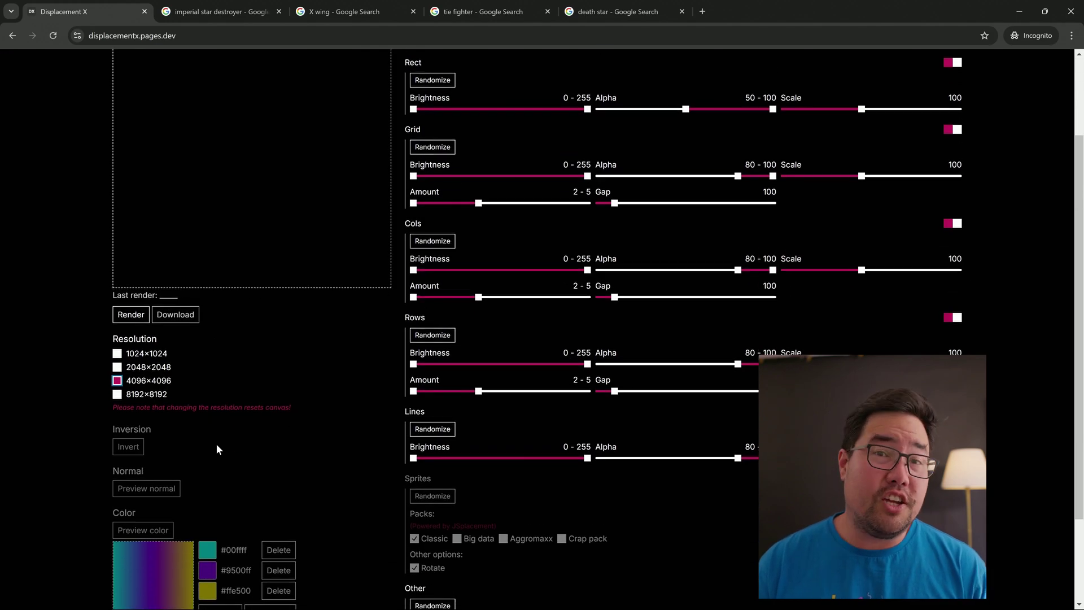
{"action": "scroll", "coordinate": [216, 442], "scroll_direction": "up", "scroll_amount": 2}
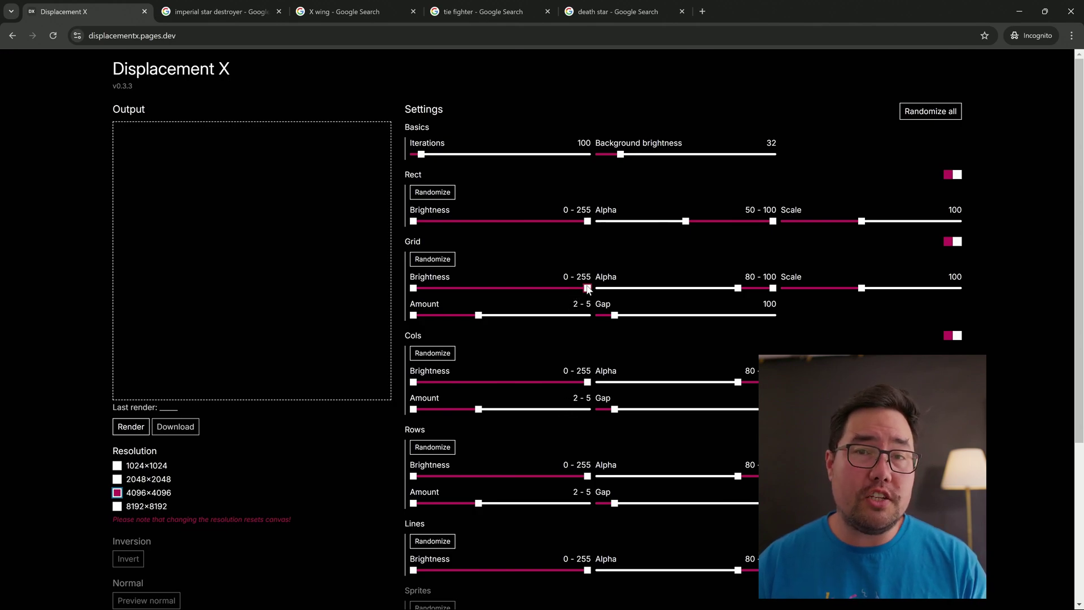
{"action": "left_click", "coordinate": [920, 113]}
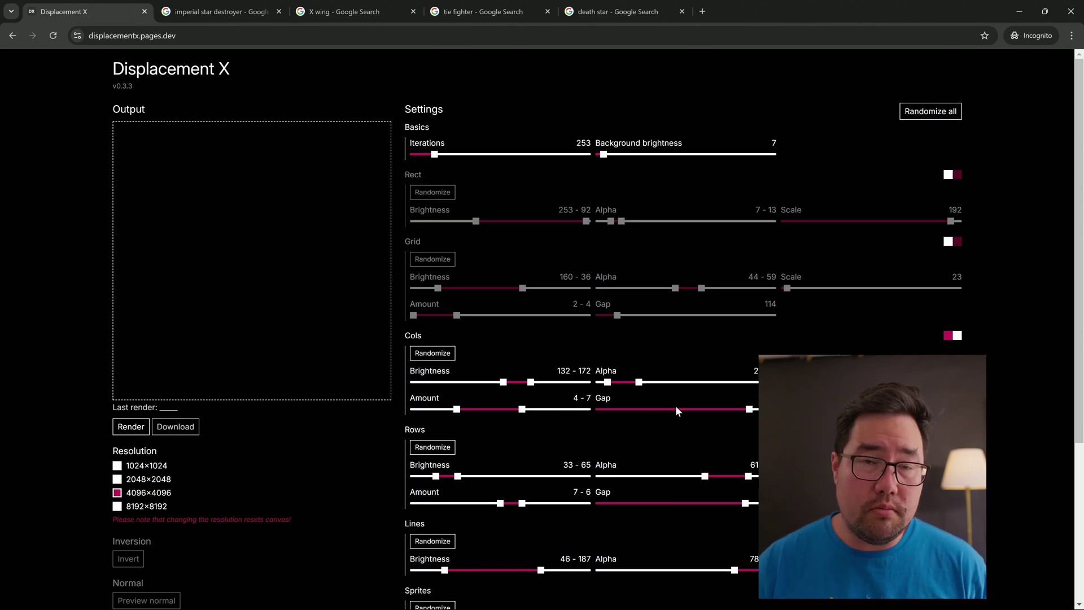
{"action": "left_click", "coordinate": [137, 430]}
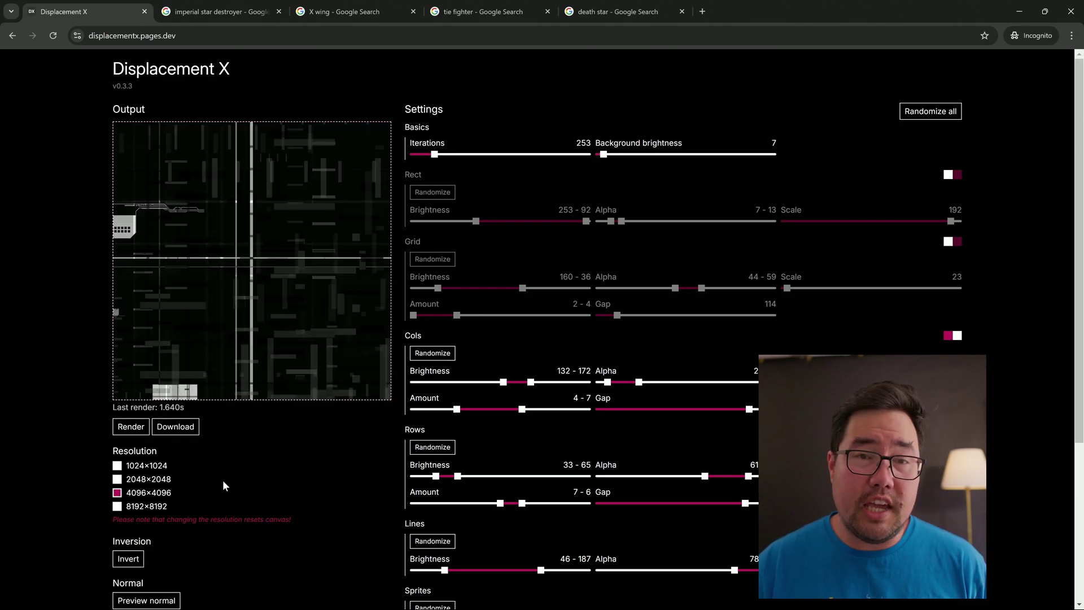
{"action": "left_click", "coordinate": [948, 111]}
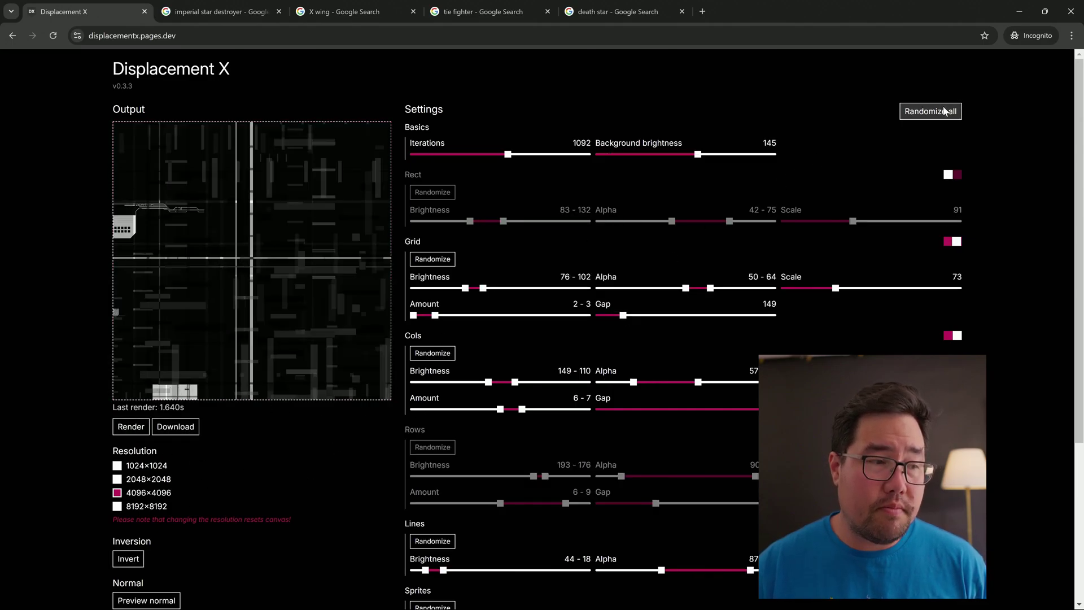
{"action": "left_click", "coordinate": [131, 427]}
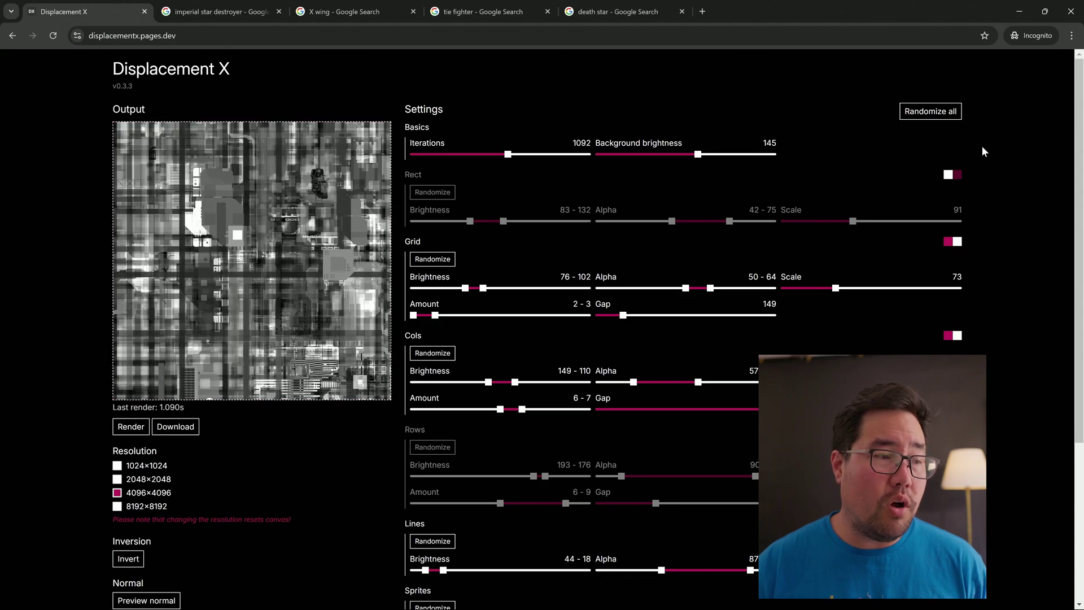
{"action": "left_click", "coordinate": [930, 111]}
{"action": "left_click", "coordinate": [131, 426]}
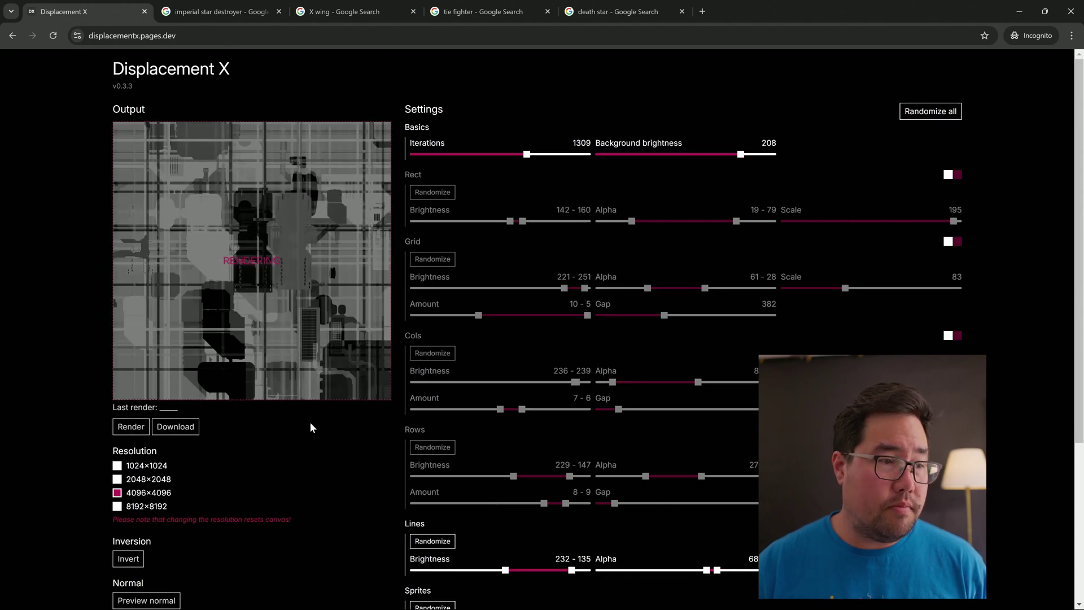
{"action": "left_click", "coordinate": [954, 111]}
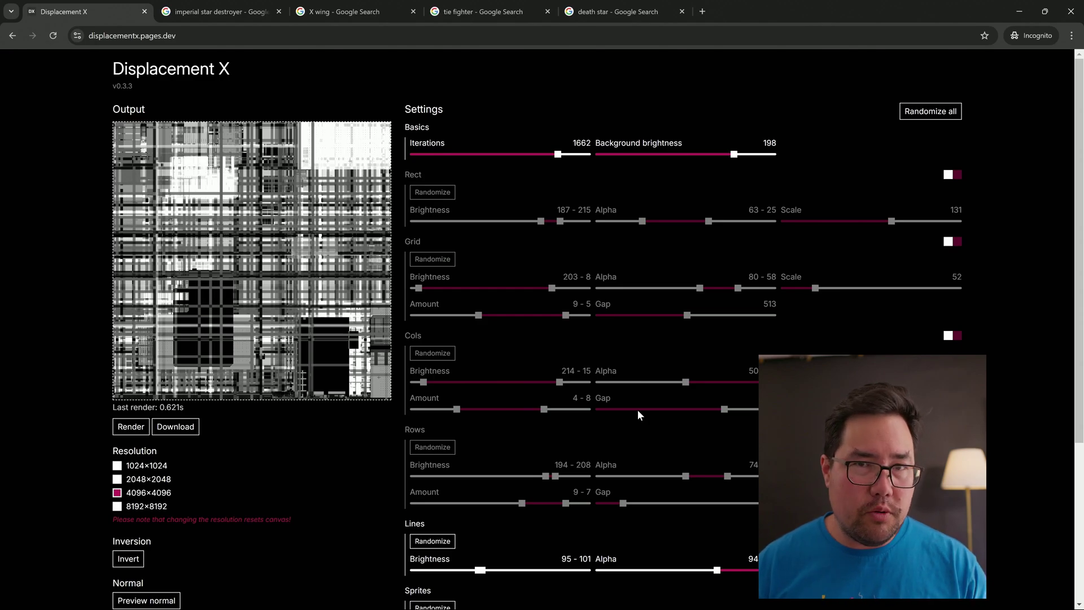
Step: Download the rendered greeble map and save it as a PNG file
{"action": "left_click", "coordinate": [175, 426]}
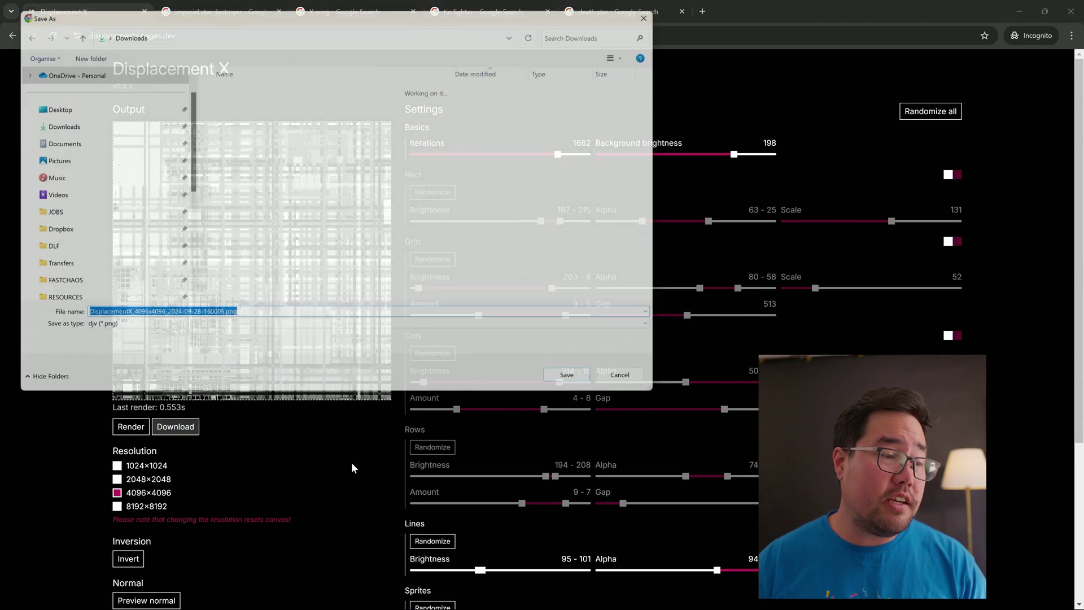
{"action": "left_click", "coordinate": [626, 381]}
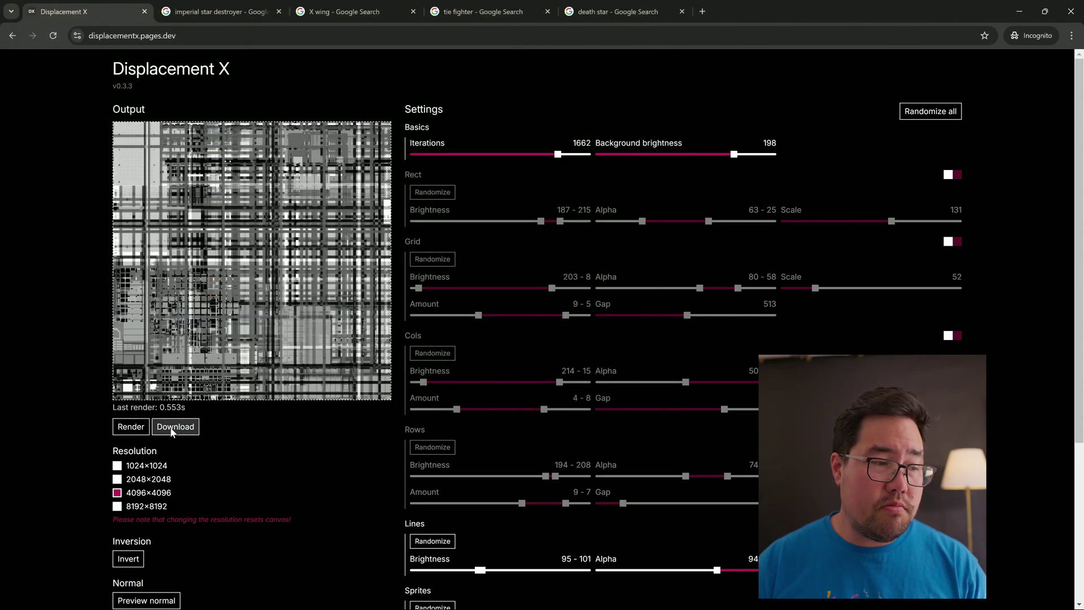
{"action": "scroll", "coordinate": [206, 281], "scroll_direction": "down", "scroll_amount": 3}
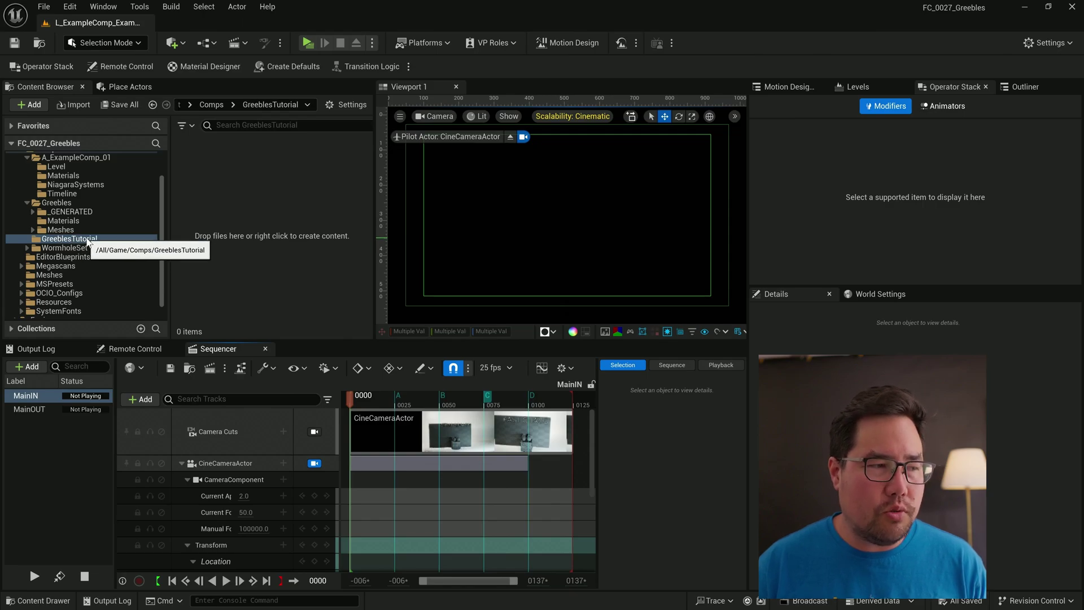
Step: Create a Level named L_Greebles in GreeblesTutorial, then open and save it
{"action": "right_click", "coordinate": [258, 203]}
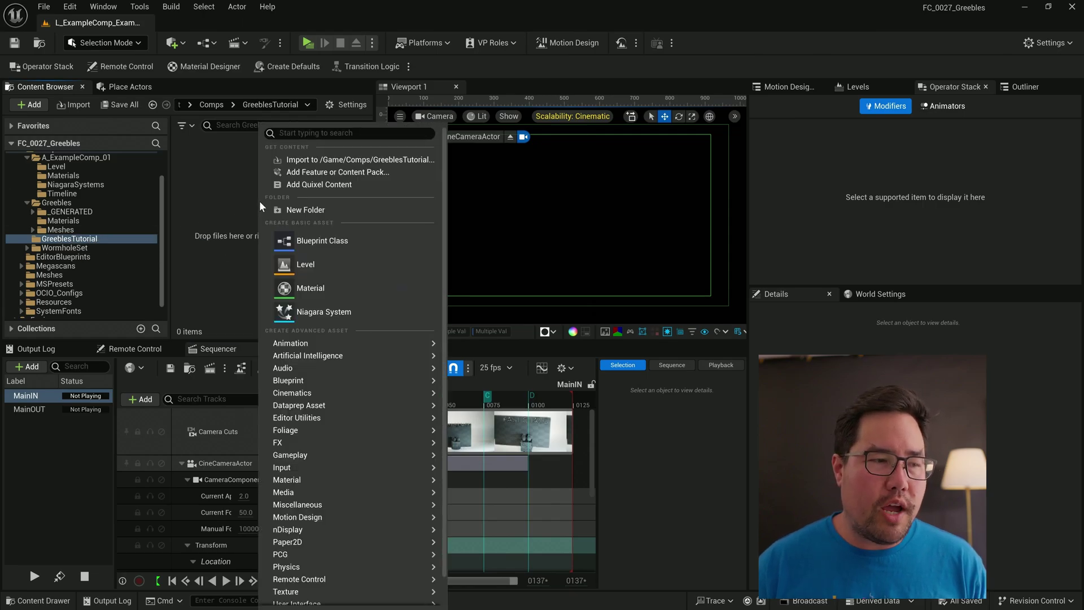
{"action": "left_click", "coordinate": [319, 268]}
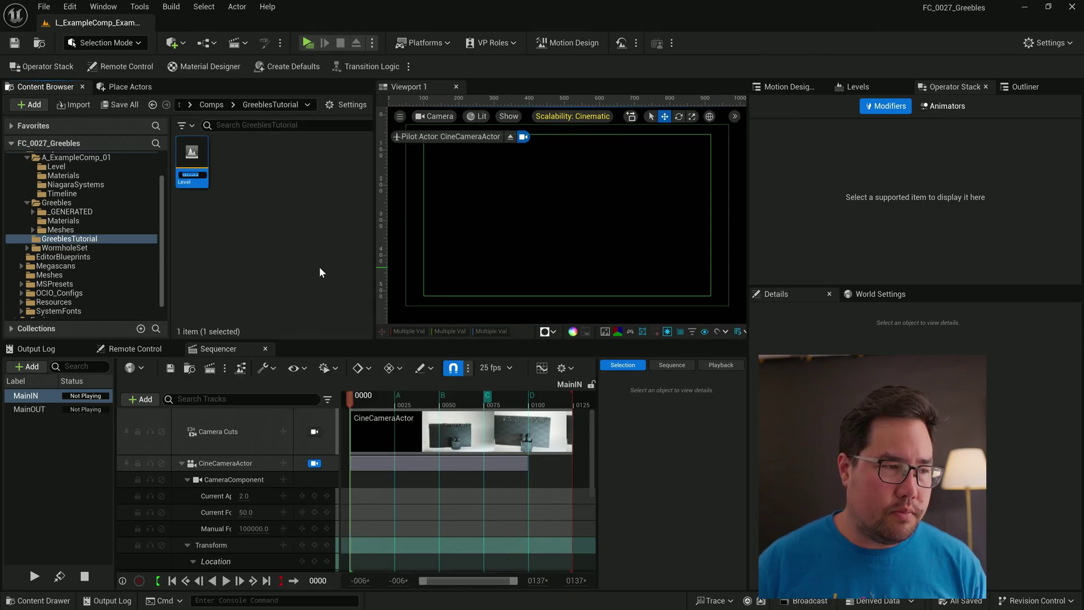
{"action": "type", "text": "L_Greebles"}
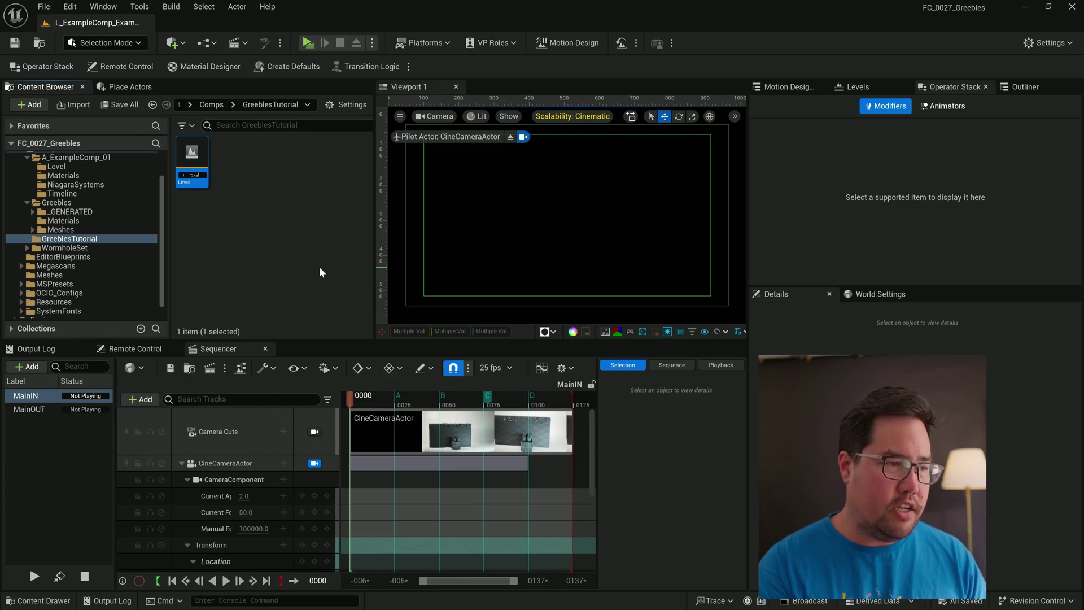
{"action": "key", "text": "Return"}
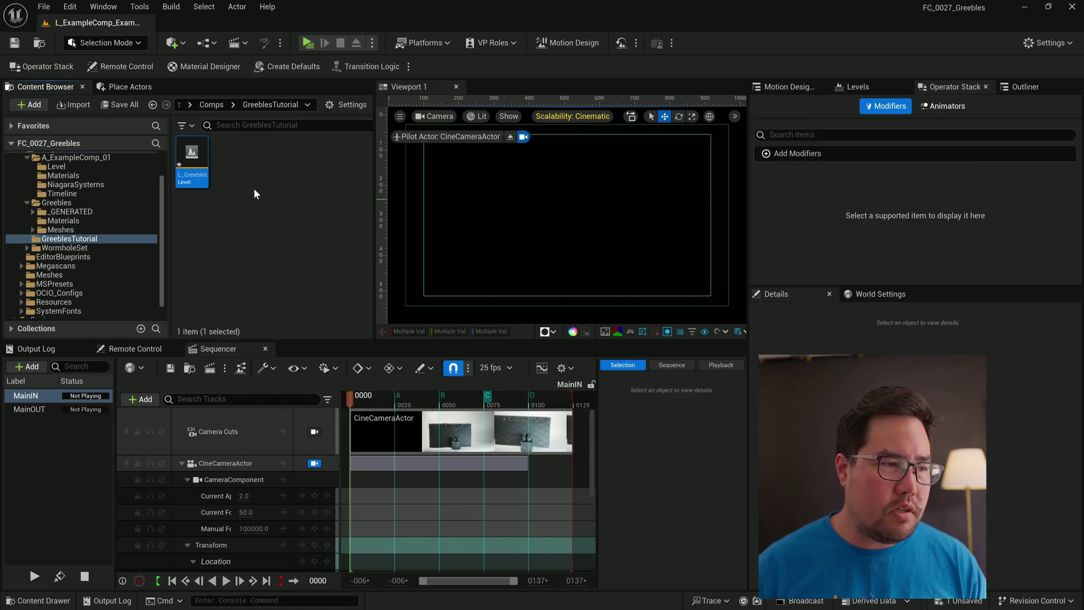
{"action": "double_click", "coordinate": [192, 163]}
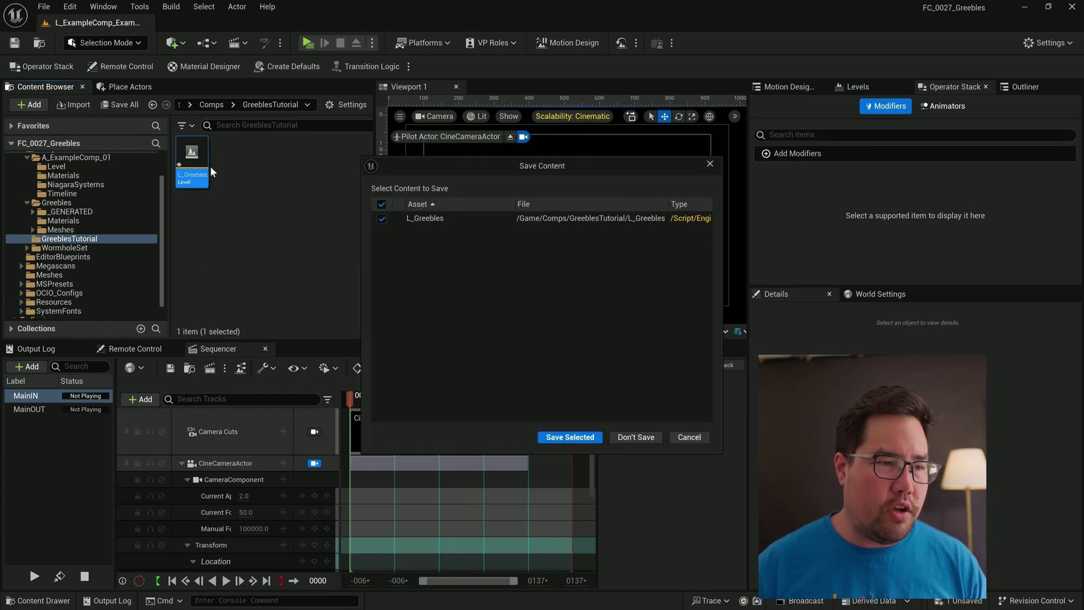
{"action": "left_click", "coordinate": [592, 439]}
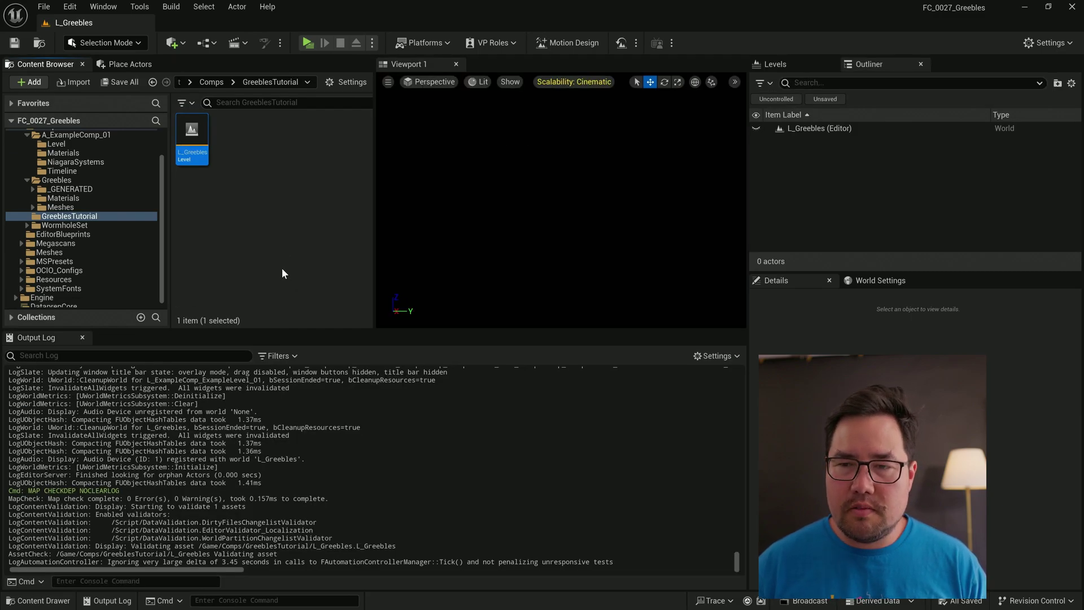
Step: In Motion Design mode, spawn the default scene root, lights, post process volume and cine camera
{"action": "left_click", "coordinate": [565, 44]}
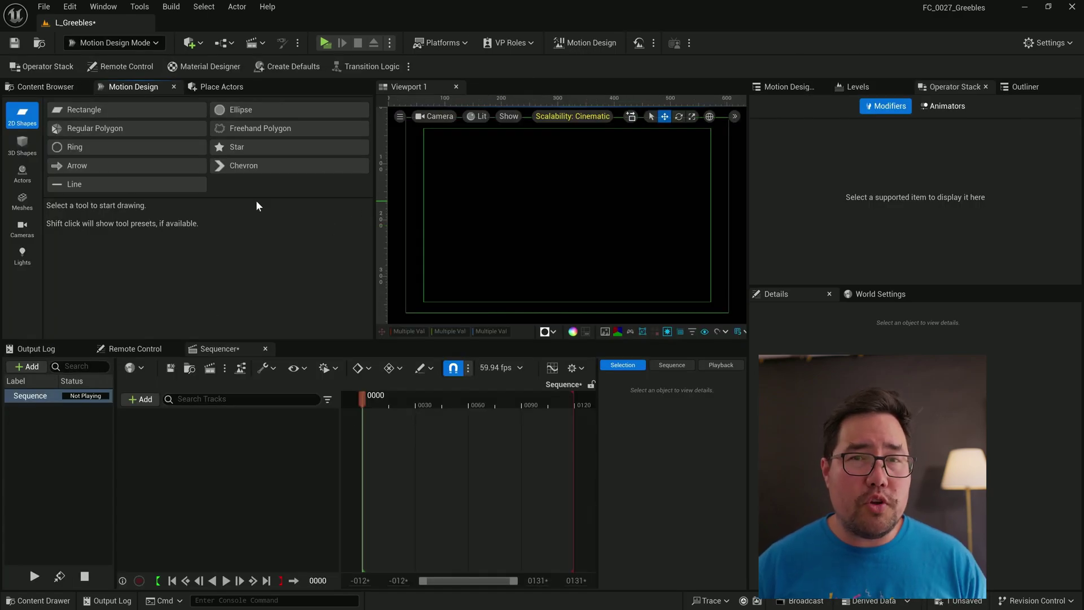
{"action": "left_click", "coordinate": [277, 70]}
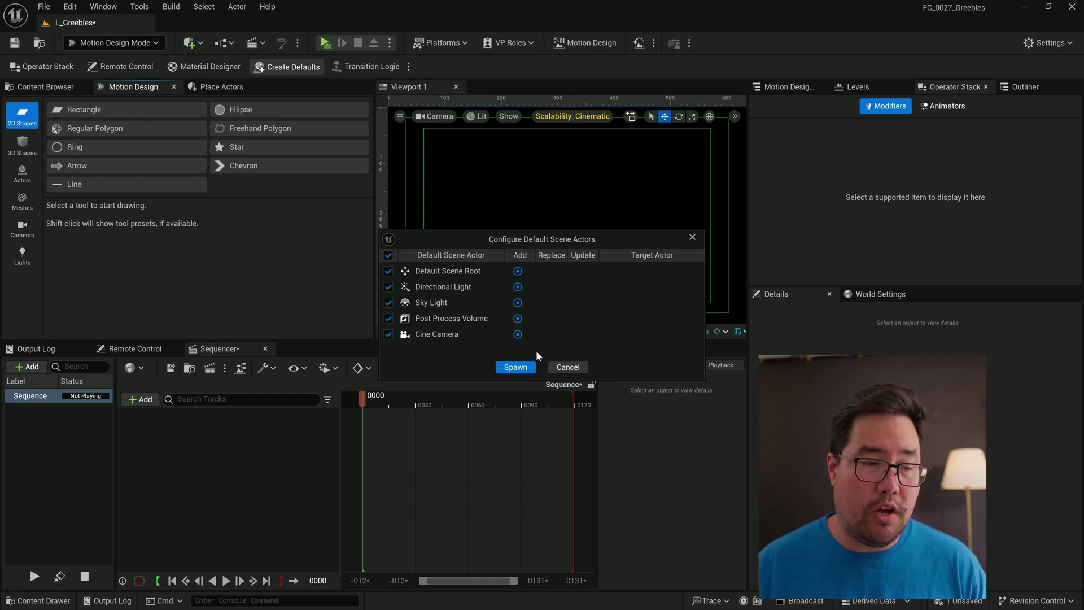
{"action": "left_click", "coordinate": [516, 367]}
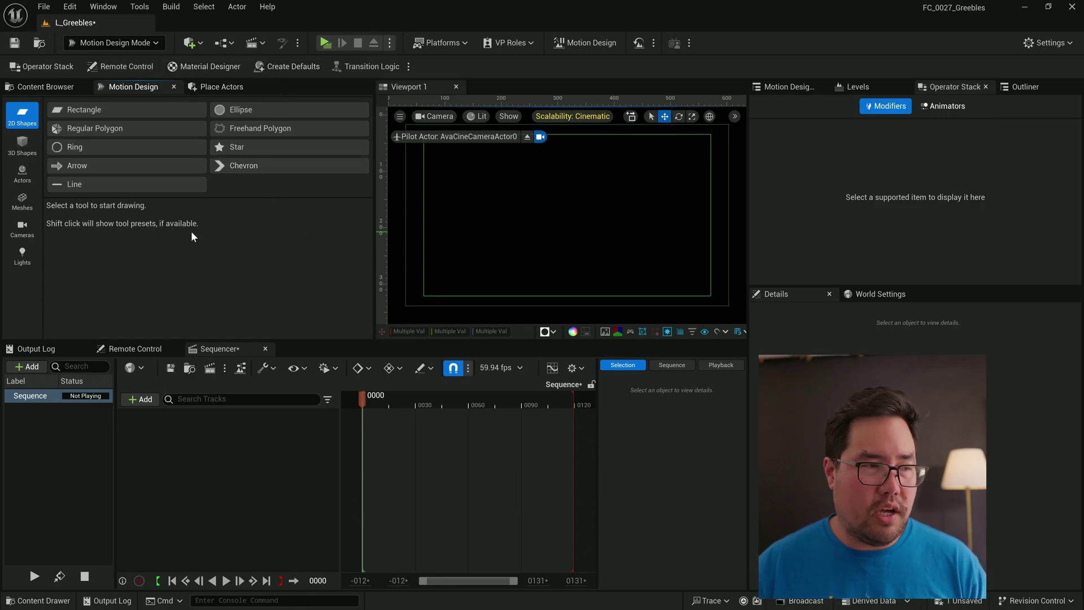
Step: Enter Modeling mode with AvaCineCameraActor0 selected, keeping the current mode
{"action": "key", "text": "shift+5"}
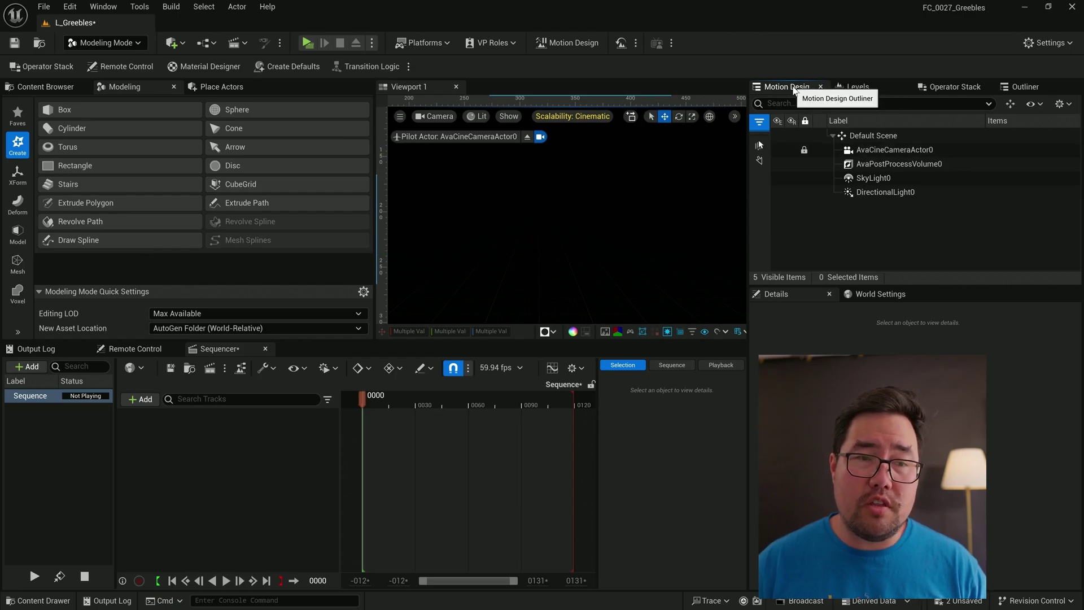
{"action": "left_click", "coordinate": [890, 153]}
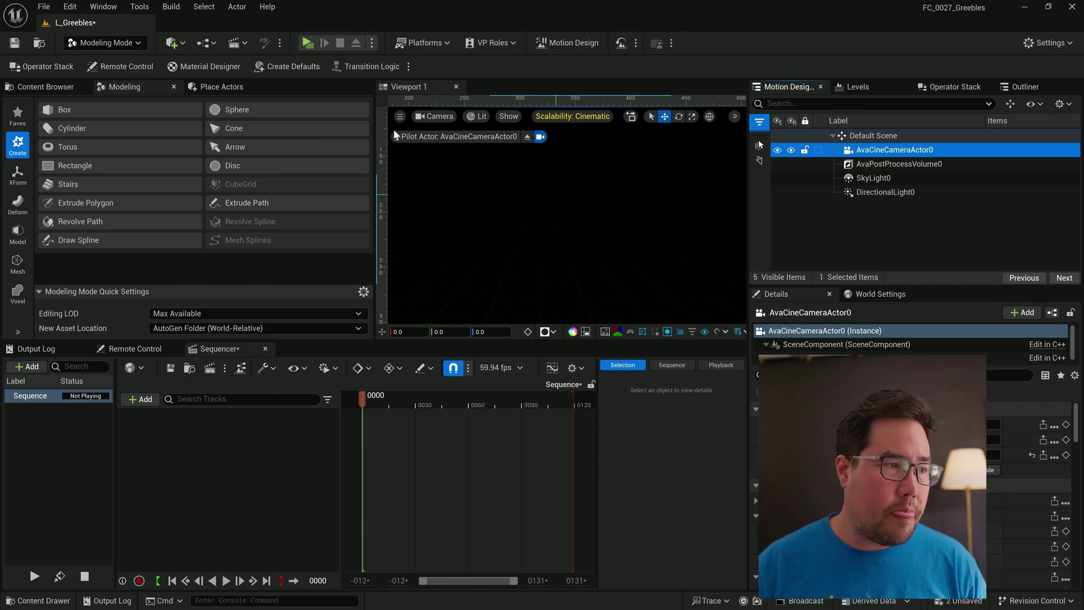
{"action": "left_click", "coordinate": [104, 43]}
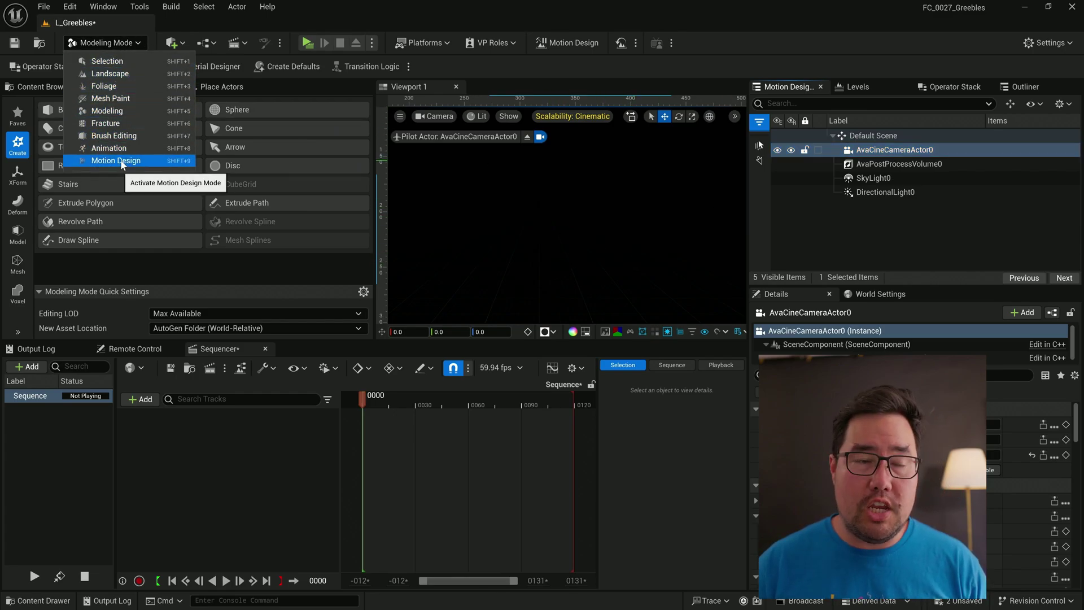
{"action": "key", "text": "Escape"}
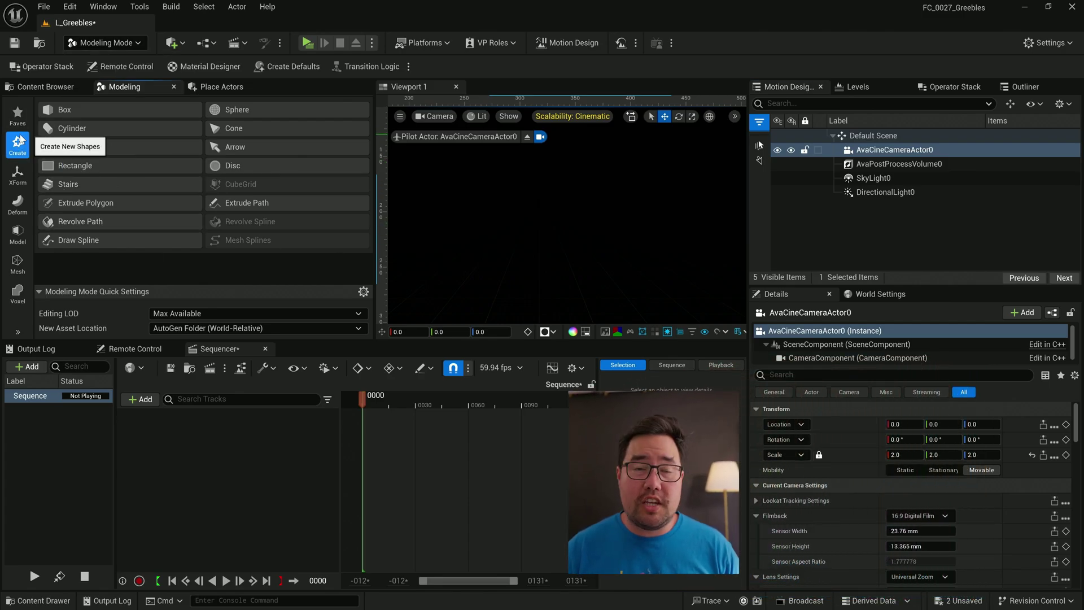
Step: Create a Rectangle plane, reset its location and set X to 236, then view it from above
{"action": "left_click", "coordinate": [62, 167]}
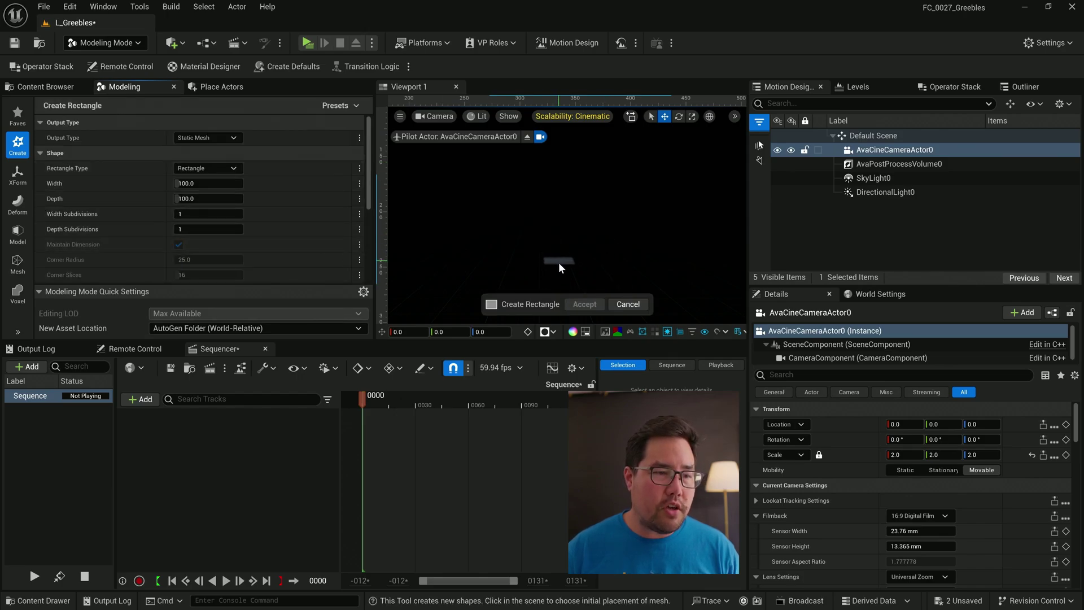
{"action": "left_click", "coordinate": [559, 264]}
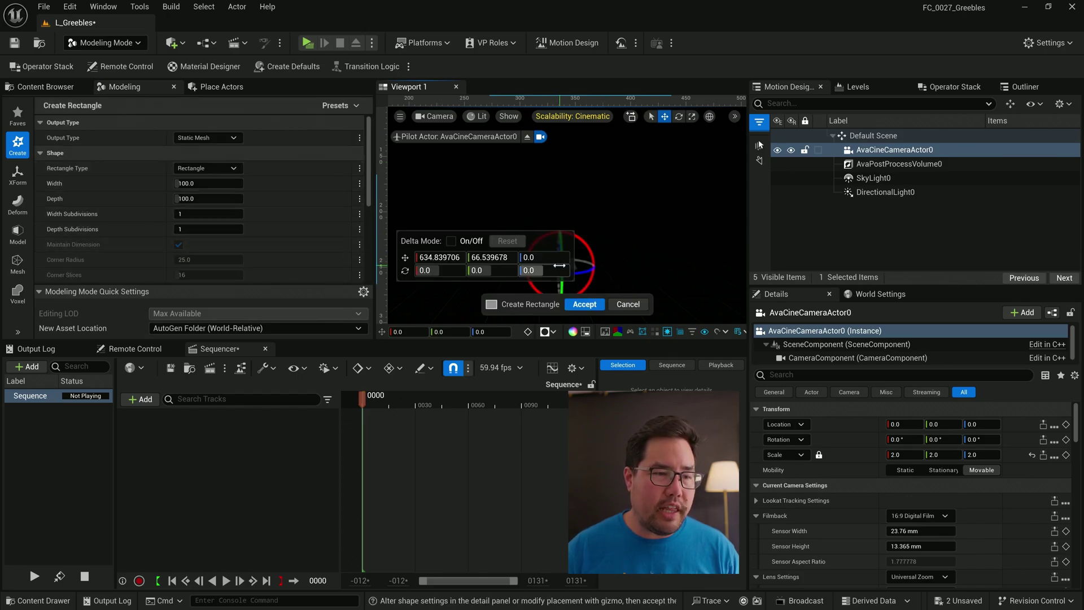
{"action": "left_click", "coordinate": [583, 304]}
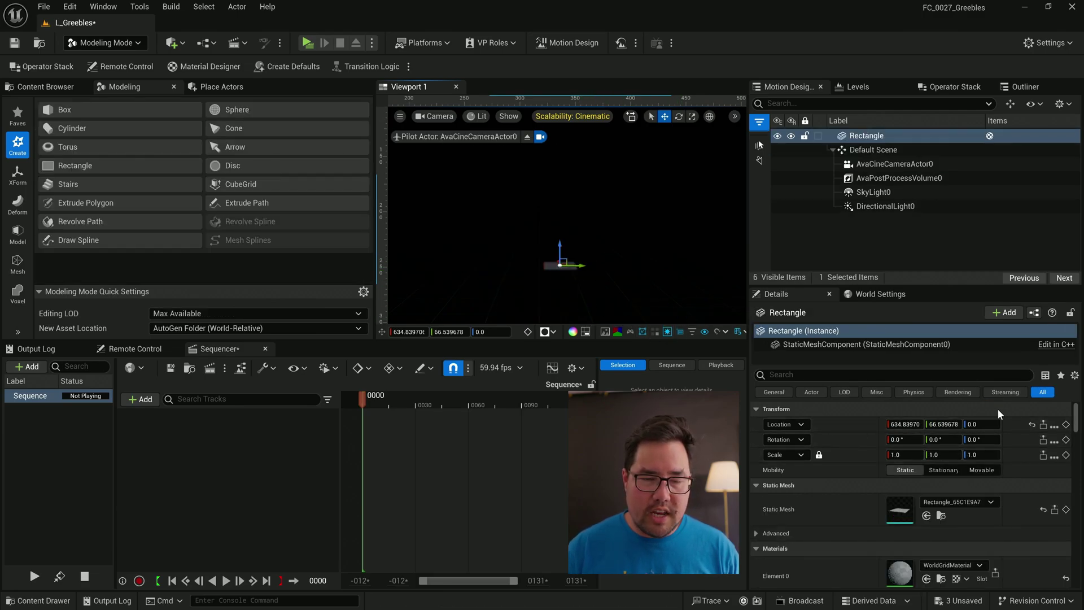
{"action": "left_click", "coordinate": [1032, 424]}
{"action": "left_click", "coordinate": [868, 136]}
{"action": "mouse_move", "coordinate": [904, 424]}
{"action": "left_mouse_down"}
{"action": "mouse_move", "coordinate": [881, 424]}
{"action": "mouse_move", "coordinate": [906, 423]}
{"action": "left_mouse_up"}
{"action": "left_click", "coordinate": [869, 138]}
{"action": "key", "text": "f"}
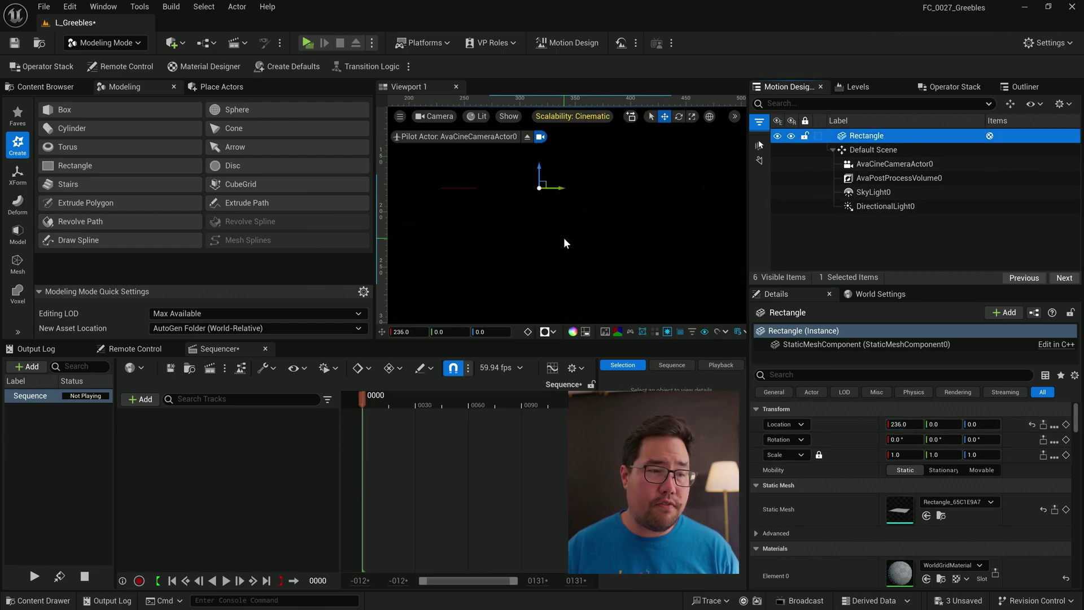
{"action": "mouse_move", "coordinate": [583, 213]}
{"action": "left_mouse_down", "text": "alt"}
{"action": "mouse_move", "coordinate": [575, 263]}
{"action": "mouse_move", "coordinate": [581, 213]}
{"action": "left_mouse_up", "text": "alt"}
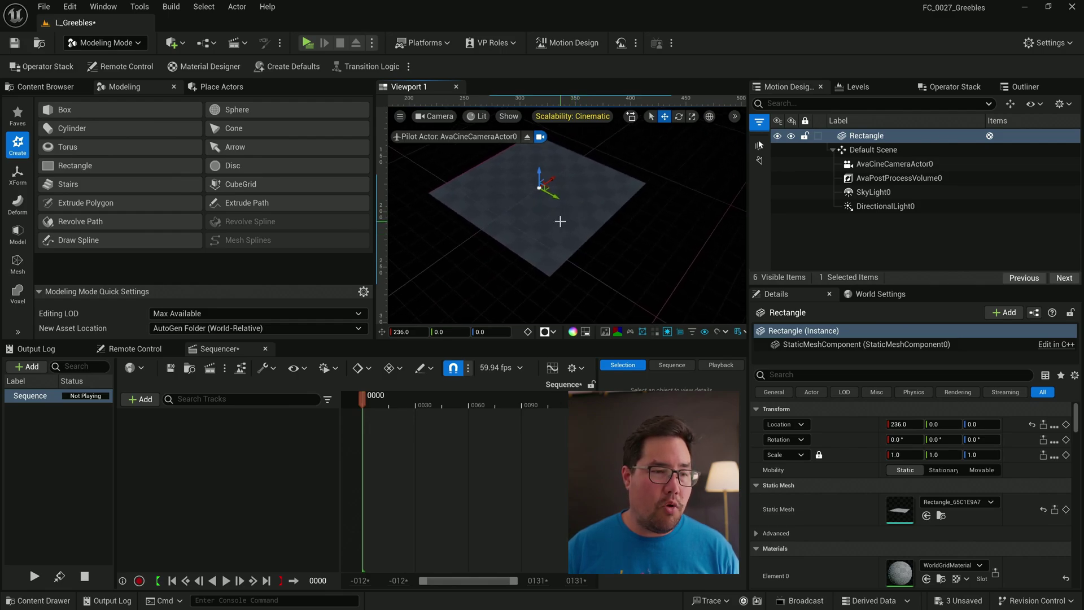
{"action": "left_click_drag", "start_coordinate": [560, 220], "coordinate": [564, 242], "text": "alt"}
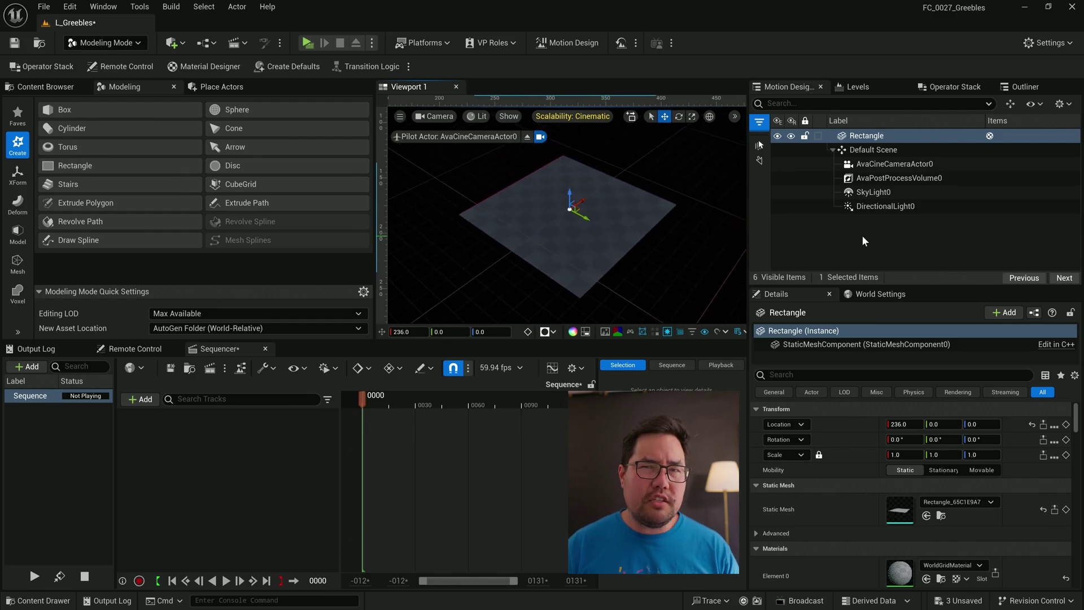
Step: Set AvaCineCameraActor0's Manual Focus Distance to about 232 cm using the debug focus plane
{"action": "left_click", "coordinate": [884, 165]}
{"action": "scroll", "coordinate": [846, 495], "scroll_direction": "down", "scroll_amount": 6}
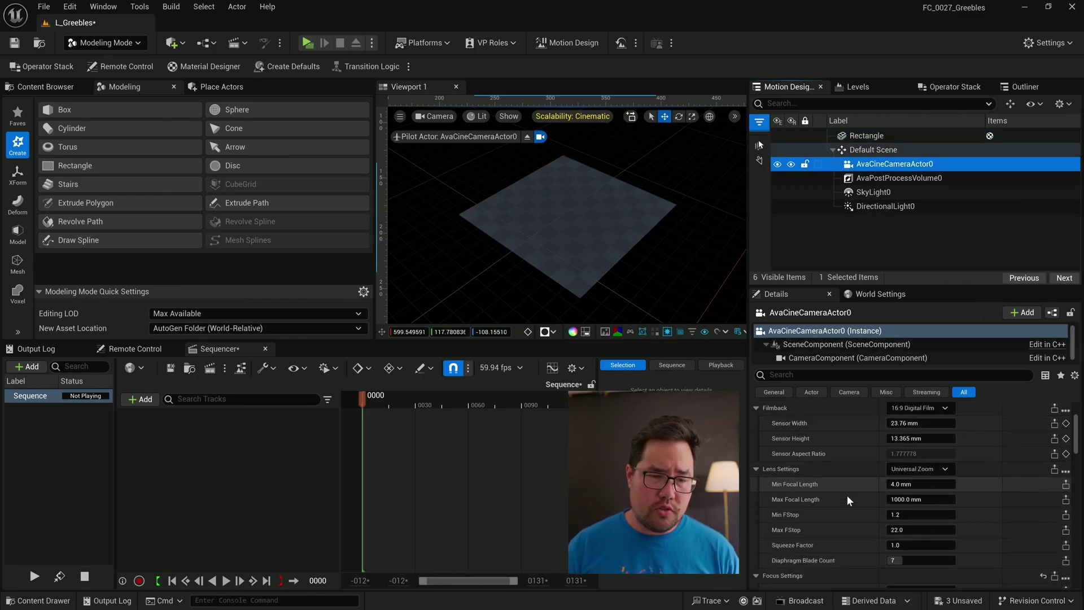
{"action": "scroll", "coordinate": [846, 495], "scroll_direction": "down", "scroll_amount": 2}
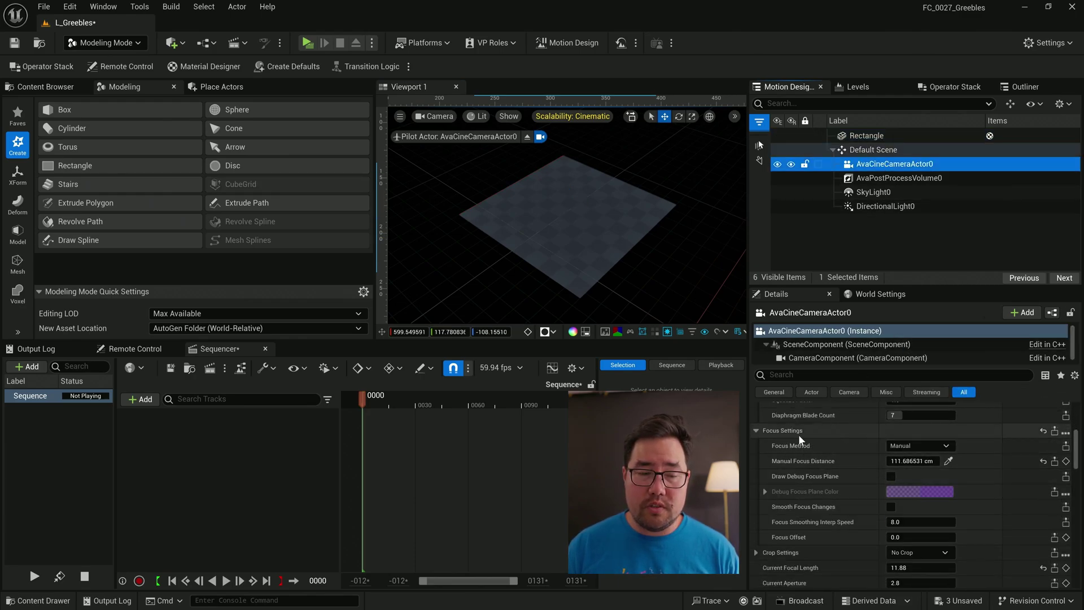
{"action": "left_click", "coordinate": [890, 478]}
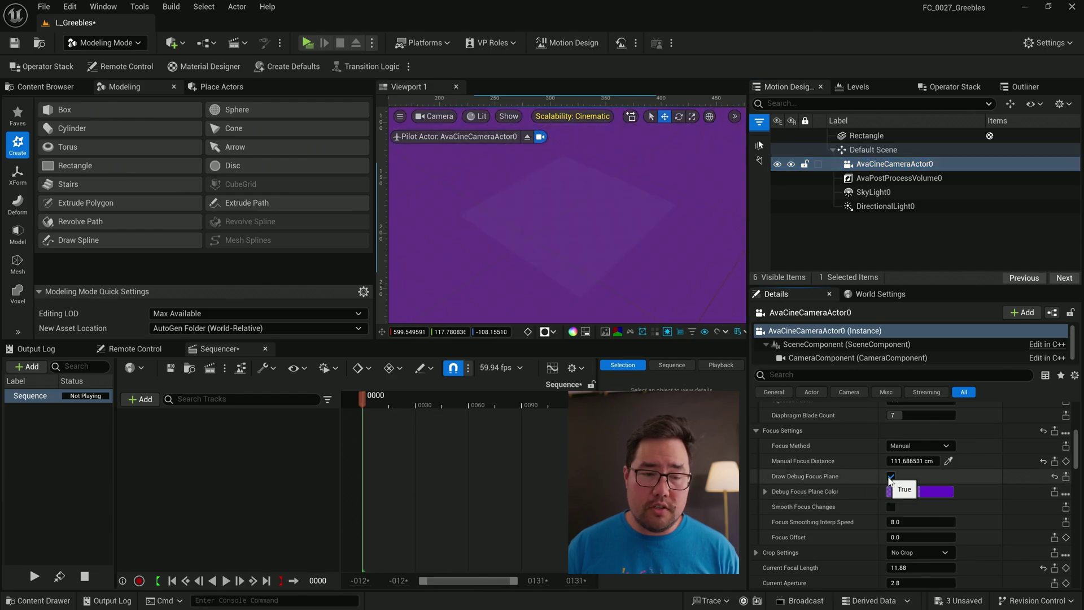
{"action": "mouse_move", "coordinate": [912, 461]}
{"action": "left_mouse_down"}
{"action": "mouse_move", "coordinate": [924, 460]}
{"action": "mouse_move", "coordinate": [900, 473]}
{"action": "left_mouse_up"}
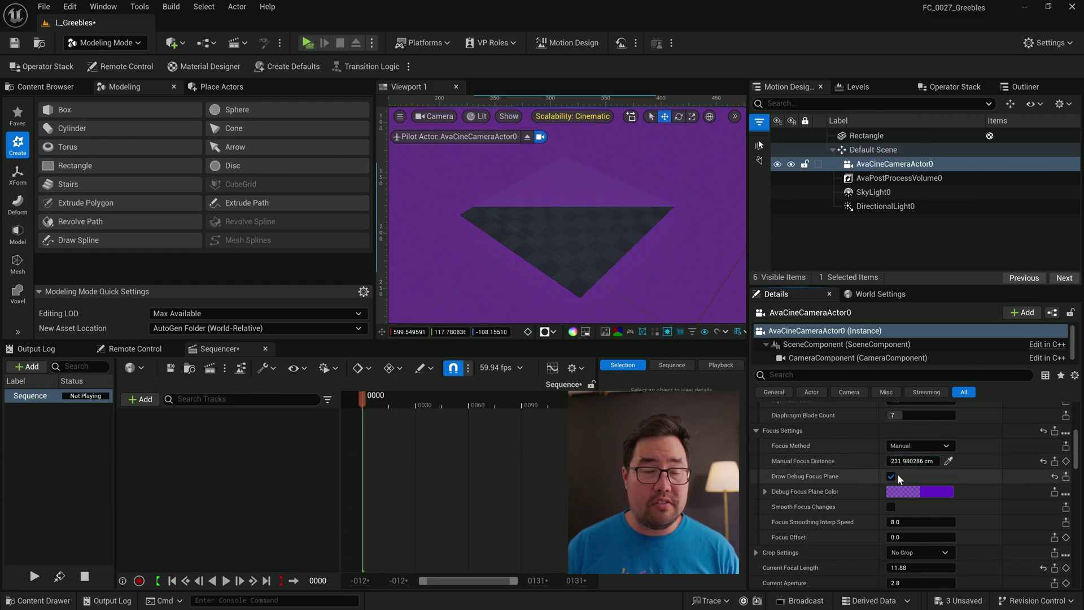
{"action": "left_click", "coordinate": [893, 476]}
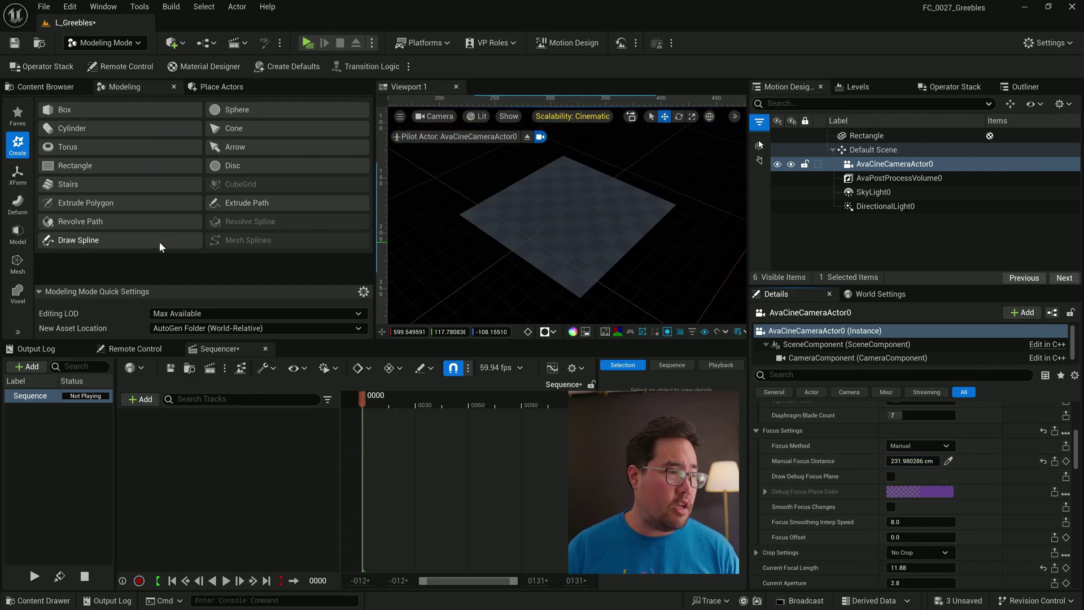
{"action": "left_click", "coordinate": [564, 219]}
Step: In Deform > Displace, switch the Rectangle's Displacement Type from Perlin Noise to Texture2D Map
{"action": "left_click", "coordinate": [17, 204]}
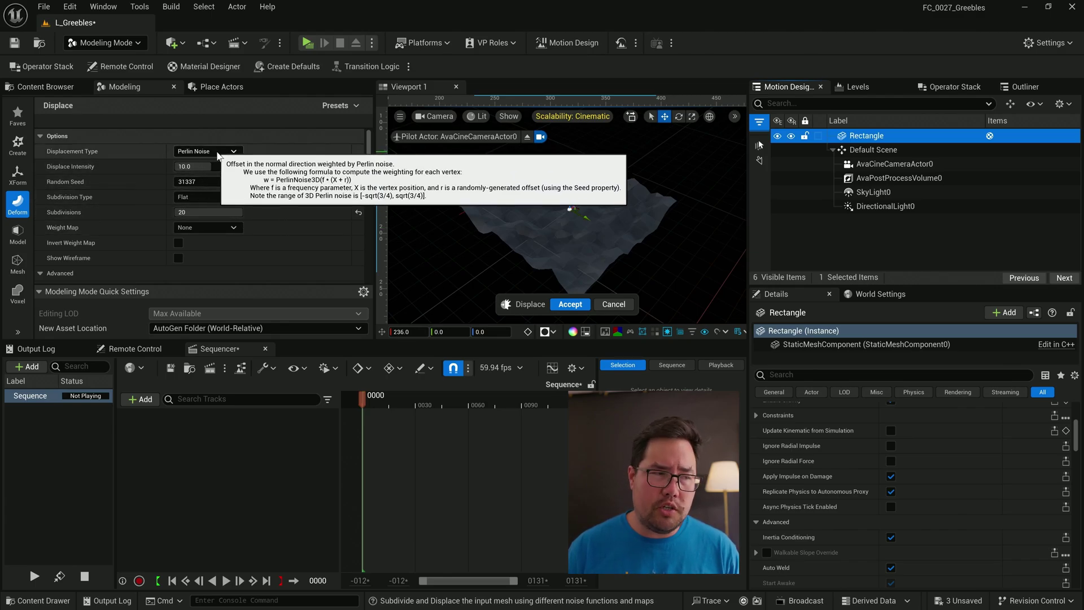
{"action": "left_click", "coordinate": [229, 166]}
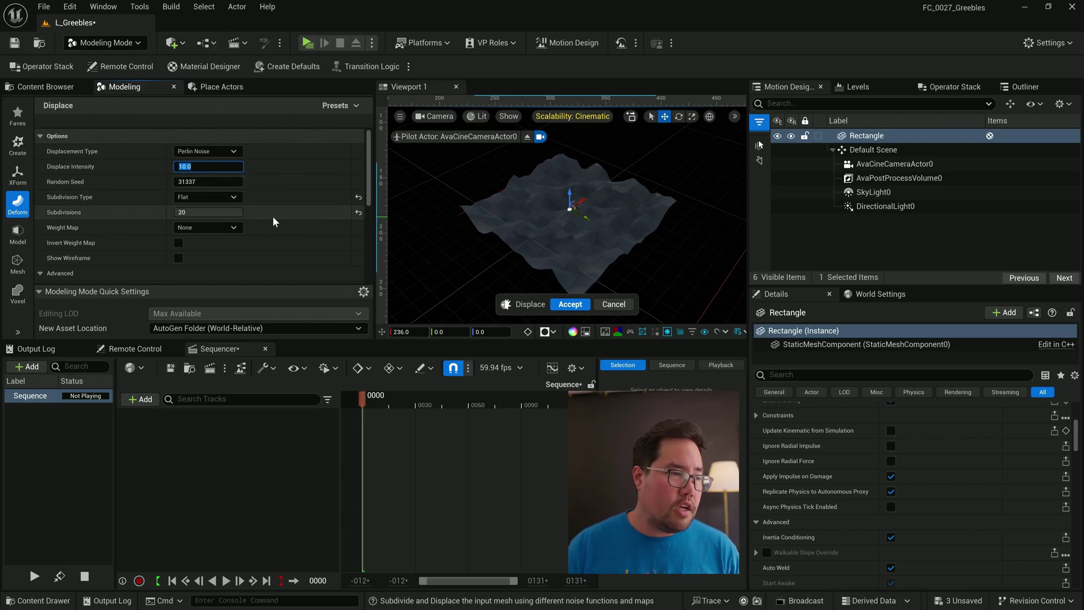
{"action": "left_click", "coordinate": [207, 151]}
{"action": "left_click", "coordinate": [197, 173]}
{"action": "left_click", "coordinate": [214, 174]}
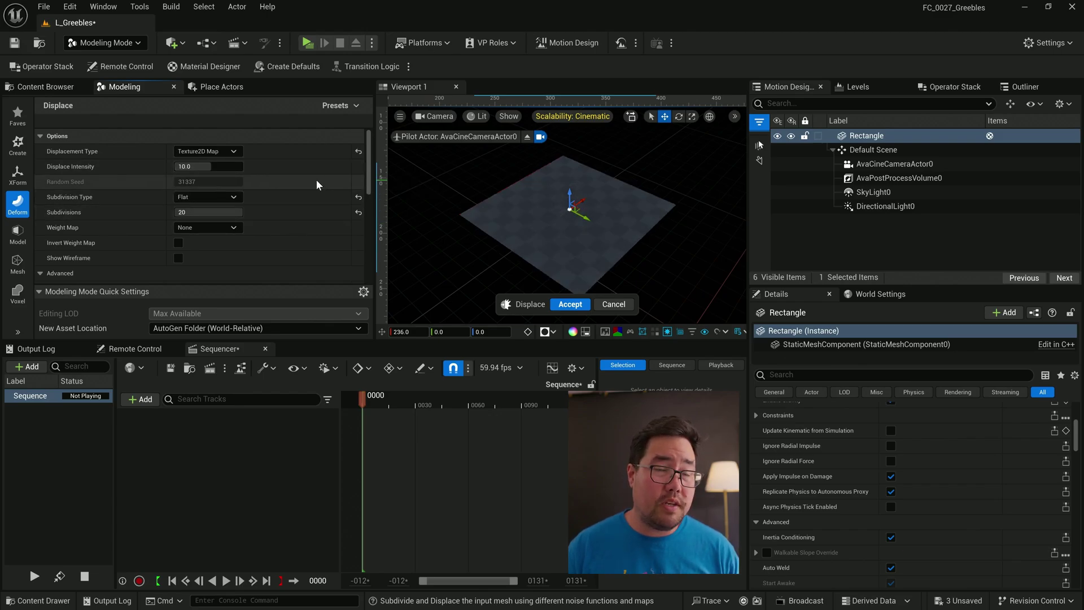
{"action": "scroll", "coordinate": [316, 178], "scroll_direction": "down", "scroll_amount": 5}
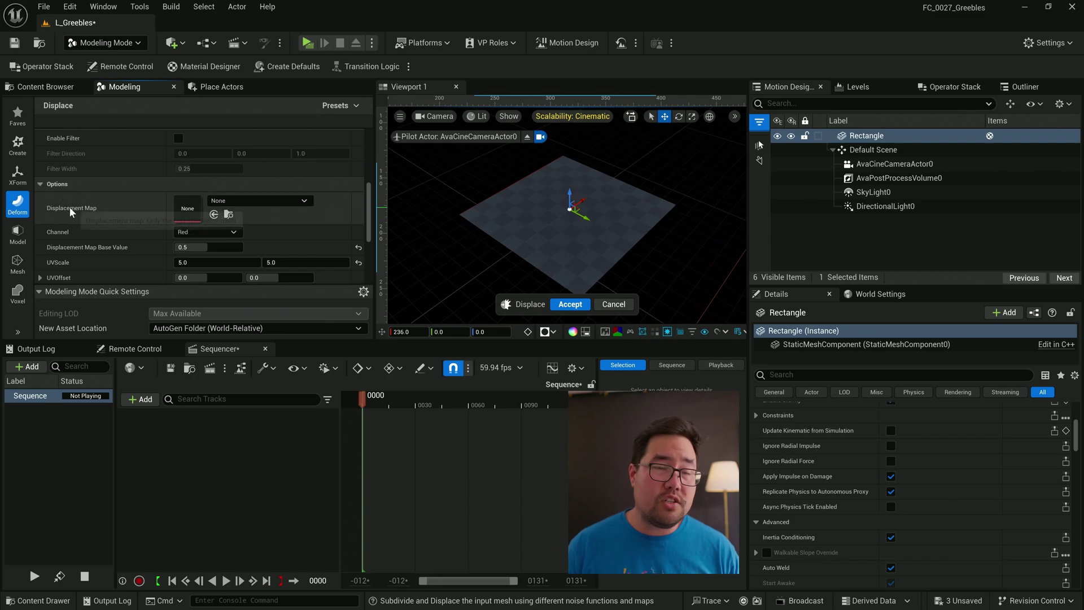
Step: Assign the DisplacementX 8192 texture as the Displace map, then orbit to inspect the bumpy plane
{"action": "left_click", "coordinate": [288, 202]}
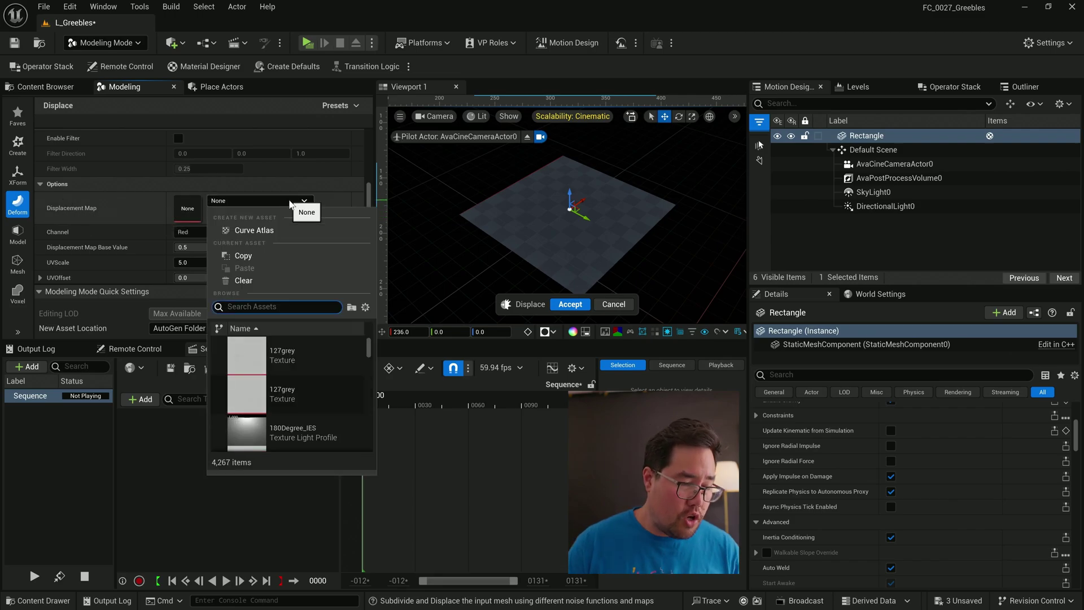
{"action": "type", "text": "displa"}
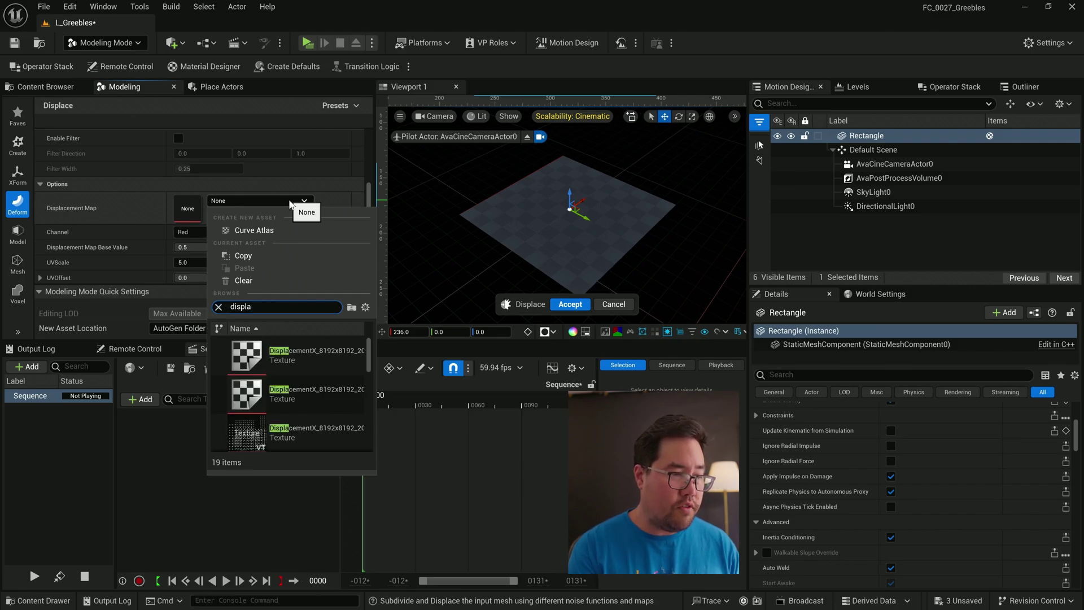
{"action": "type", "text": "cement"}
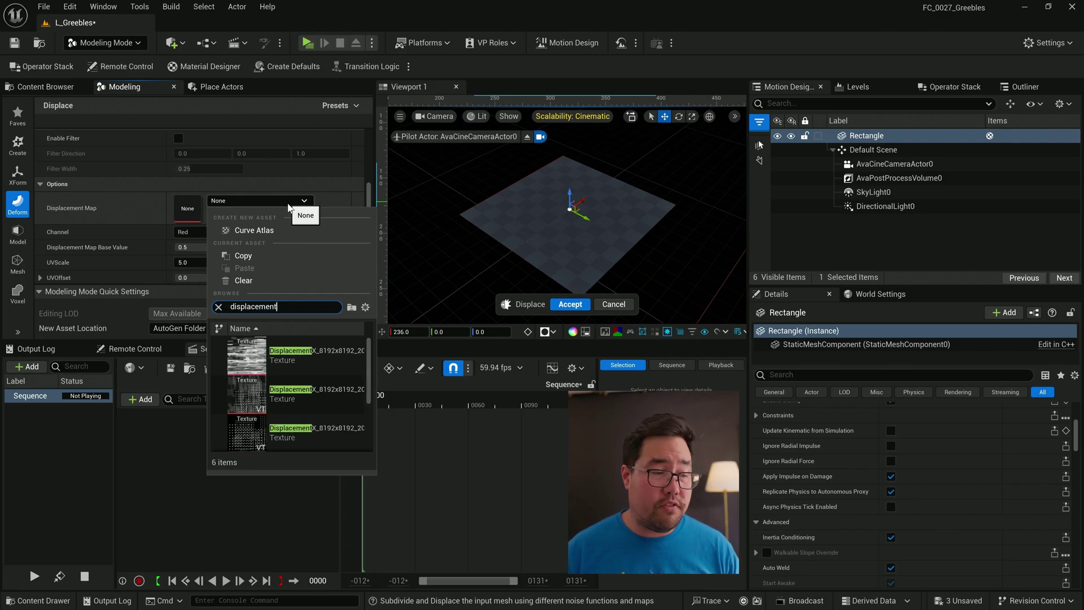
{"action": "scroll", "coordinate": [318, 417], "scroll_direction": "down", "scroll_amount": 3}
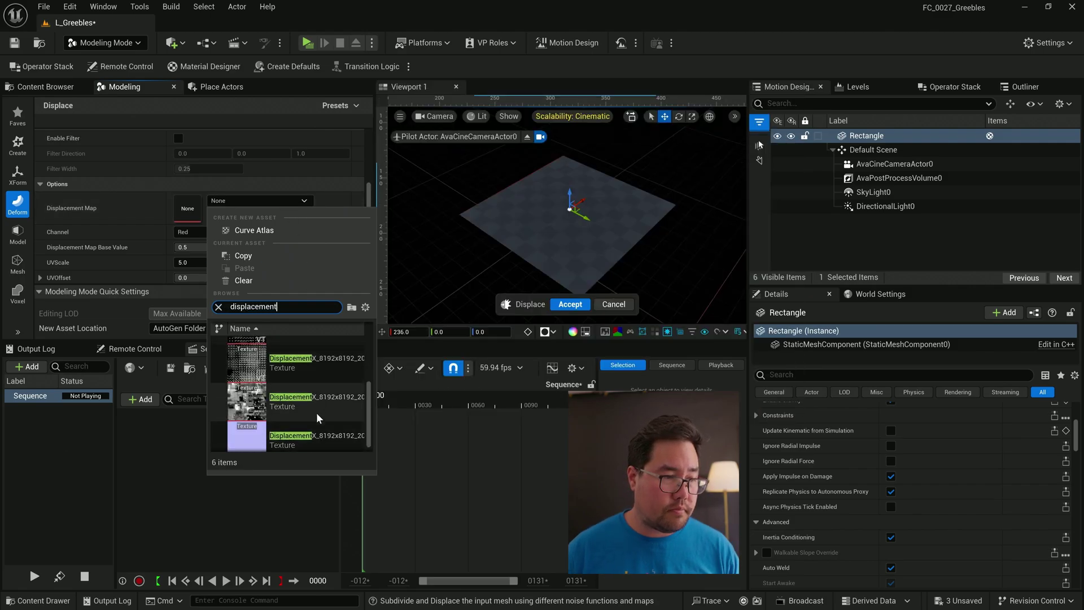
{"action": "left_click", "coordinate": [314, 397]}
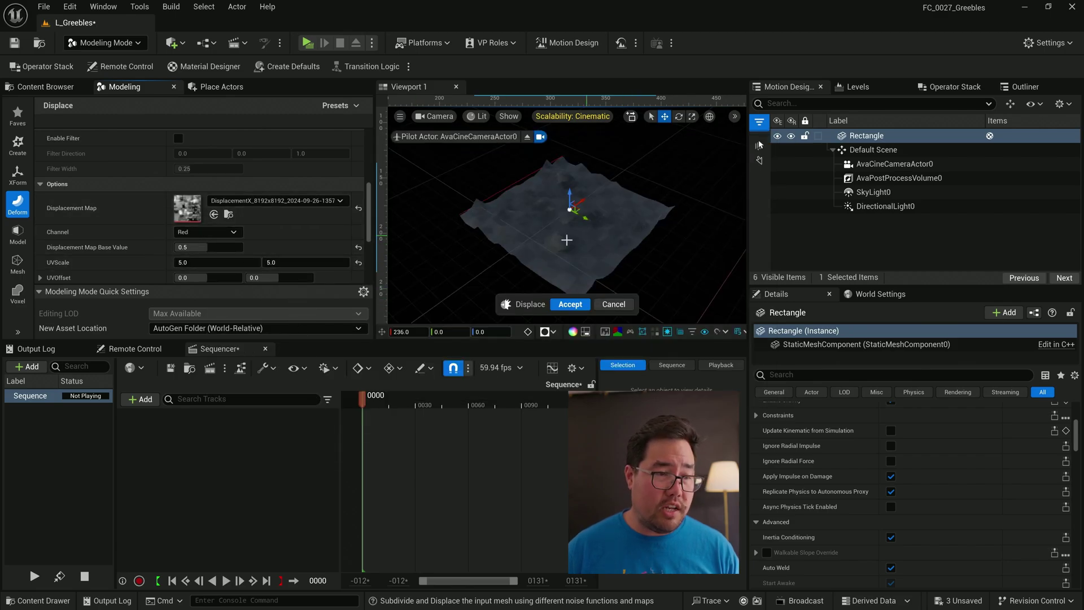
{"action": "left_click_drag", "start_coordinate": [586, 232], "coordinate": [627, 233], "text": "alt"}
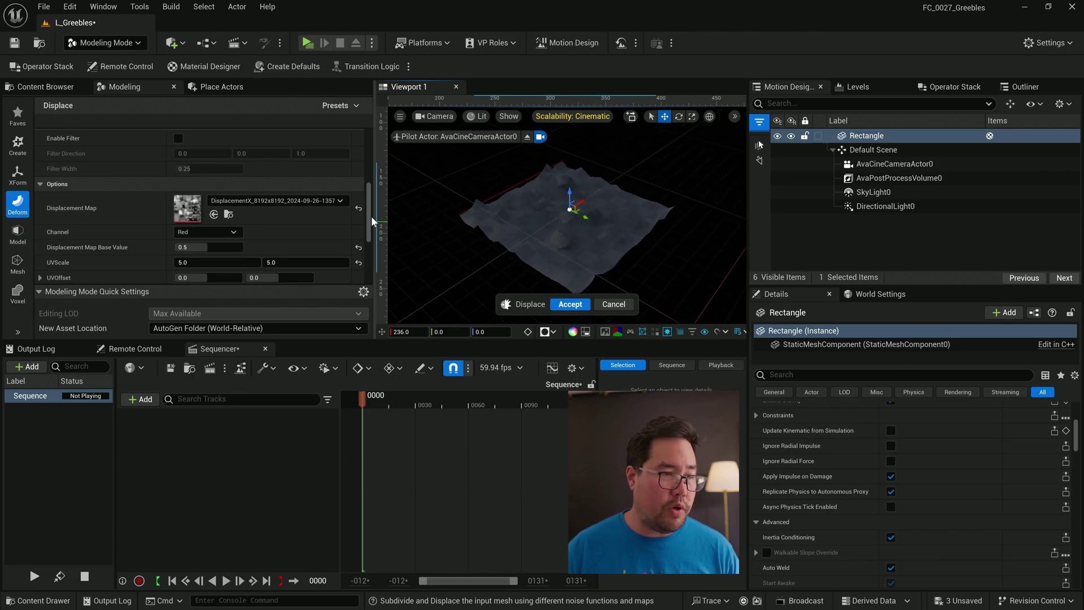
{"action": "scroll", "coordinate": [367, 201], "scroll_direction": "up", "scroll_amount": 2}
Step: Toggle the mesh wireframe on and off, then set Subdivisions to 40
{"action": "left_click_drag", "start_coordinate": [367, 198], "coordinate": [360, 143]}
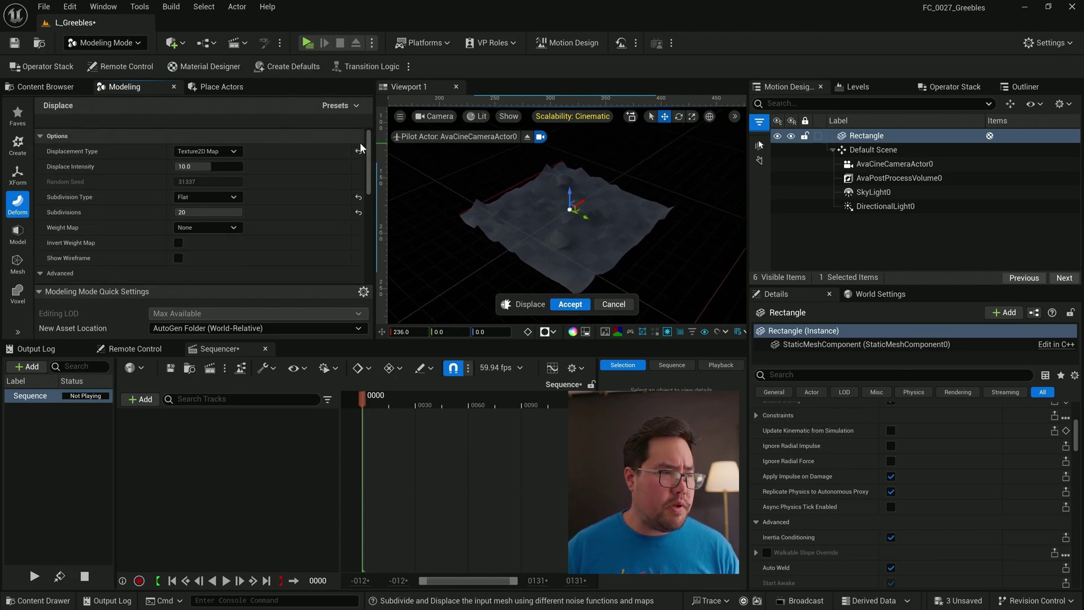
{"action": "left_click", "coordinate": [178, 258]}
{"action": "left_click", "coordinate": [179, 258]}
{"action": "left_click", "coordinate": [188, 212]}
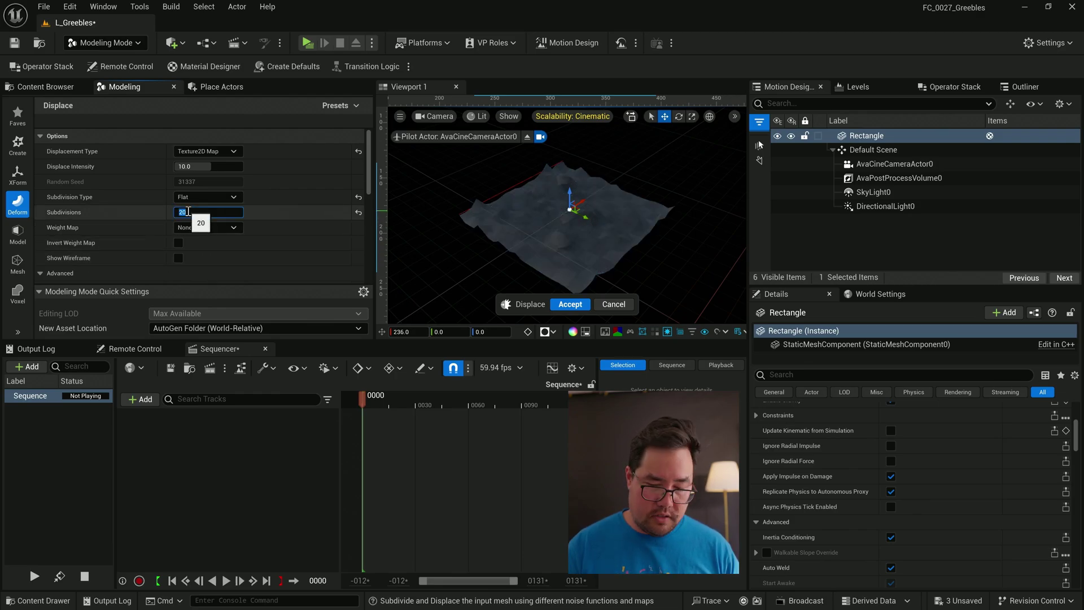
{"action": "type", "text": "40"}
{"action": "key", "text": "Return"}
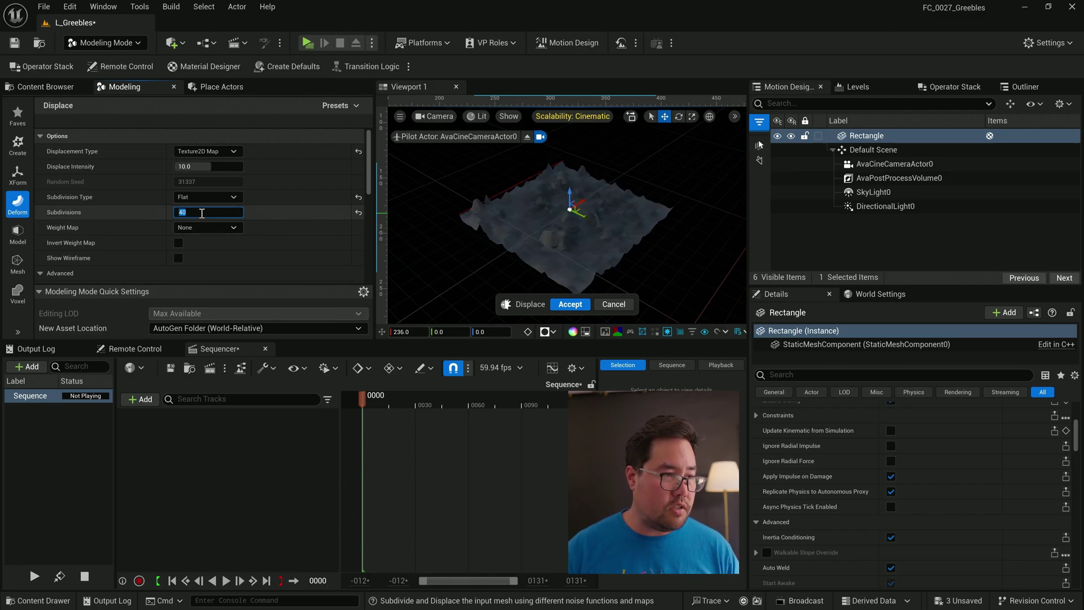
Step: Raise Subdivisions step by step through 60 and 80 to 100
{"action": "type", "text": "60"}
{"action": "key", "text": "Return"}
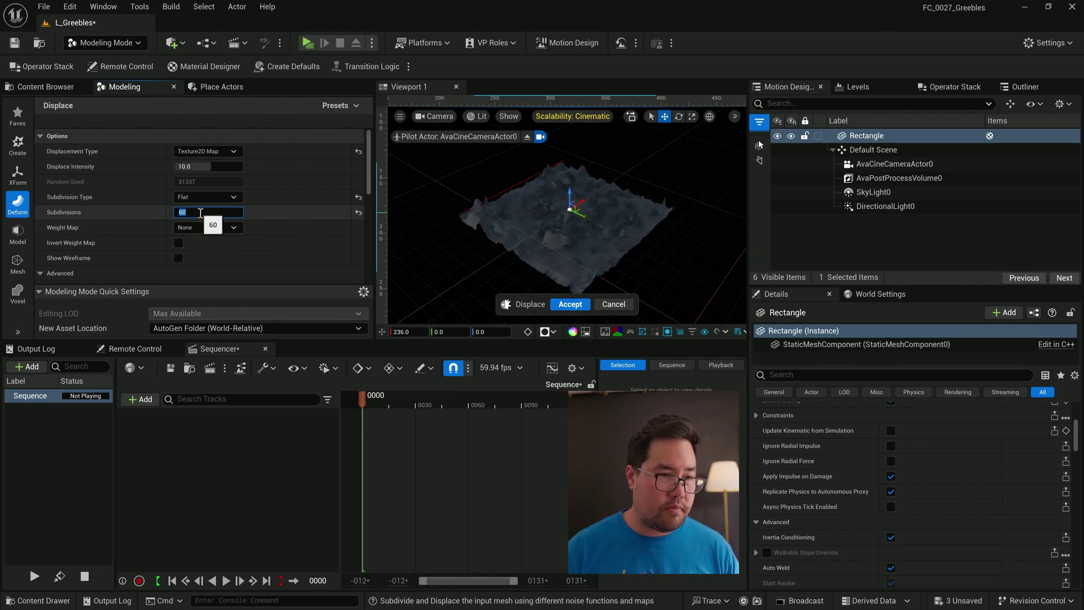
{"action": "type", "text": "80"}
{"action": "key", "text": "Return"}
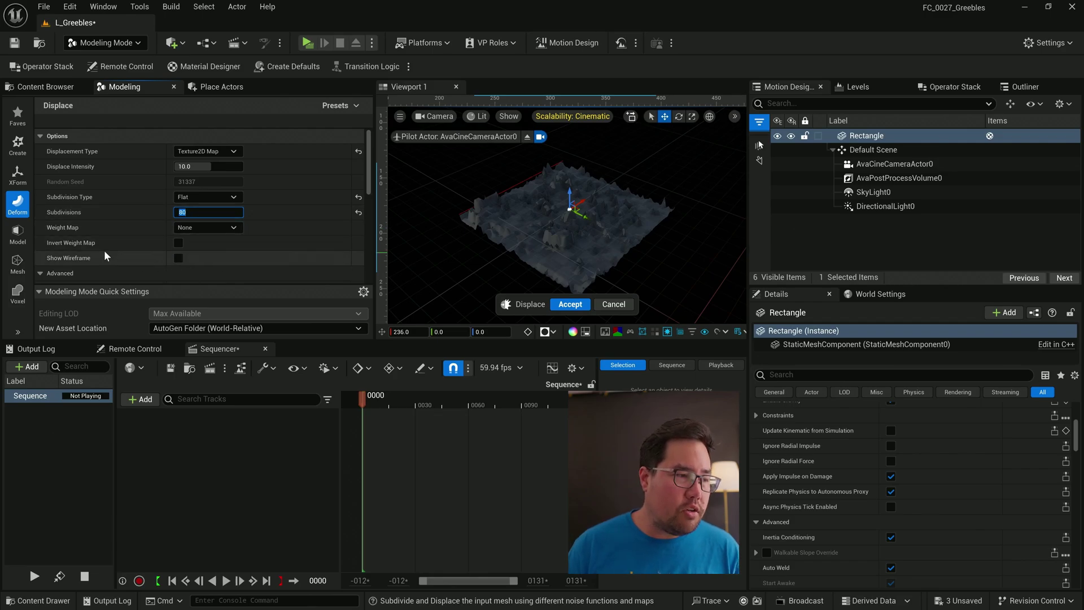
{"action": "type", "text": "100"}
{"action": "key", "text": "Return"}
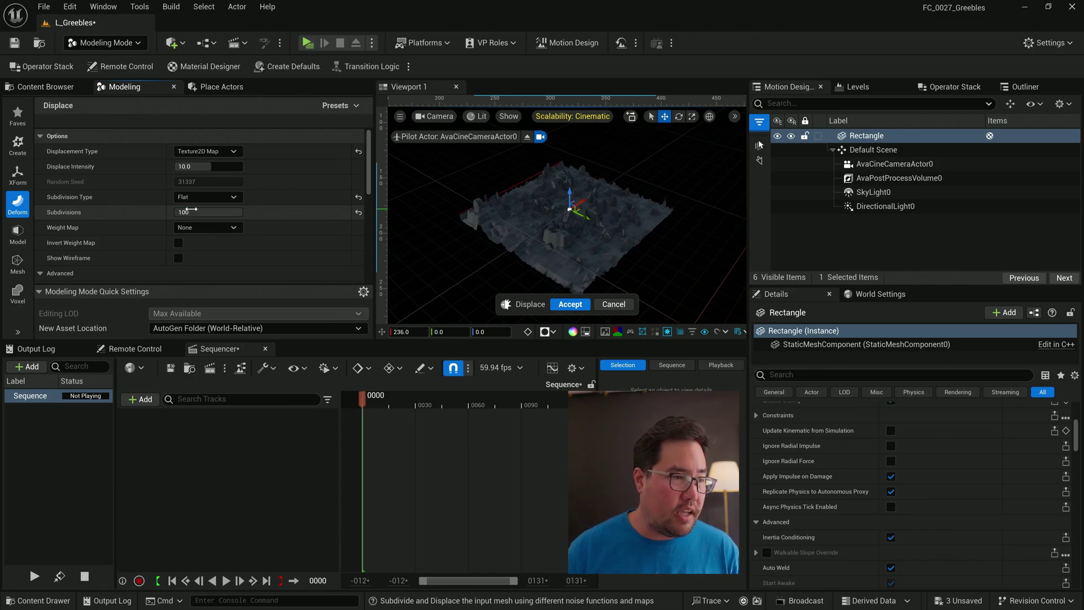
Step: Tick Disable Size Warning and reconfirm Subdivisions at 100
{"action": "scroll", "coordinate": [127, 208], "scroll_direction": "down", "scroll_amount": 1}
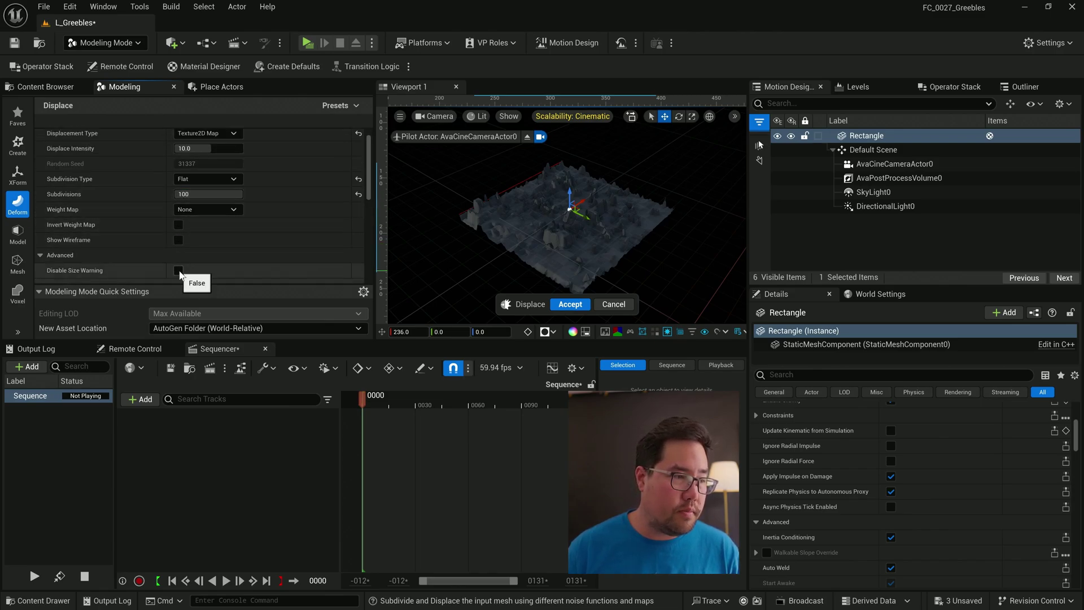
{"action": "left_click", "coordinate": [179, 272]}
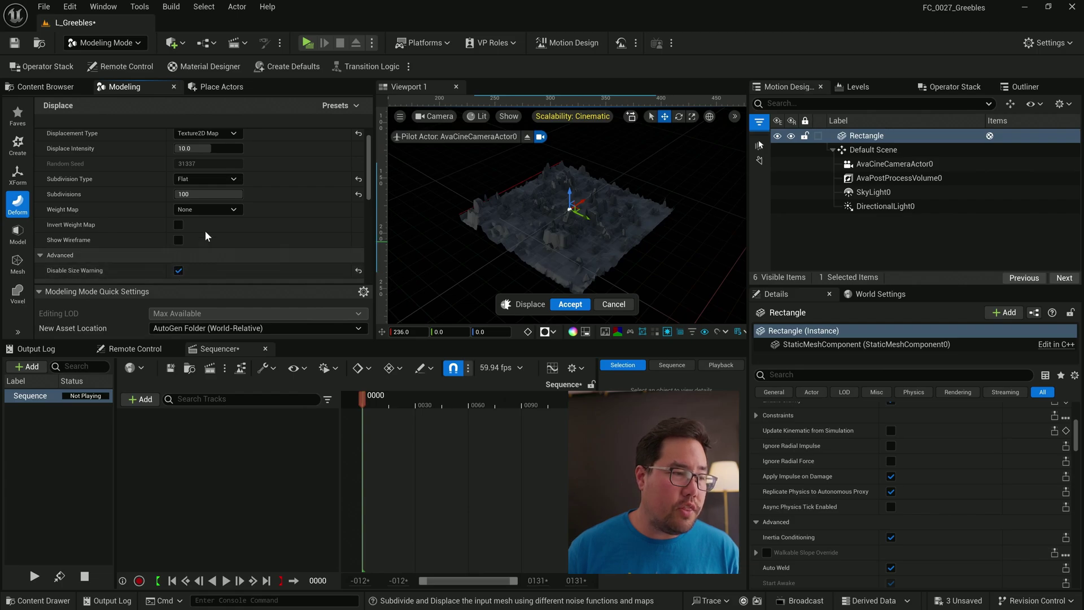
{"action": "left_click", "coordinate": [195, 193]}
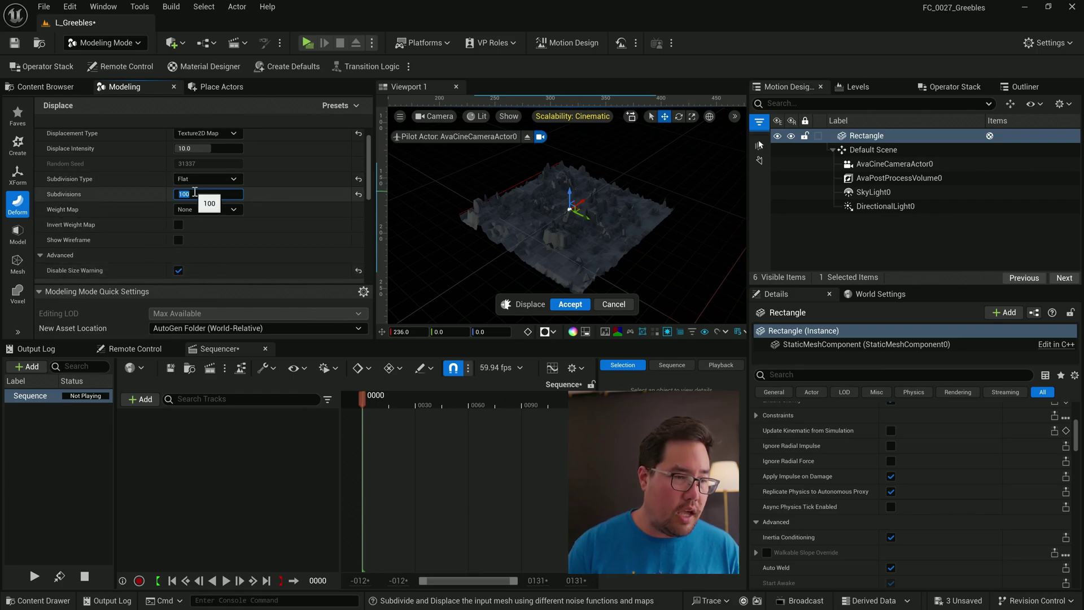
{"action": "key", "text": "Return"}
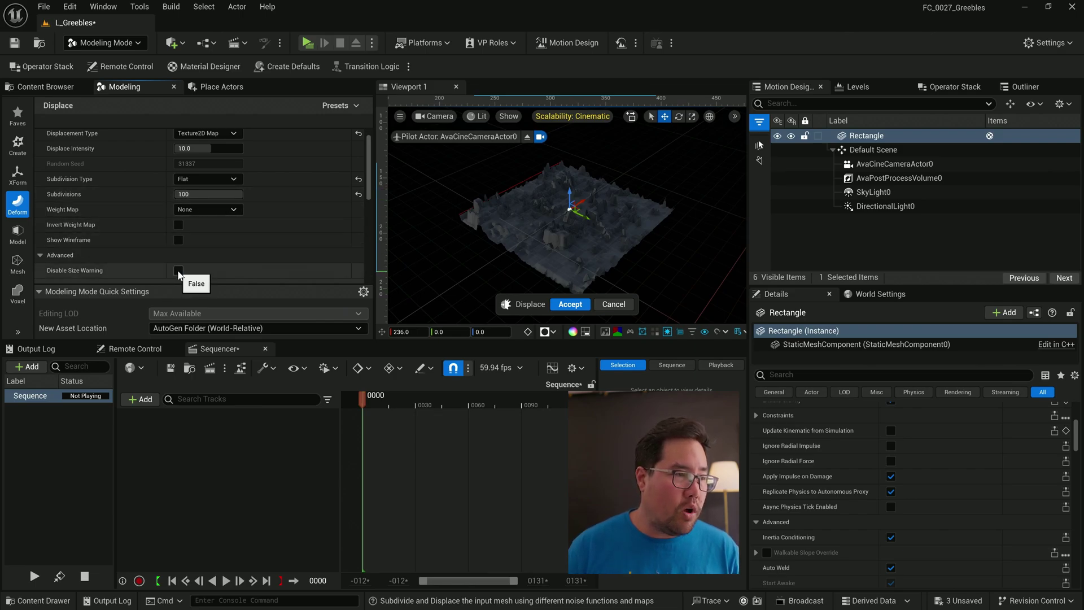
Step: Set Displace Intensity to 0 and accept the Displace tool
{"action": "scroll", "coordinate": [151, 256], "scroll_direction": "up", "scroll_amount": 1}
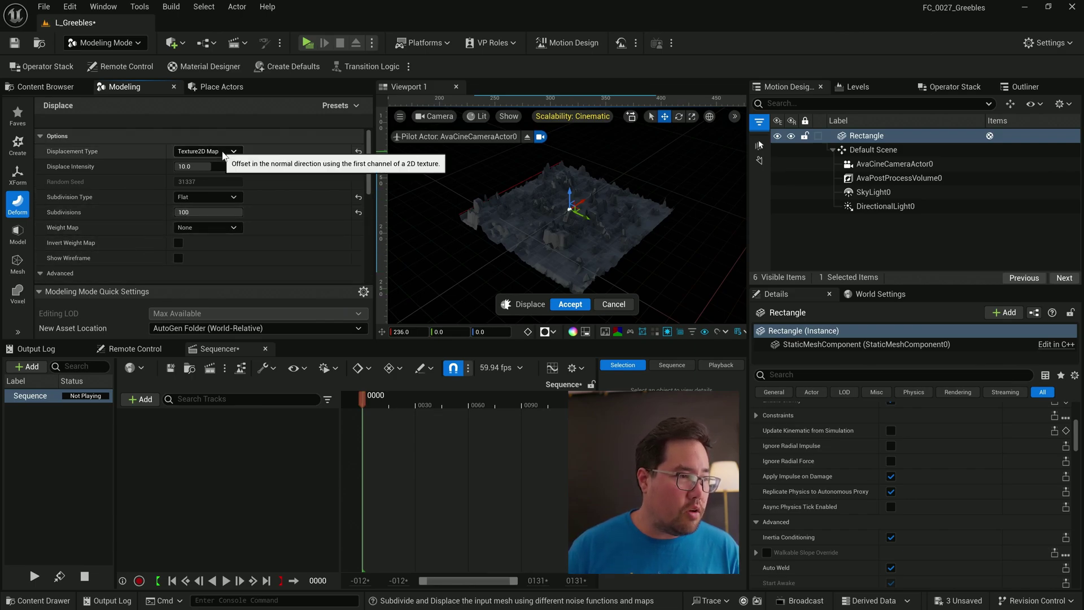
{"action": "left_click", "coordinate": [212, 166]}
{"action": "type", "text": "0"}
{"action": "key", "text": "Return"}
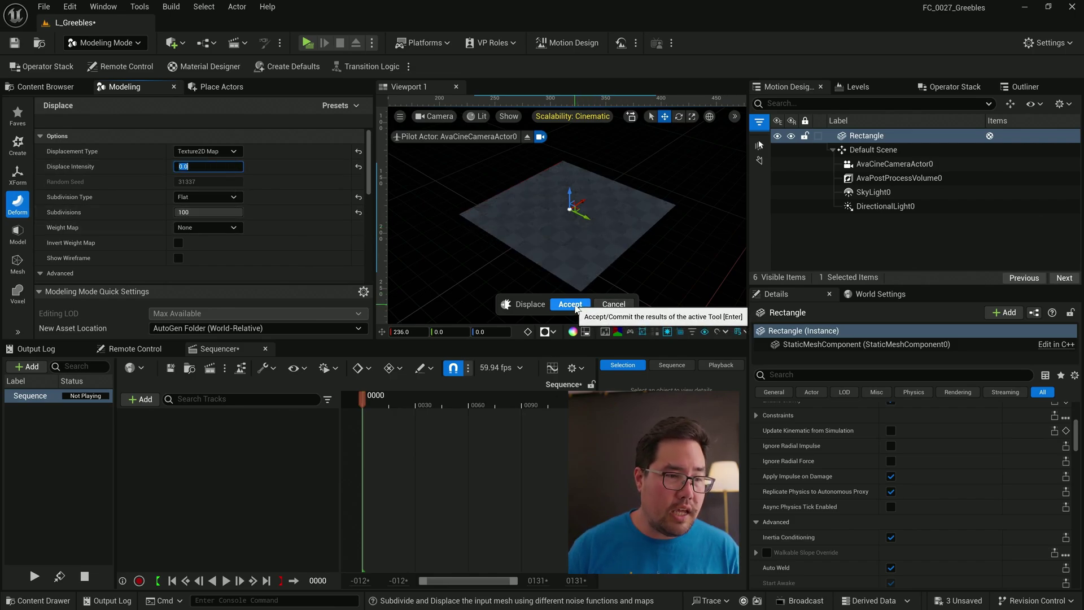
{"action": "left_click", "coordinate": [574, 306]}
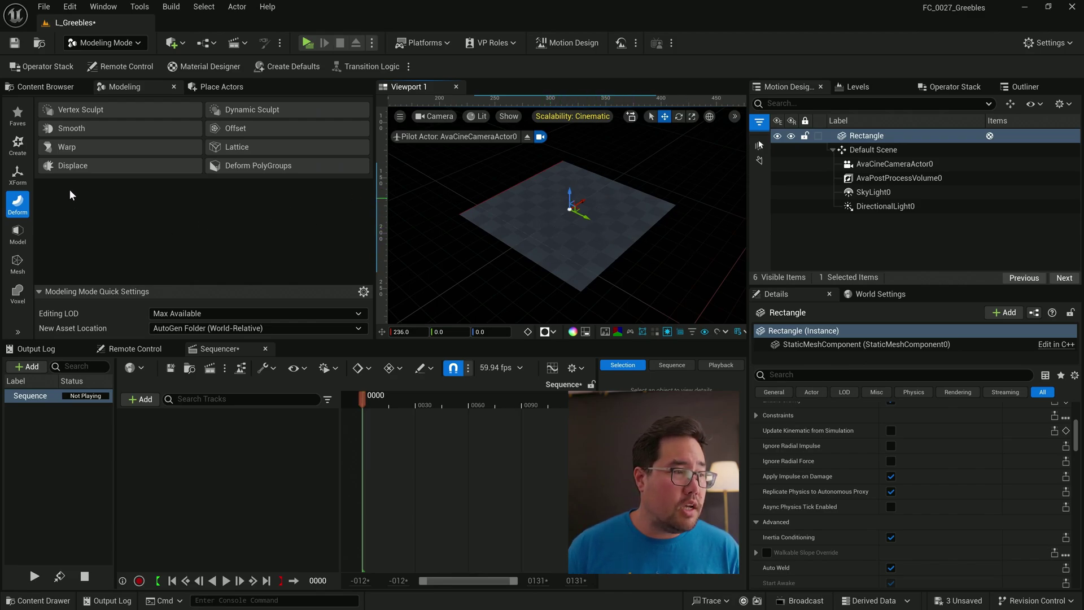
Step: Reopen Displace on the Rectangle and set Displace Intensity to 5.0
{"action": "left_click", "coordinate": [71, 167]}
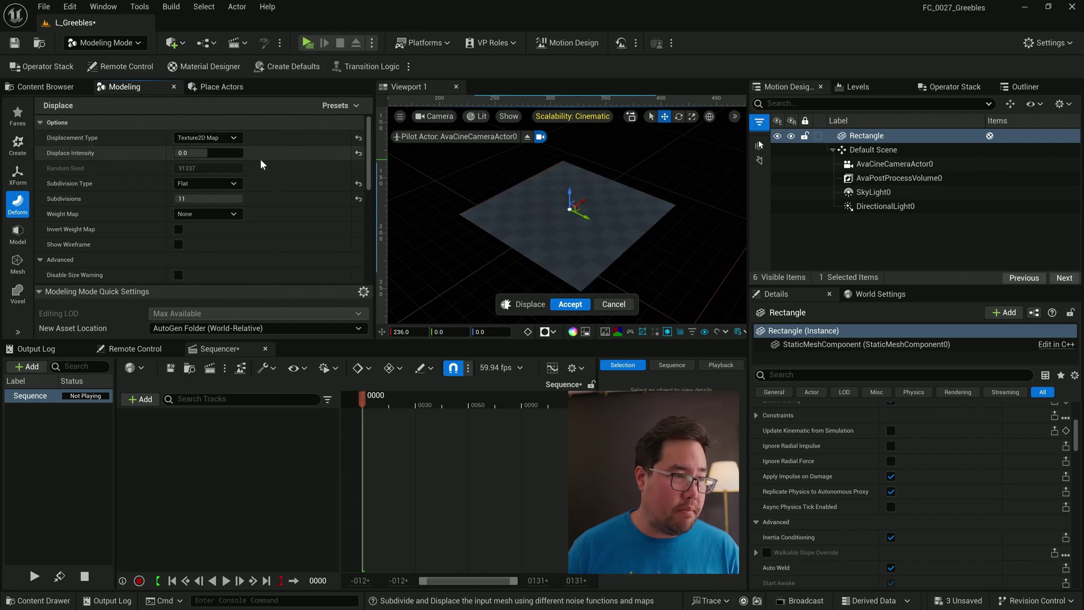
{"action": "left_click", "coordinate": [195, 153]}
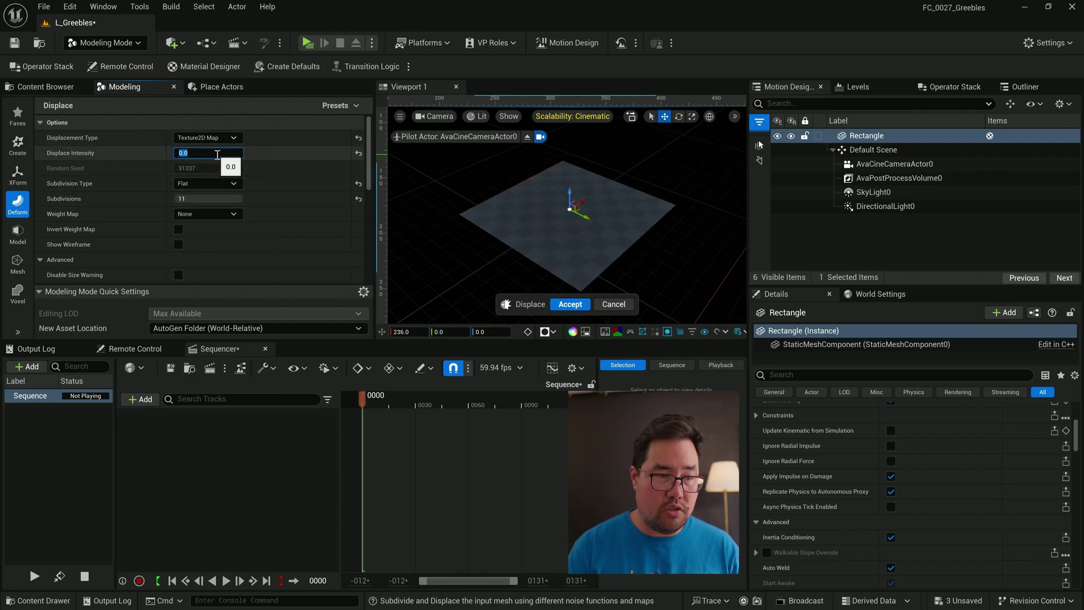
{"action": "type", "text": "5"}
{"action": "key", "text": "Return"}
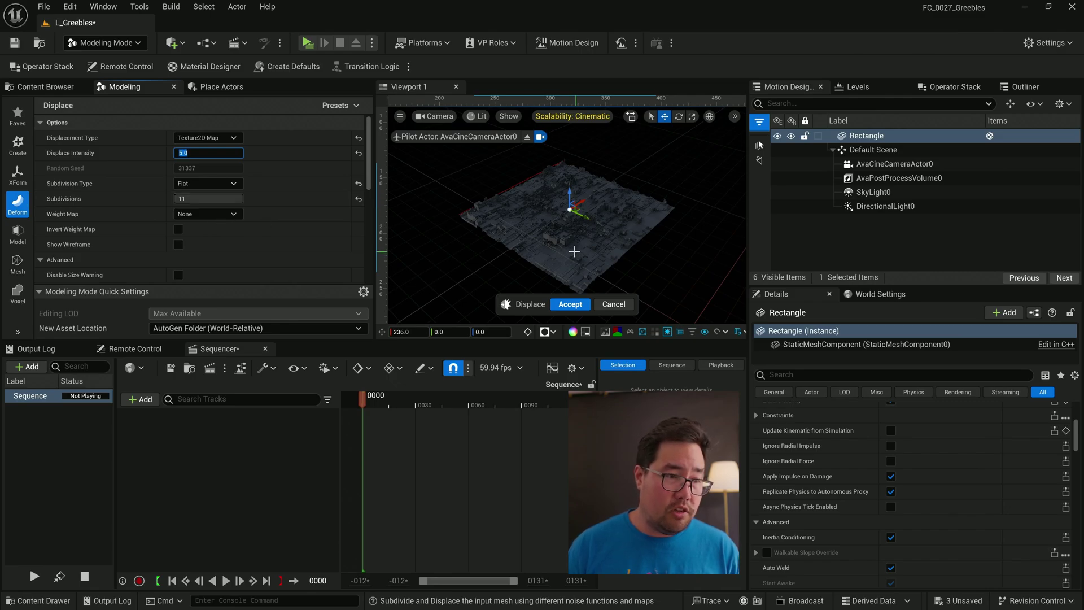
Step: Turn off Draw Debug Focus Plane, fly the view low over the greeble city, and accept the displacement
{"action": "right_click_drag", "start_coordinate": [571, 252], "coordinate": [545, 240]}
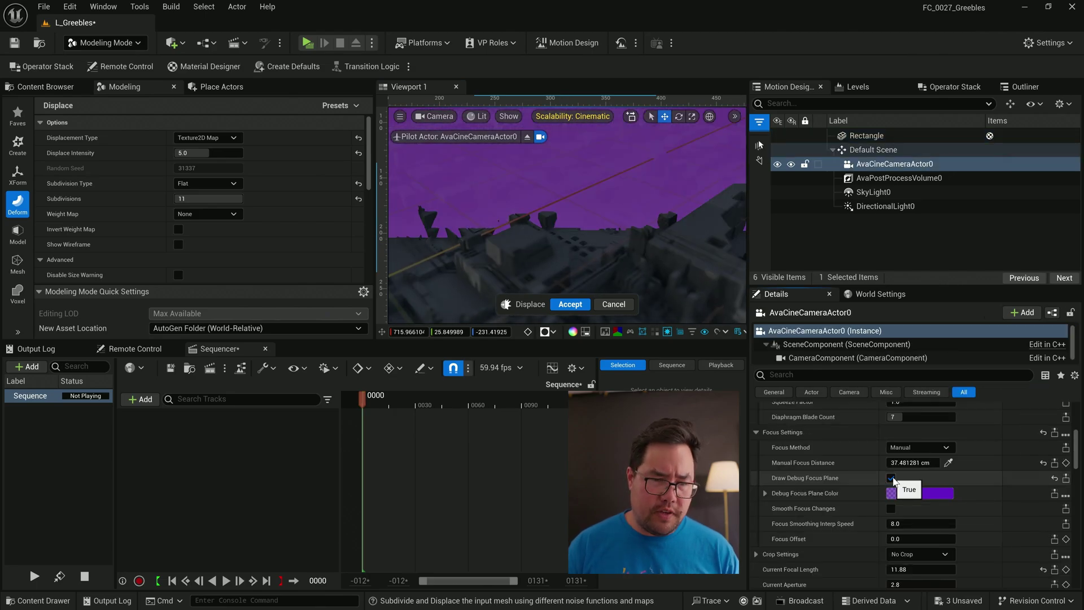
{"action": "left_click", "coordinate": [891, 478]}
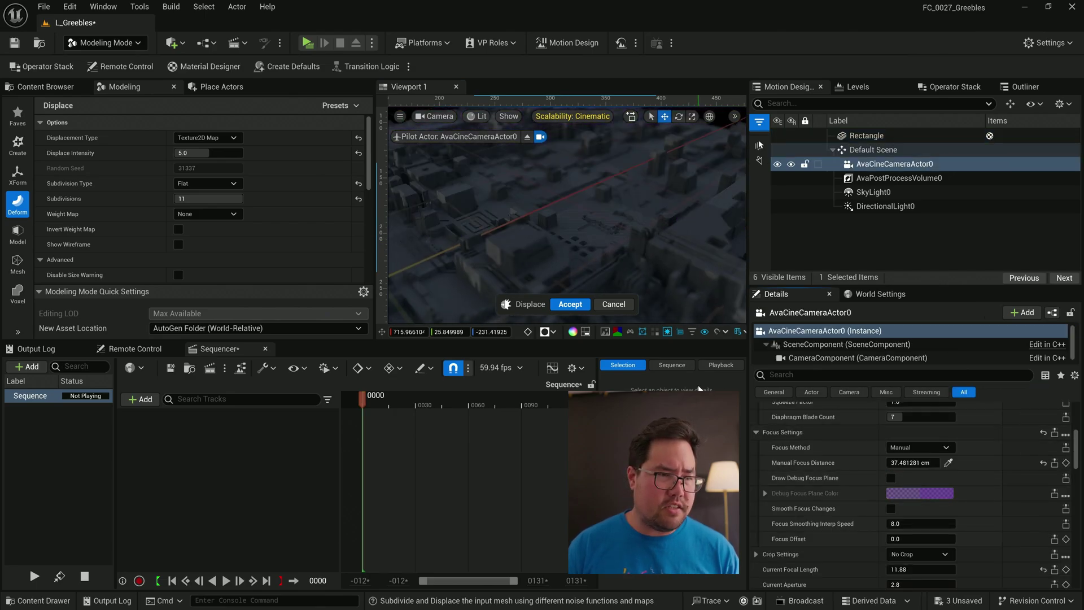
{"action": "right_click_drag", "start_coordinate": [607, 242], "coordinate": [607, 241]}
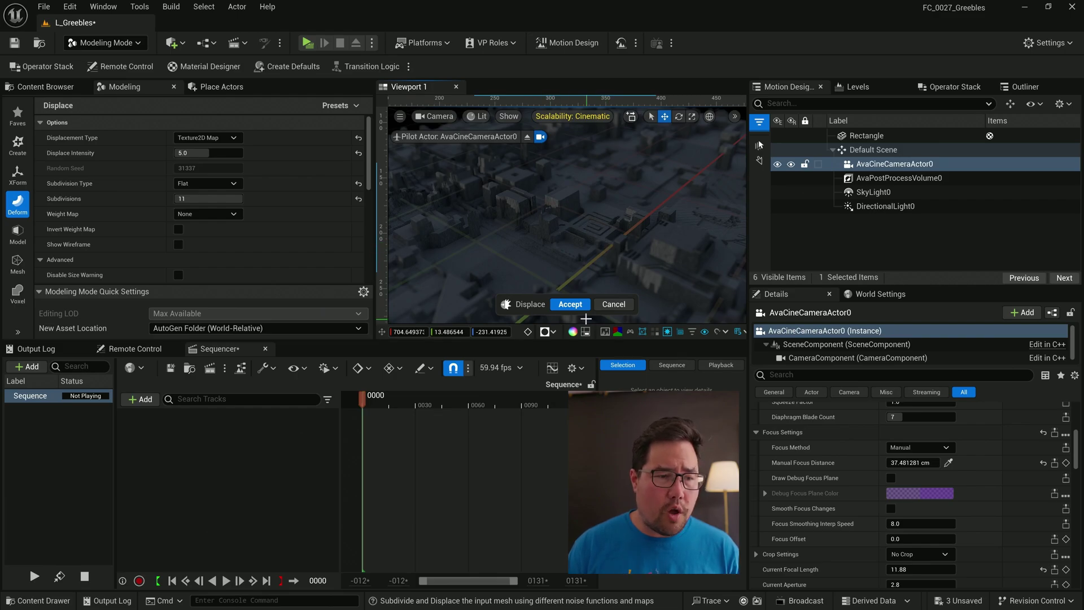
{"action": "left_click", "coordinate": [567, 306]}
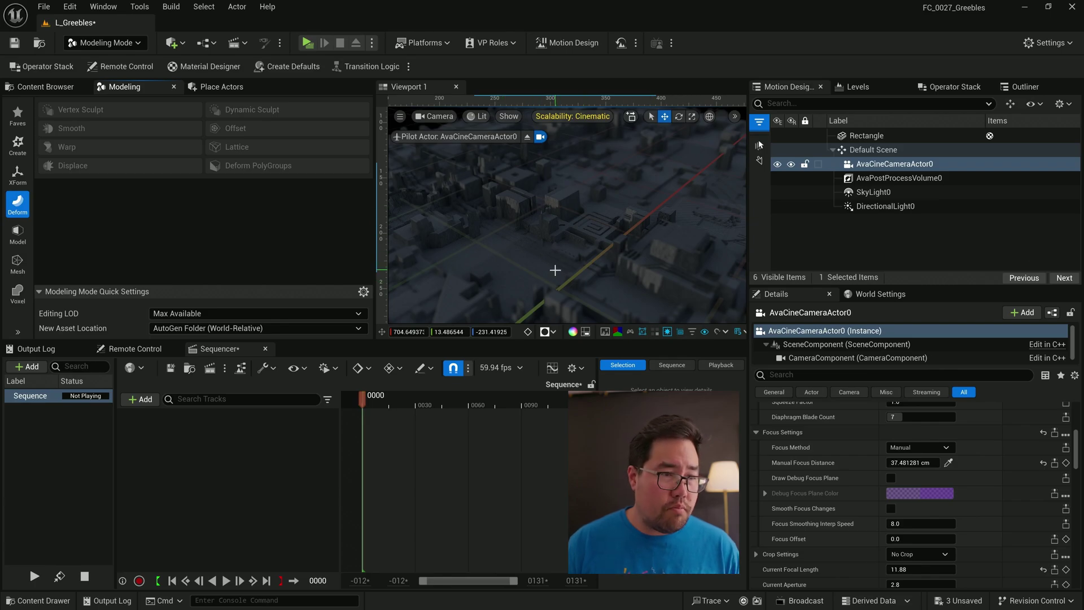
Step: Switch the editor to Motion Design mode
{"action": "left_click", "coordinate": [50, 88]}
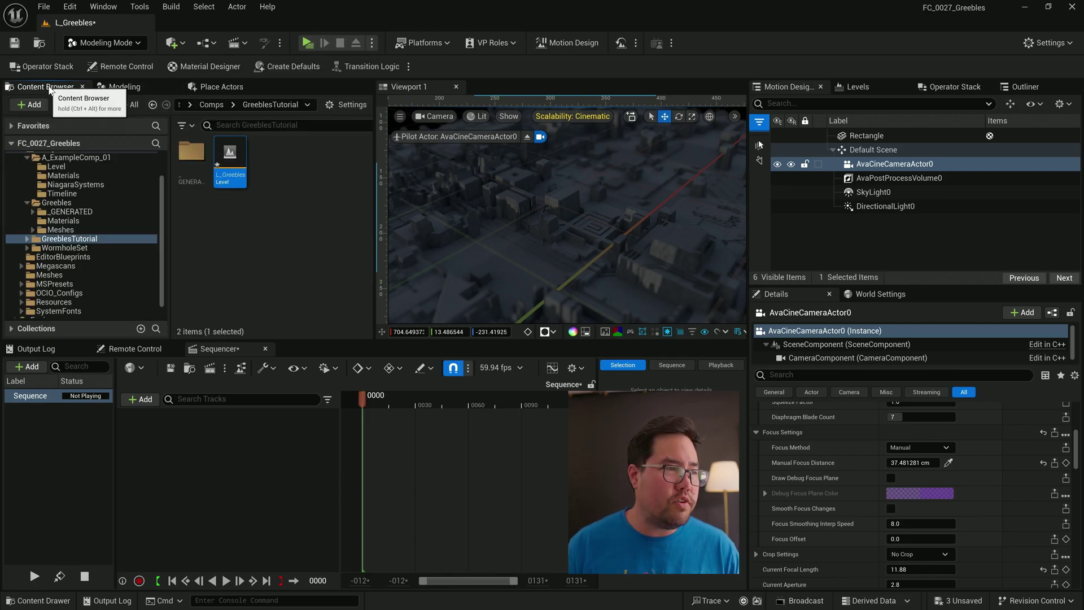
{"action": "left_click", "coordinate": [129, 43]}
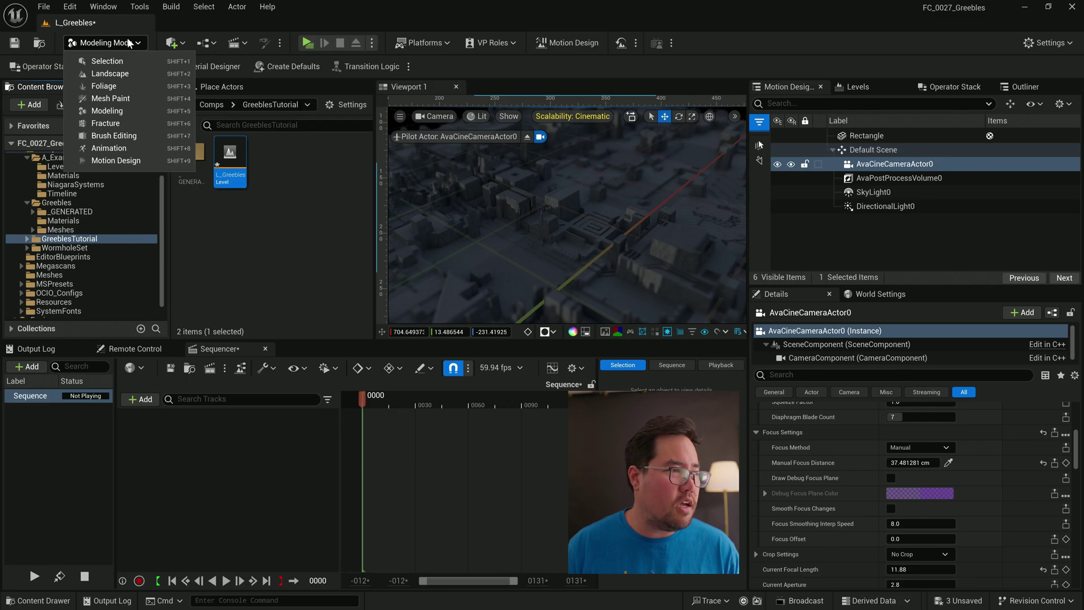
{"action": "left_click", "coordinate": [119, 161]}
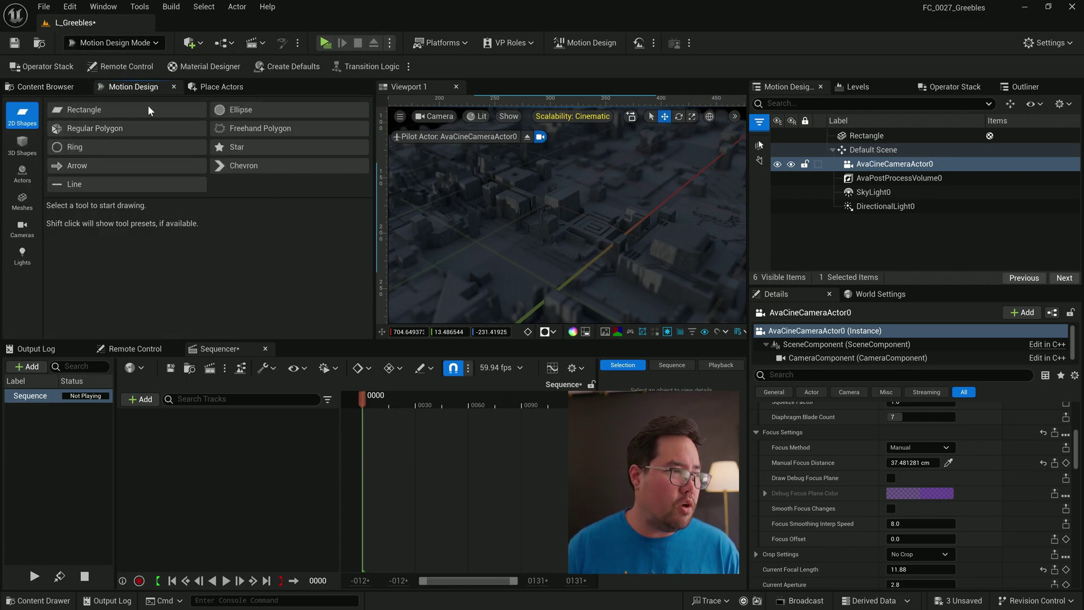
Step: Create a new Material in the GreeblesTutorial folder and start naming it M_UVDispl
{"action": "left_click", "coordinate": [45, 86]}
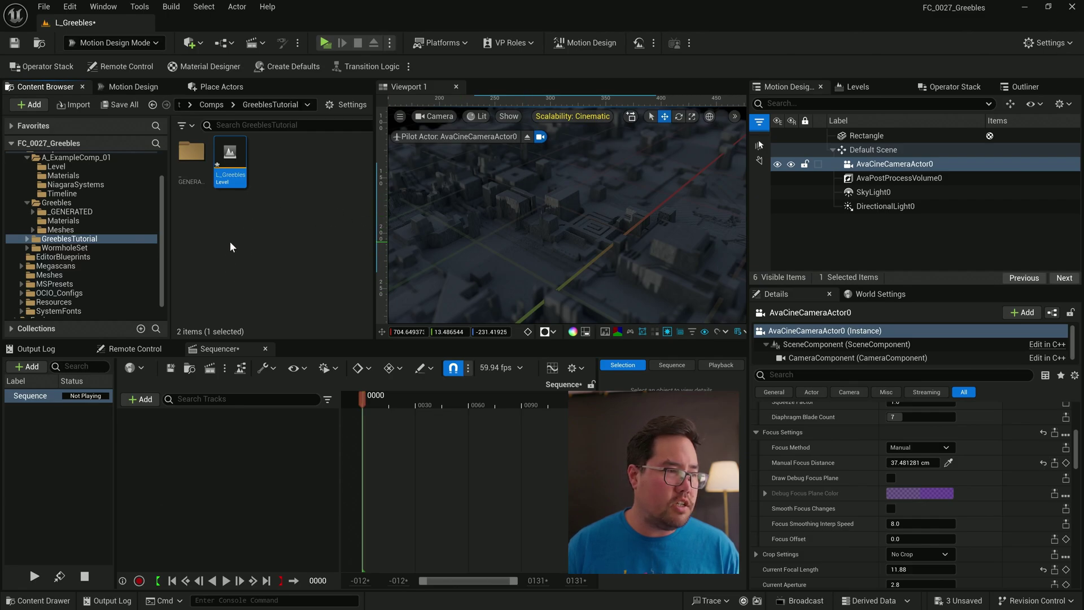
{"action": "left_click", "coordinate": [295, 200]}
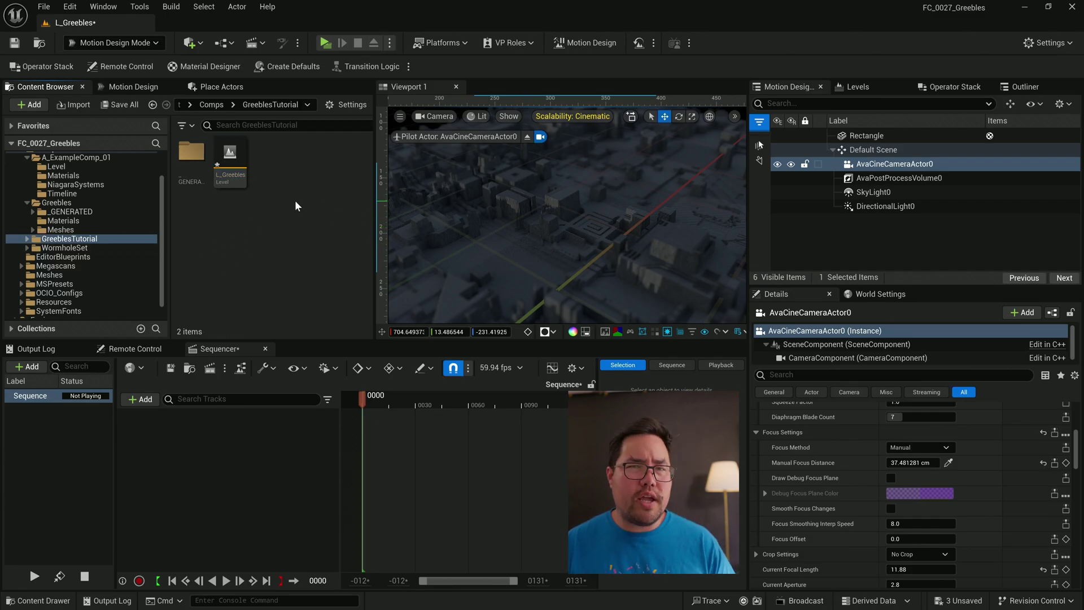
{"action": "right_click", "coordinate": [294, 197]}
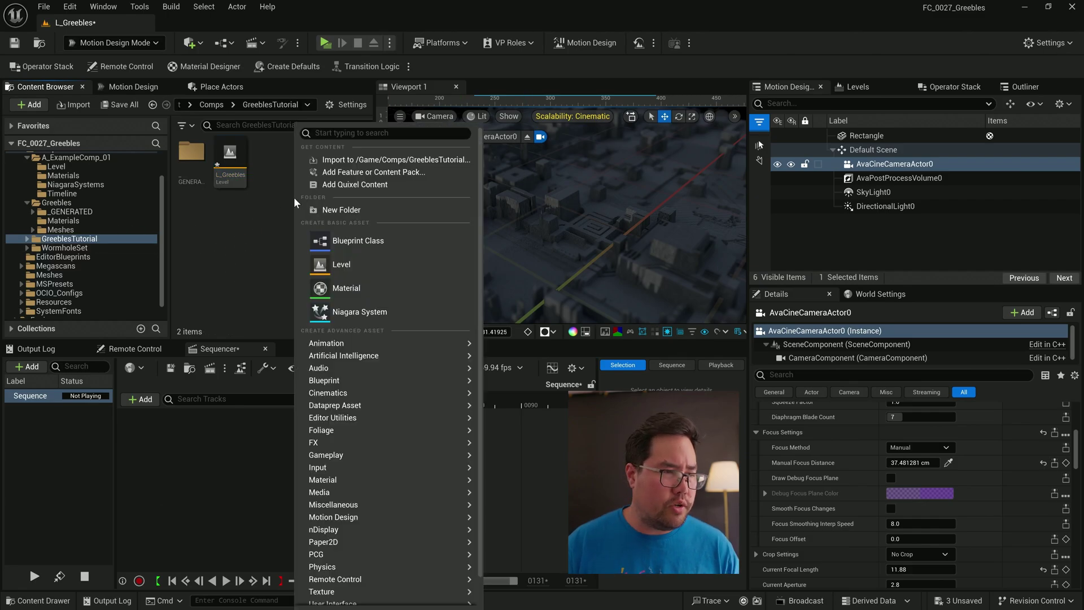
{"action": "left_click", "coordinate": [345, 289]}
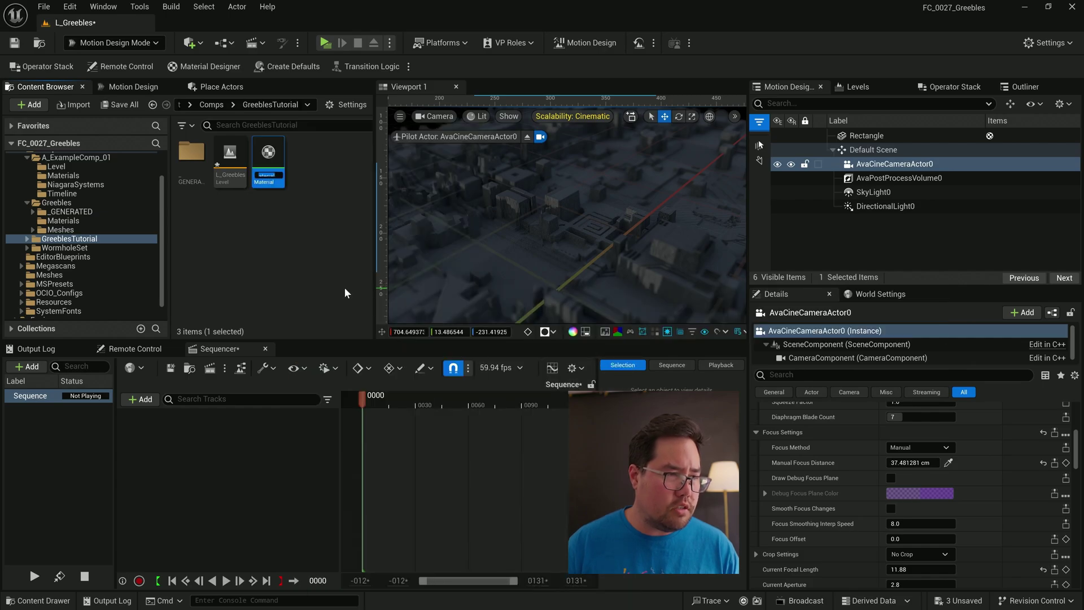
{"action": "type", "text": "M_UVDispl"}
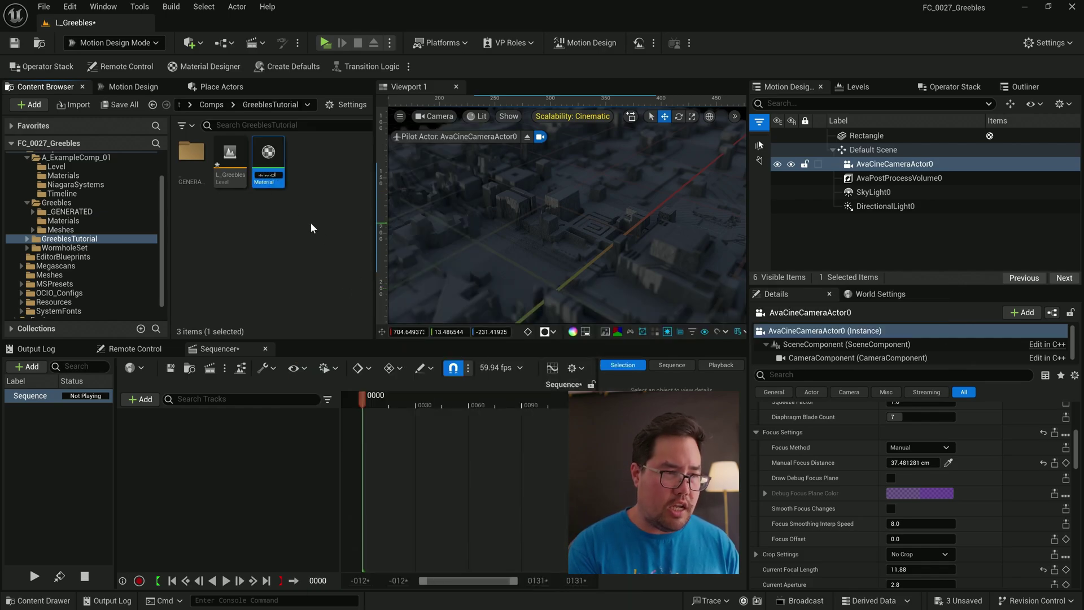
Step: Confirm the M_shinyPlastic name, open it, and promote Base Color and Roughness to parameters
{"action": "key", "text": "Return"}
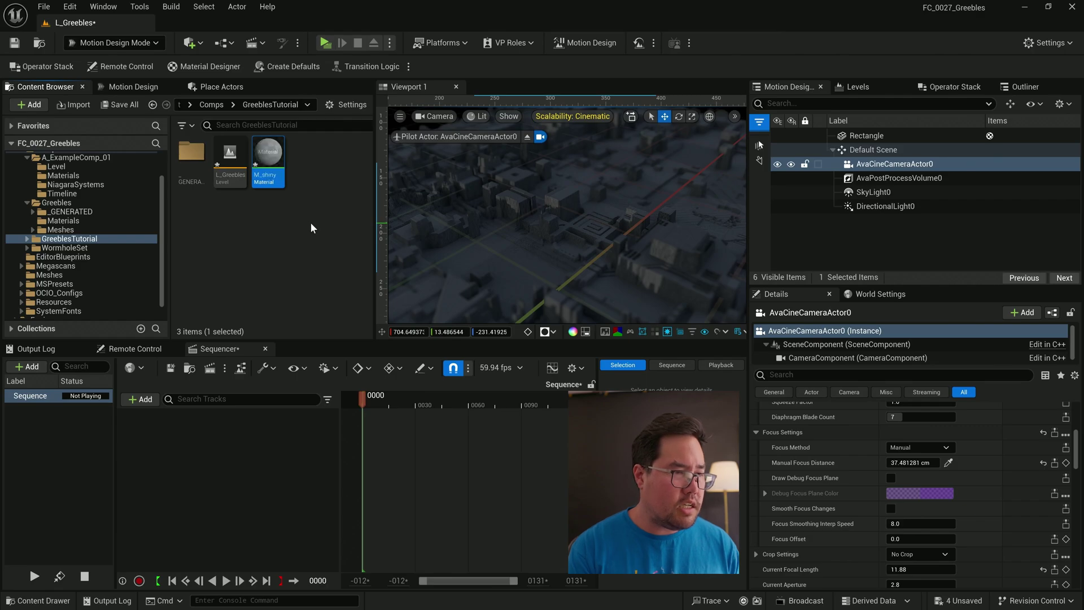
{"action": "double_click", "coordinate": [270, 164]}
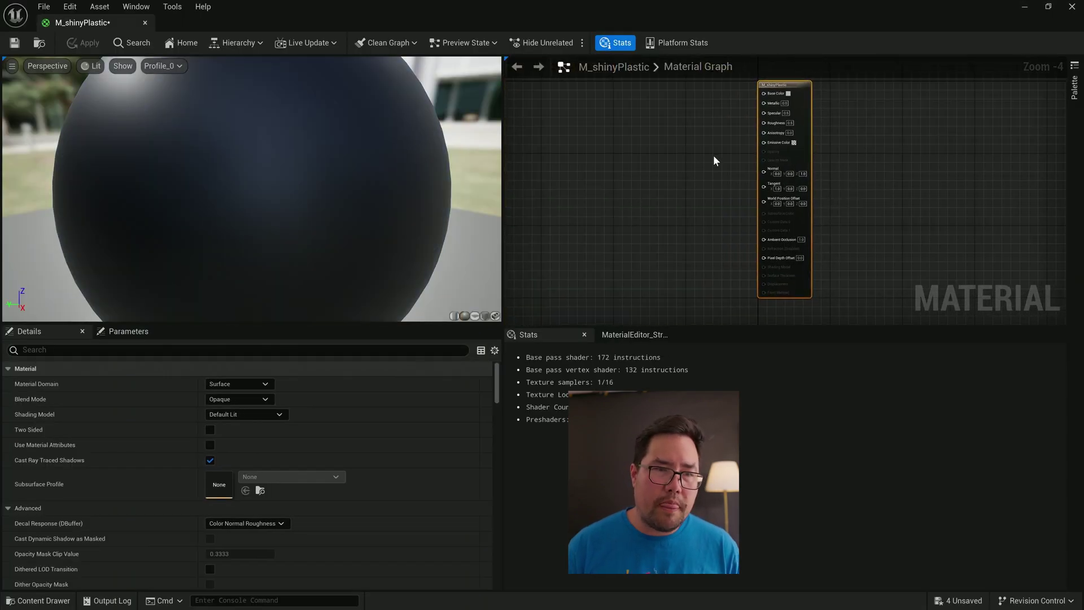
{"action": "scroll", "coordinate": [707, 138], "scroll_direction": "up", "scroll_amount": 1}
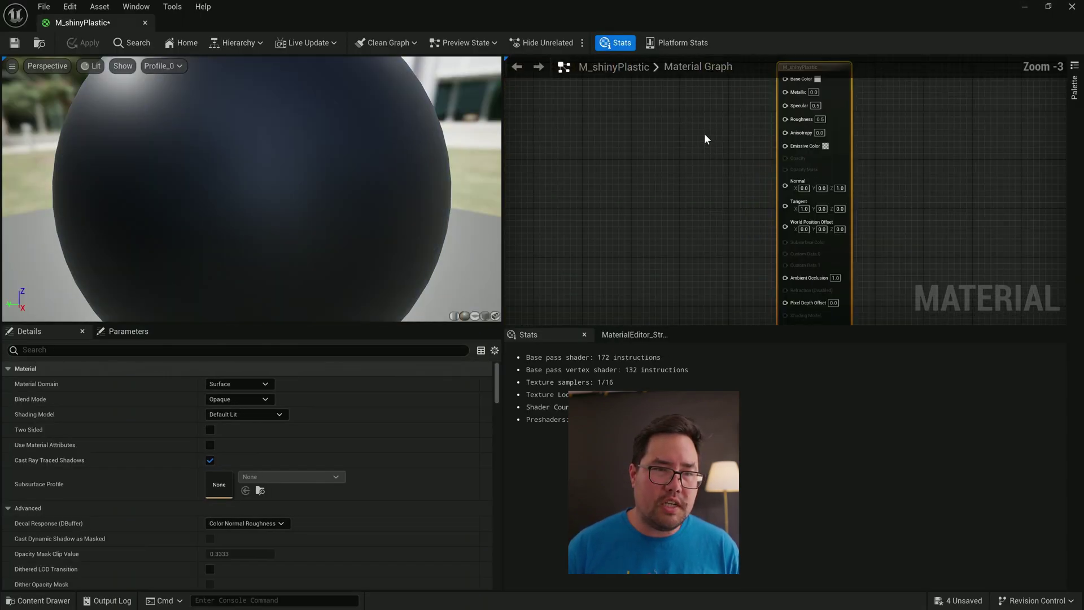
{"action": "right_click_drag", "start_coordinate": [706, 137], "coordinate": [675, 192]}
{"action": "right_click", "coordinate": [754, 145]}
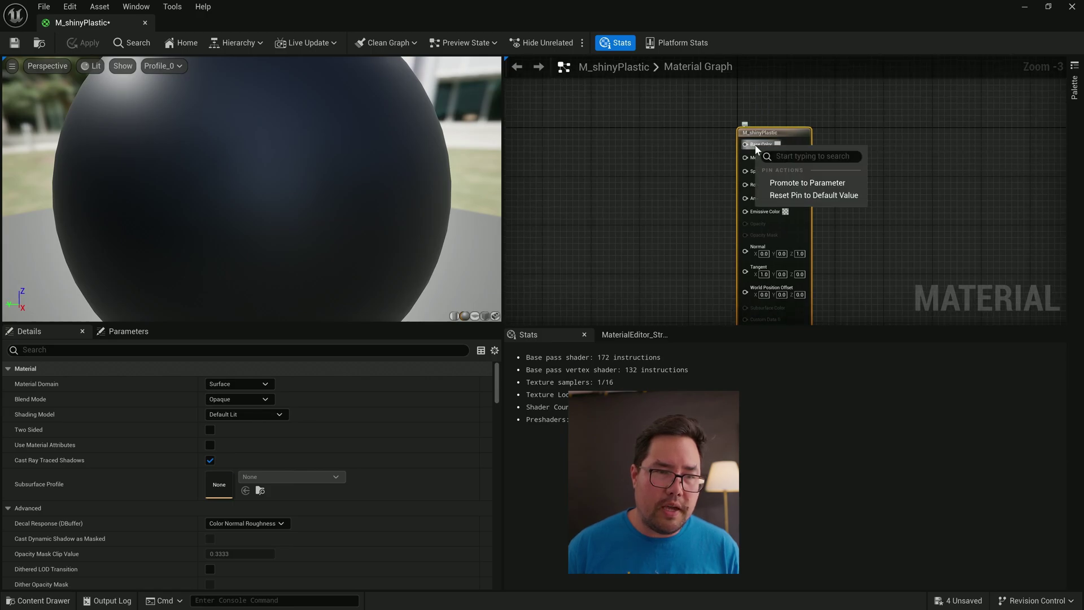
{"action": "left_click", "coordinate": [805, 182]}
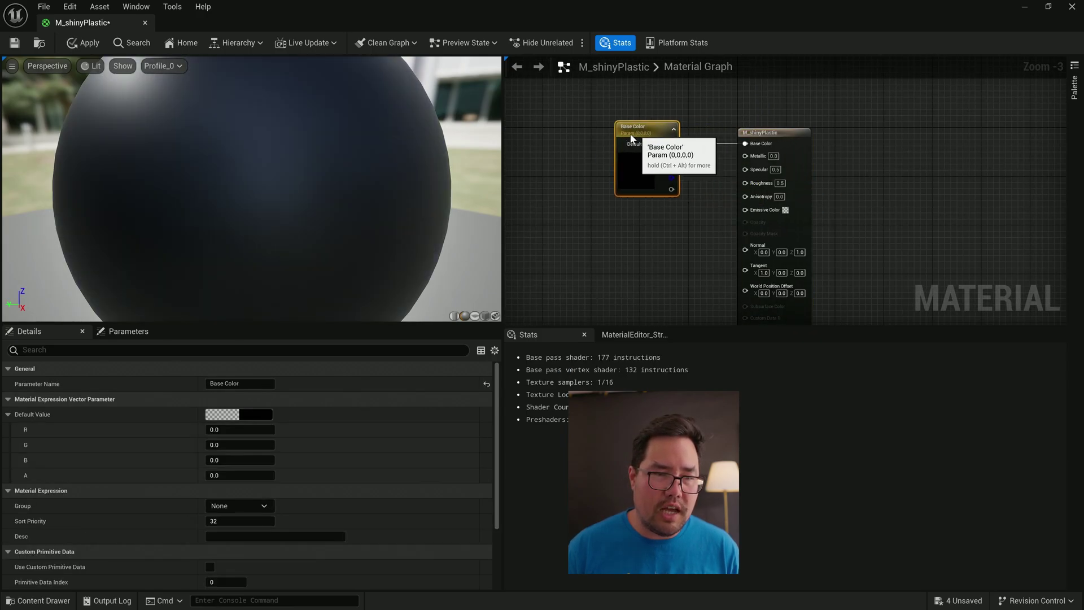
{"action": "left_click_drag", "start_coordinate": [717, 141], "coordinate": [602, 128]}
{"action": "right_click", "coordinate": [762, 184]}
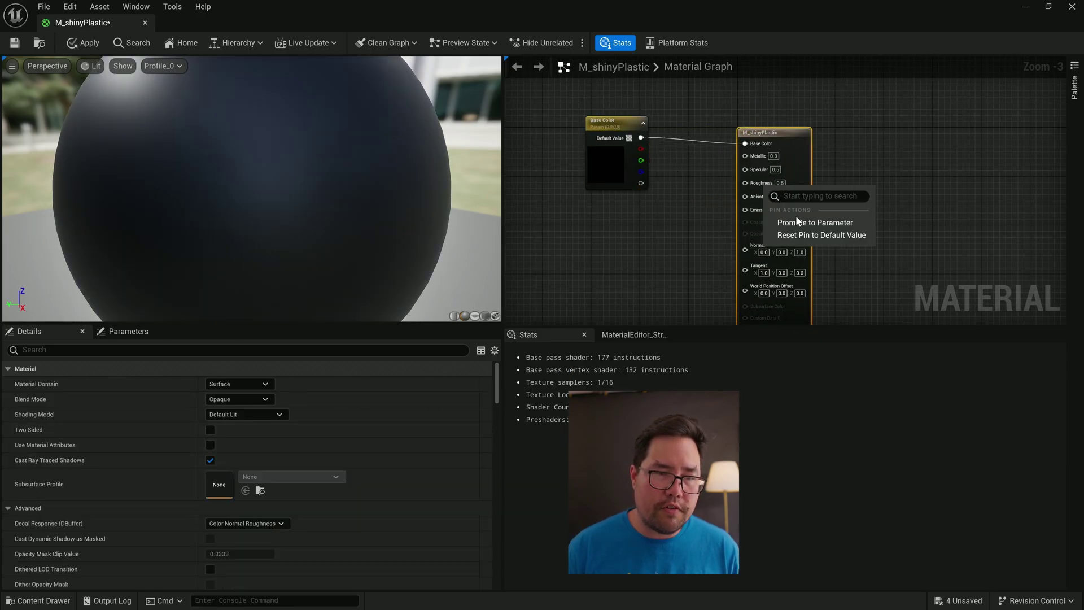
{"action": "left_click", "coordinate": [819, 222]}
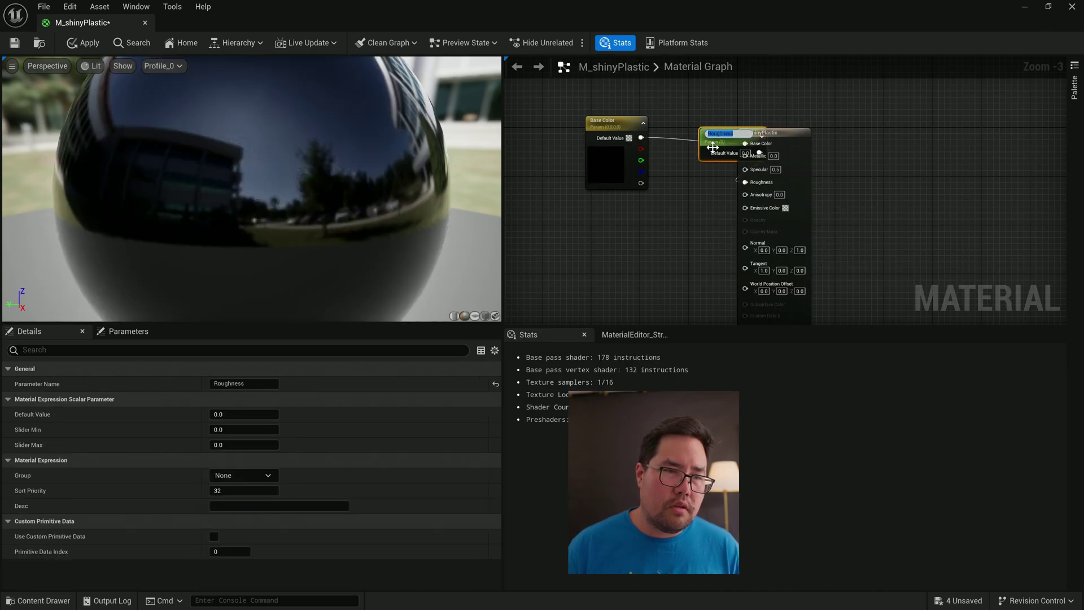
{"action": "left_click_drag", "start_coordinate": [713, 149], "coordinate": [595, 247]}
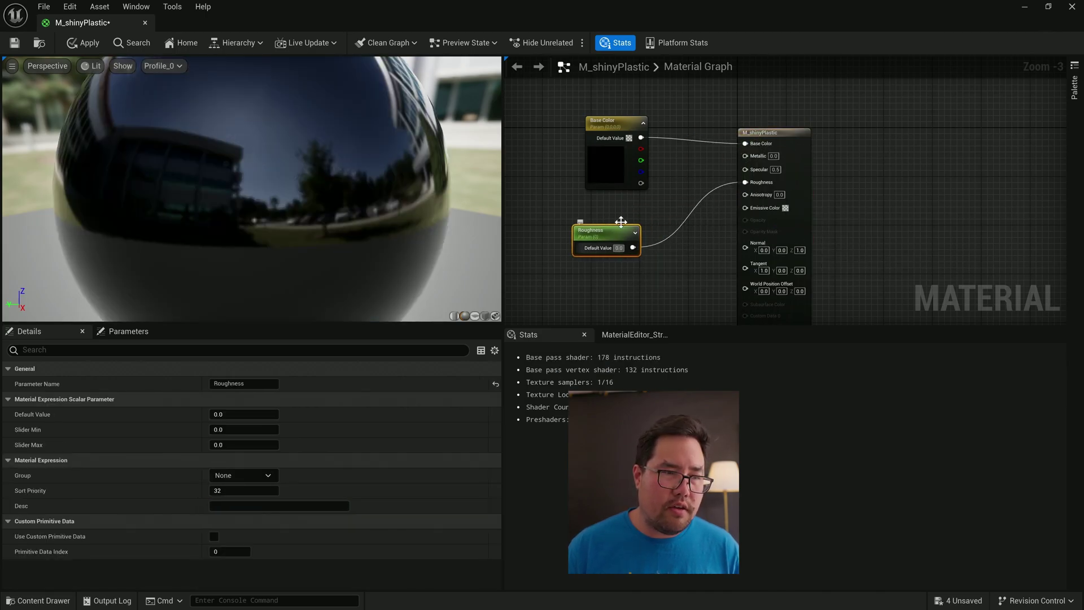
Step: Set the Base Color parameter's default value to pure white
{"action": "left_click", "coordinate": [611, 130]}
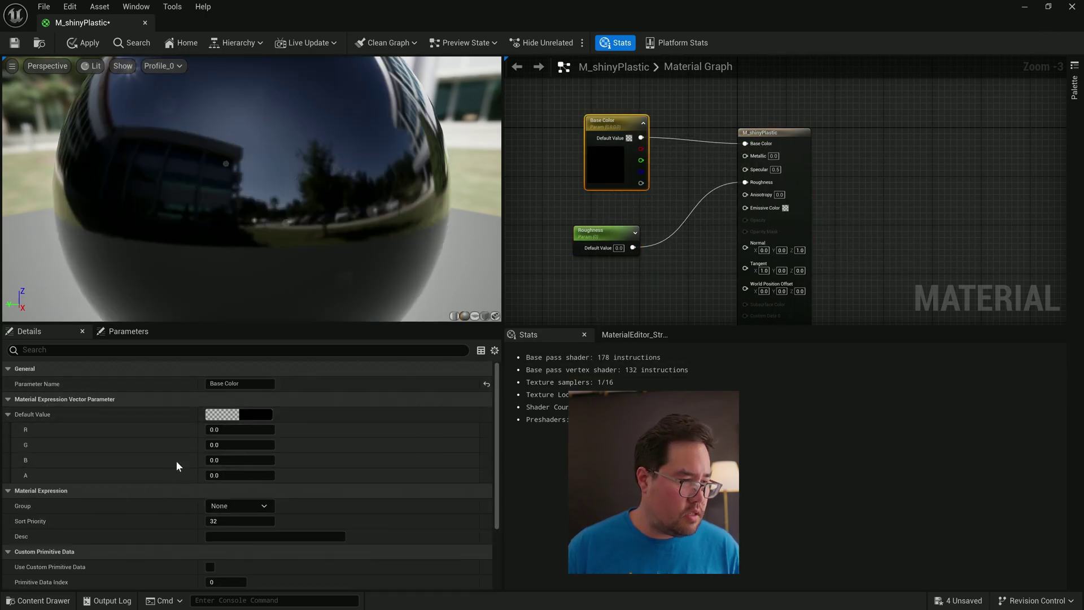
{"action": "left_click", "coordinate": [263, 414]}
{"action": "left_click_drag", "start_coordinate": [422, 424], "coordinate": [428, 351]}
{"action": "left_click", "coordinate": [427, 589]}
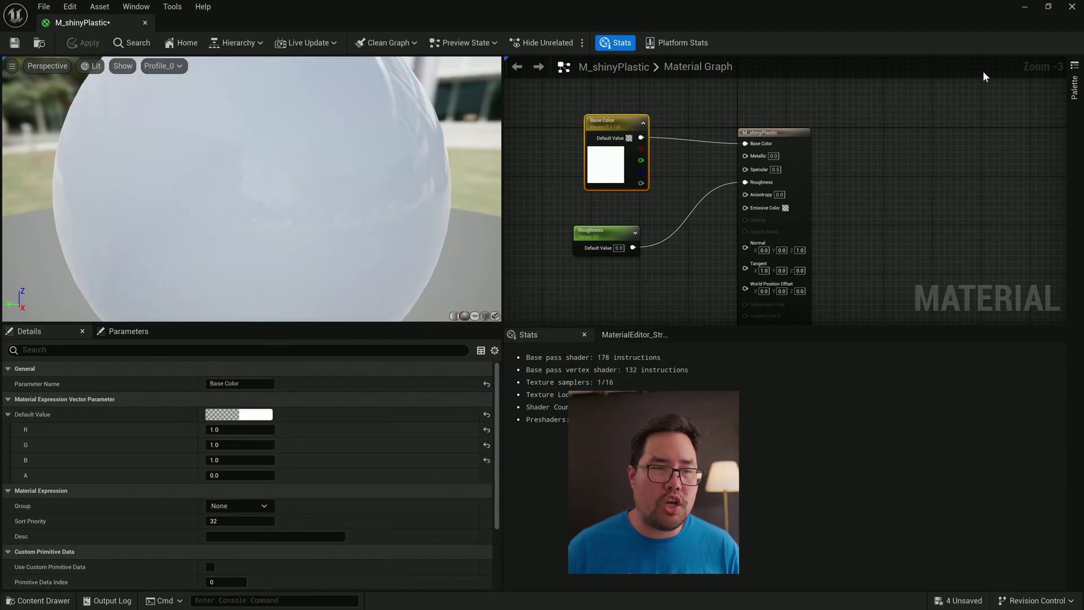
Step: Close the material editor and create a material instance of M_shinyPlastic with its default name
{"action": "left_click", "coordinate": [1072, 6]}
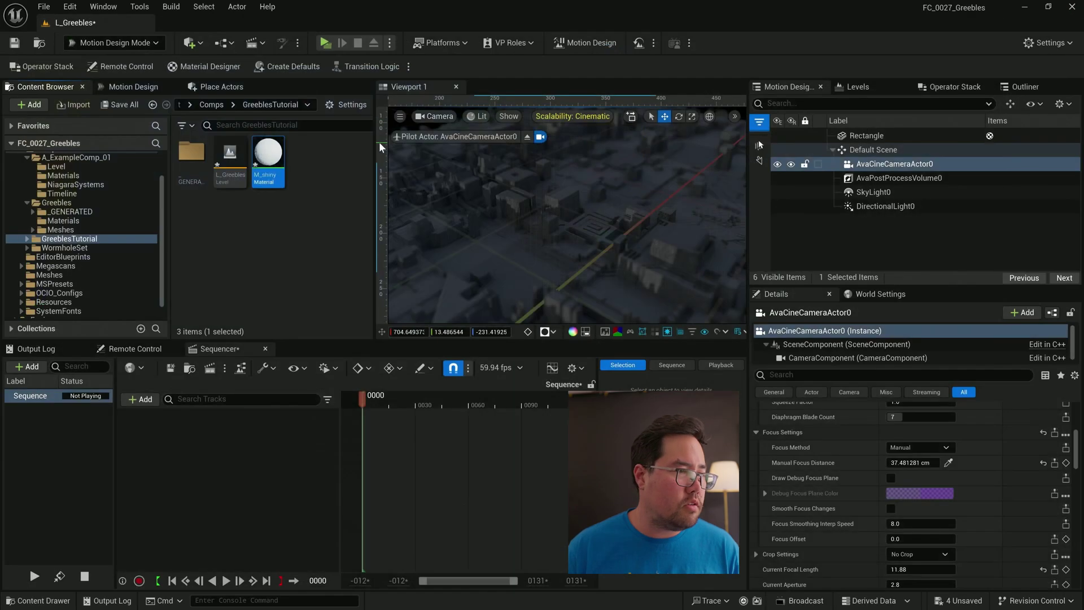
{"action": "right_click", "coordinate": [271, 154]}
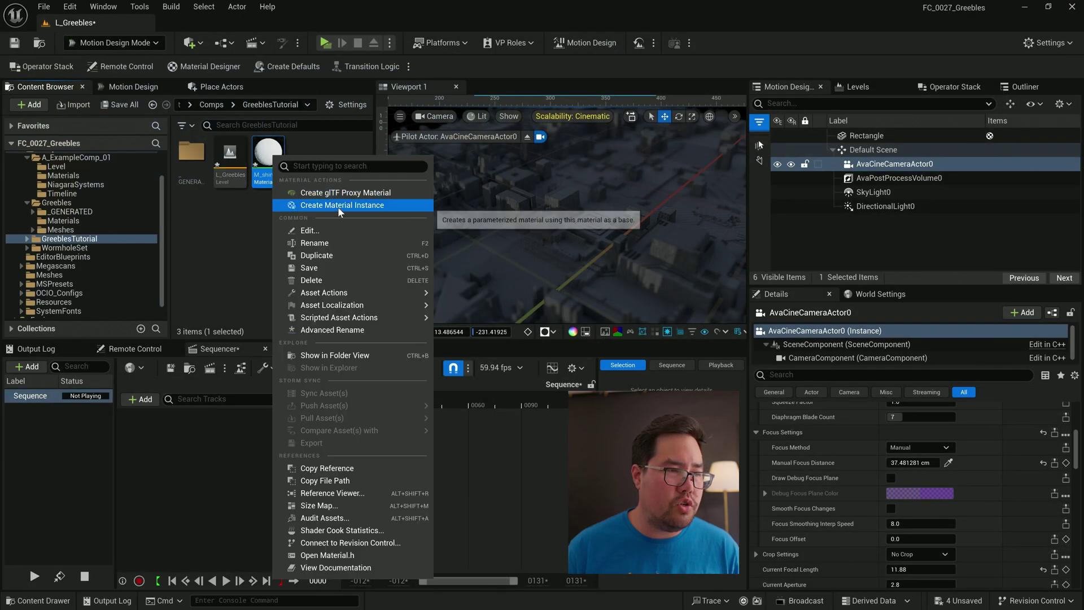
{"action": "left_click", "coordinate": [339, 204]}
{"action": "key", "text": "Return"}
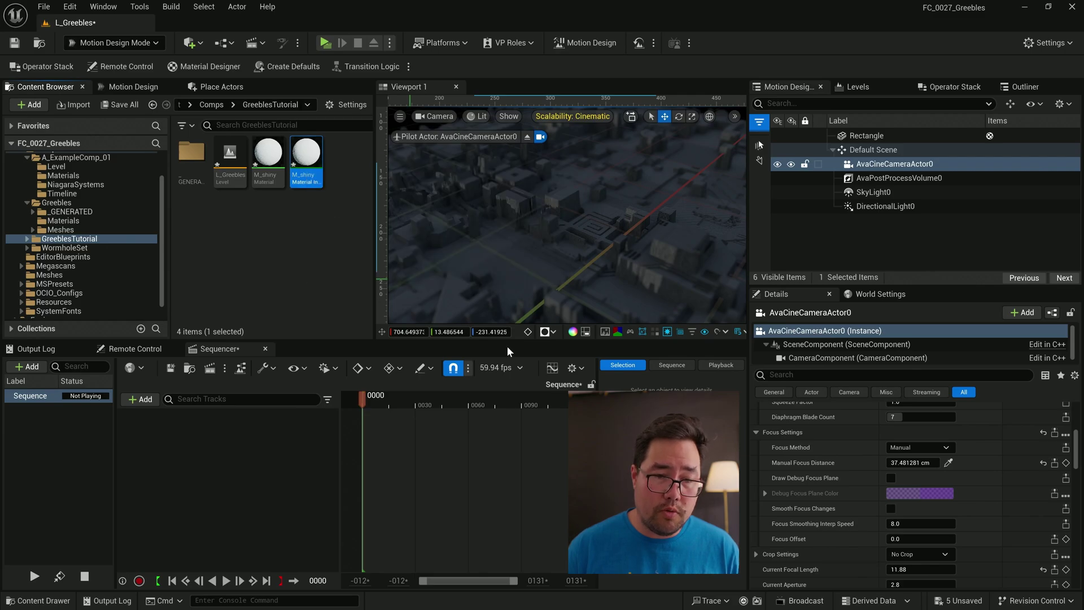
Step: Apply the shiny plastic instance to the Rectangle plane's Element 0
{"action": "left_click", "coordinate": [866, 136]}
{"action": "scroll", "coordinate": [852, 483], "scroll_direction": "down", "scroll_amount": 5}
{"action": "scroll", "coordinate": [853, 483], "scroll_direction": "up", "scroll_amount": 3}
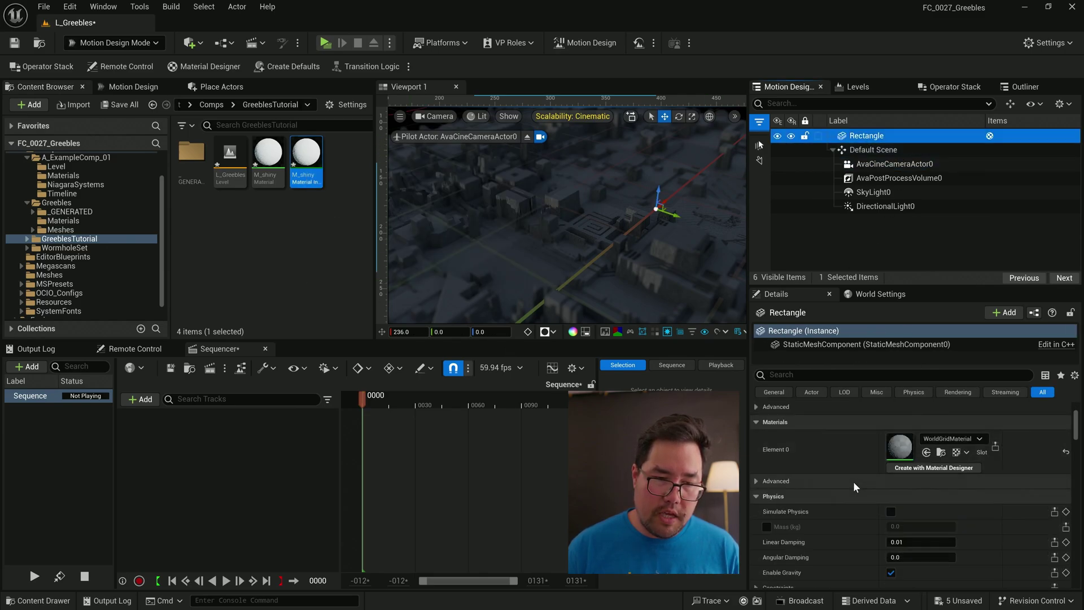
{"action": "left_click_drag", "start_coordinate": [305, 161], "coordinate": [901, 449]}
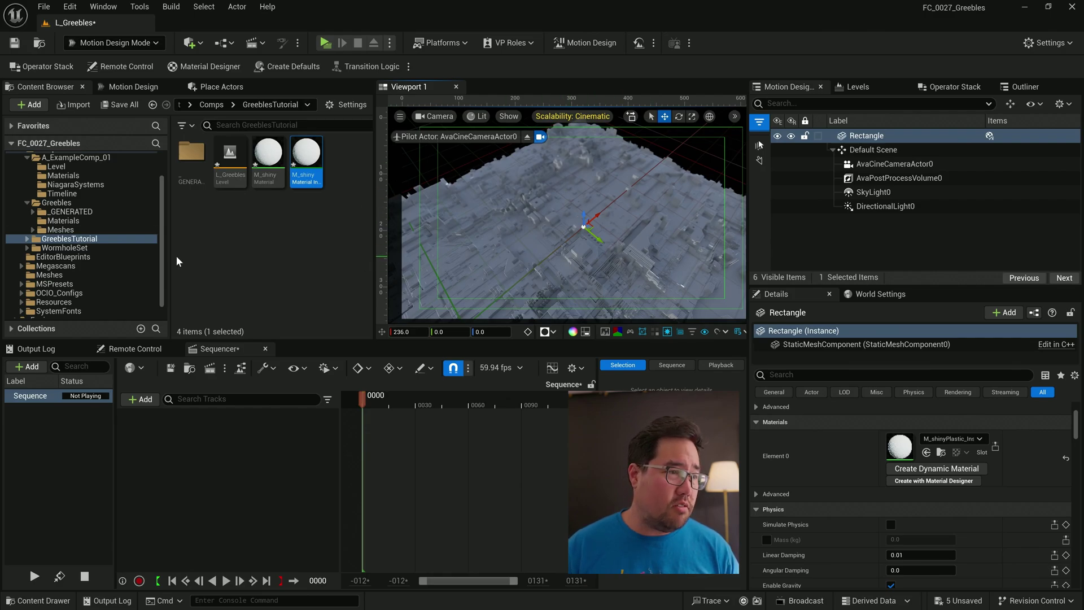
Step: Create another new Material asset in the folder, naming it M_Iowinel
{"action": "left_click", "coordinate": [284, 266]}
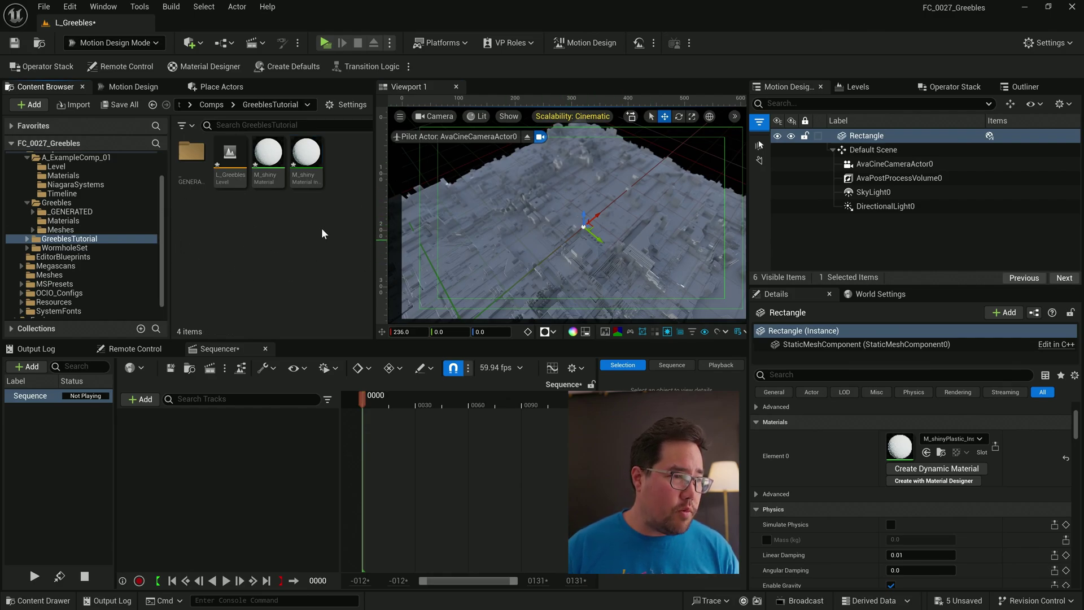
{"action": "right_click", "coordinate": [298, 244]}
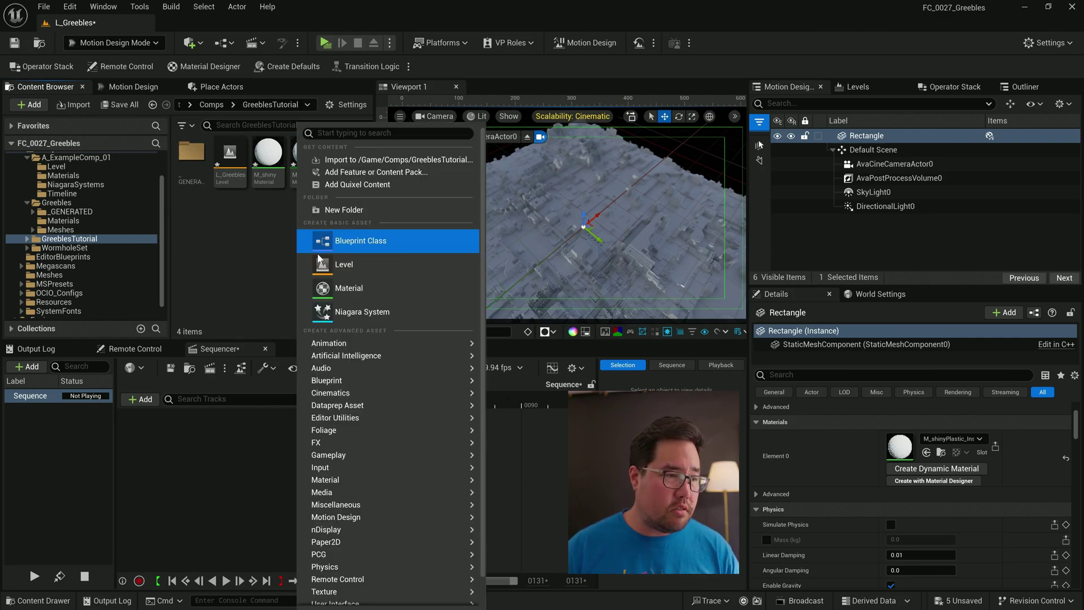
{"action": "left_click", "coordinate": [359, 287]}
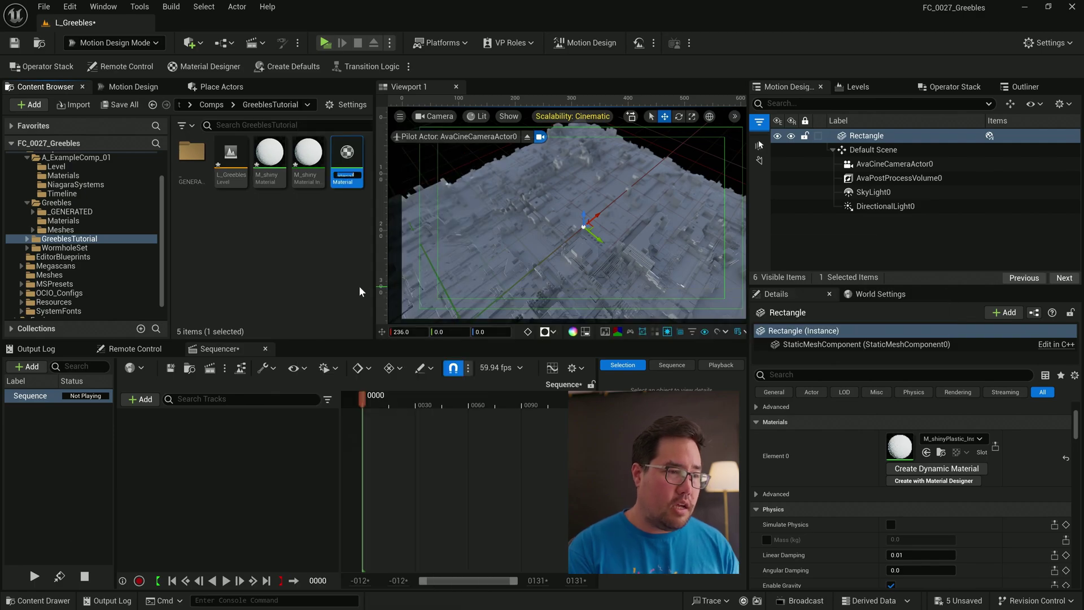
{"action": "type", "text": "M_Iowinel"}
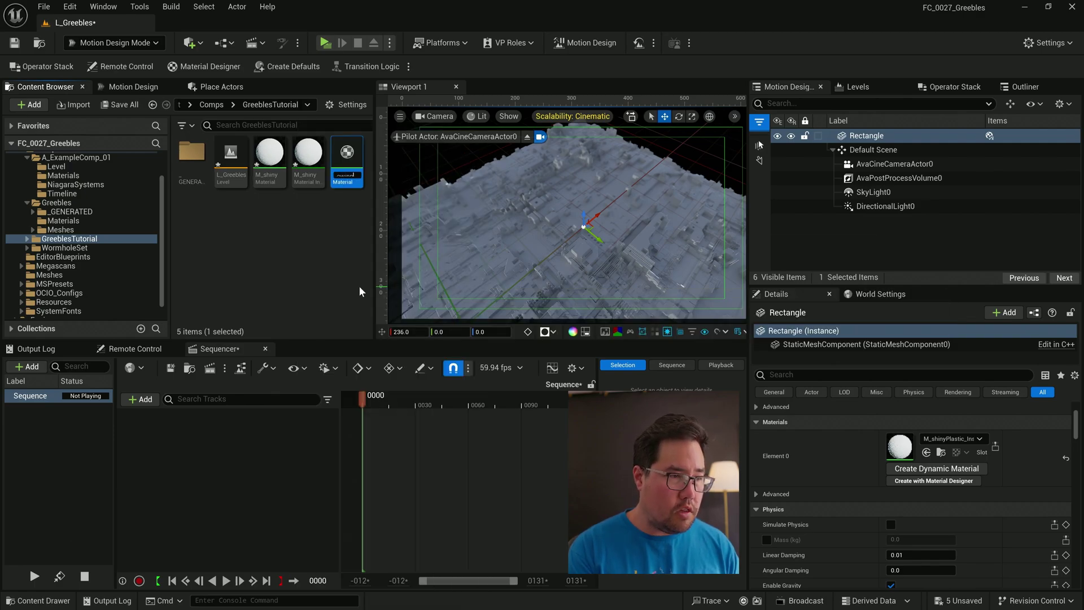
{"action": "key", "text": "Return"}
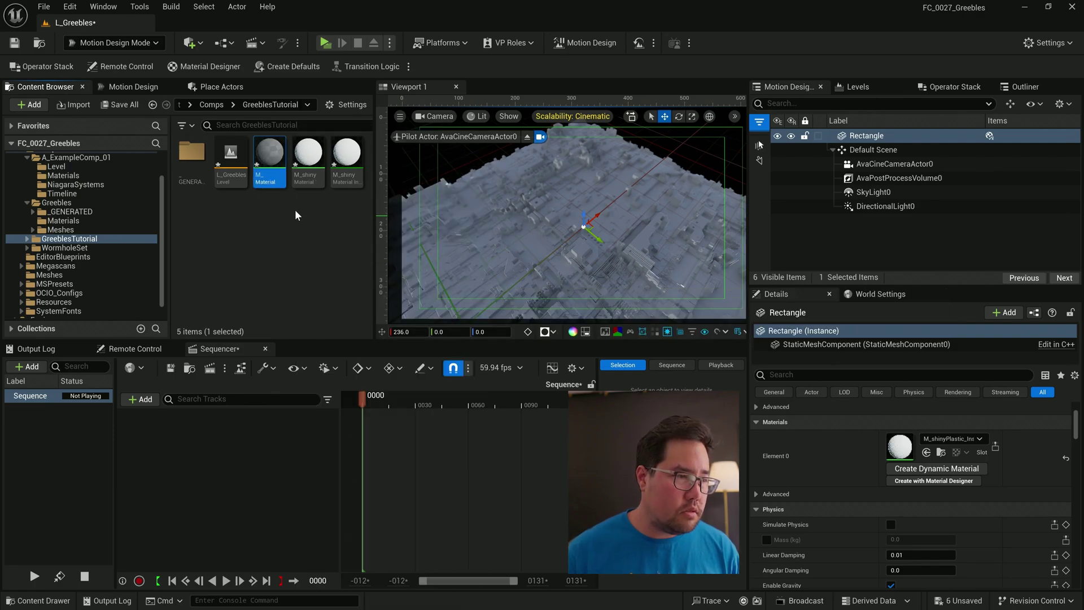
Step: Open the new material and promote Base Color and Roughness to parameters
{"action": "double_click", "coordinate": [269, 156]}
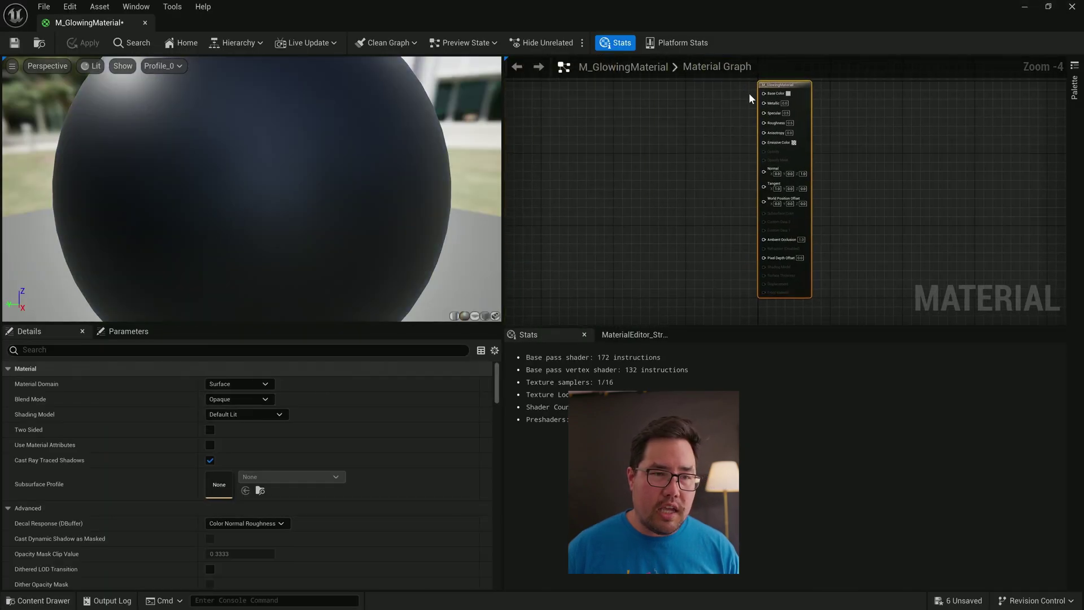
{"action": "right_click", "coordinate": [764, 94]}
{"action": "left_click", "coordinate": [818, 129]}
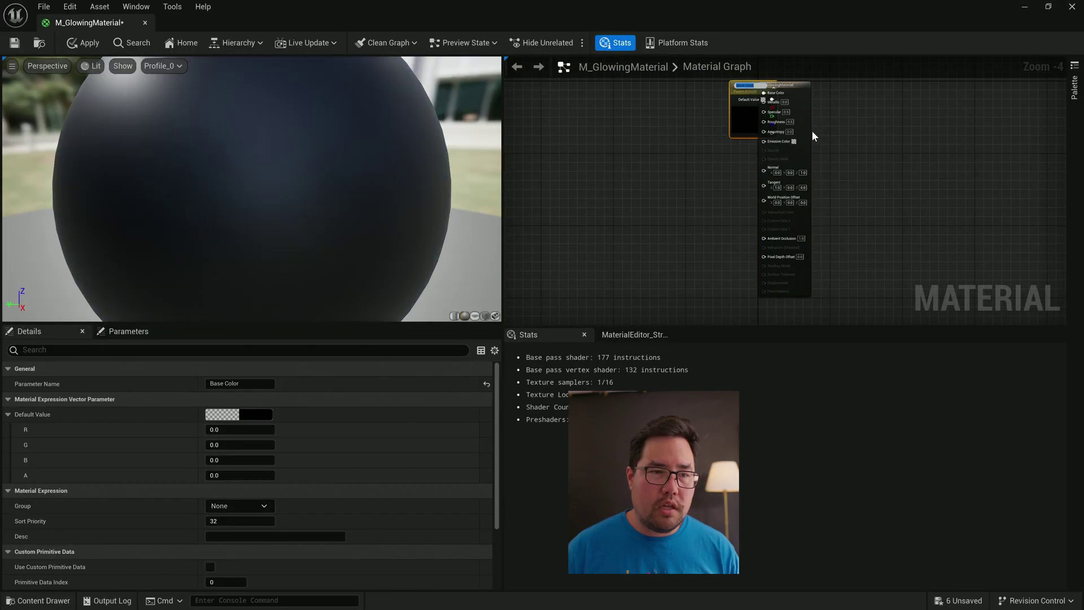
{"action": "left_click_drag", "start_coordinate": [754, 99], "coordinate": [636, 101]}
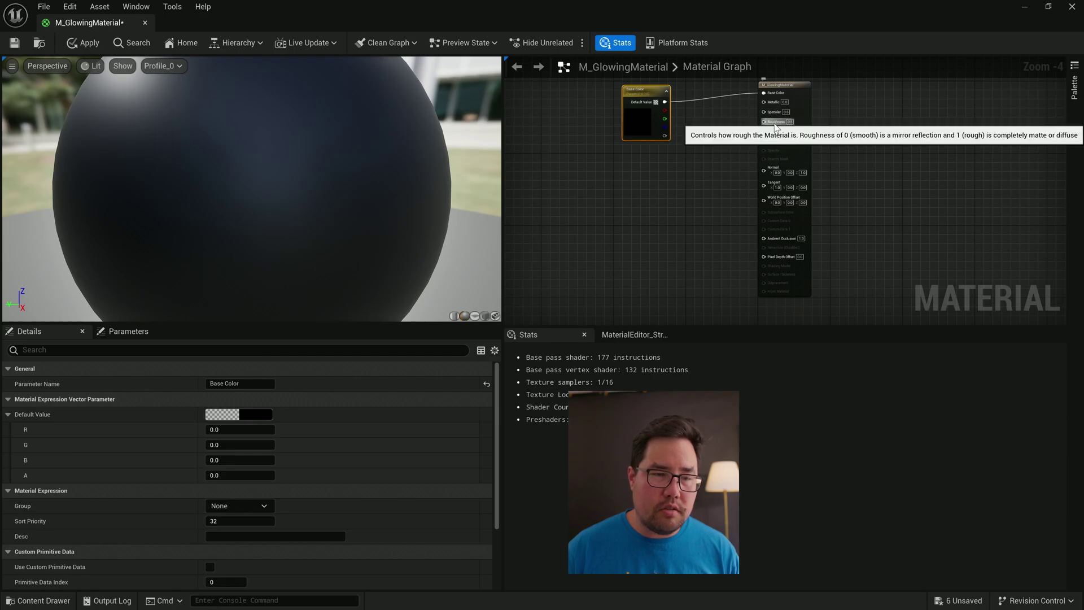
{"action": "right_click", "coordinate": [776, 125]}
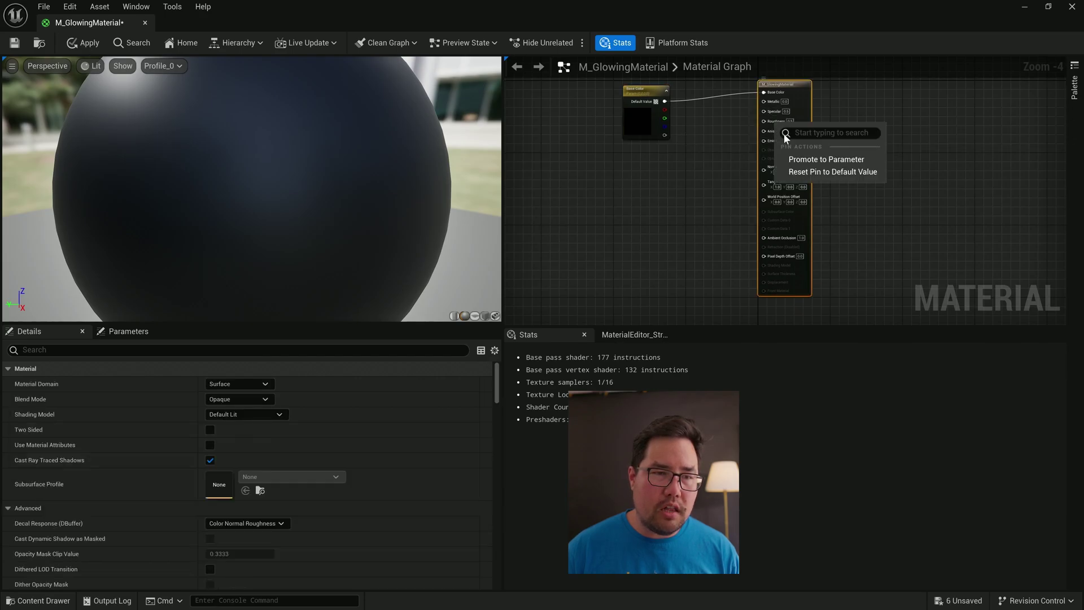
{"action": "left_click", "coordinate": [813, 153]}
{"action": "left_click_drag", "start_coordinate": [743, 99], "coordinate": [694, 137]}
Step: Promote Specular and Emissive Color to parameters and arrange their nodes
{"action": "right_click", "coordinate": [775, 120]}
{"action": "left_click", "coordinate": [802, 148]}
{"action": "left_click_drag", "start_coordinate": [790, 101], "coordinate": [719, 102]}
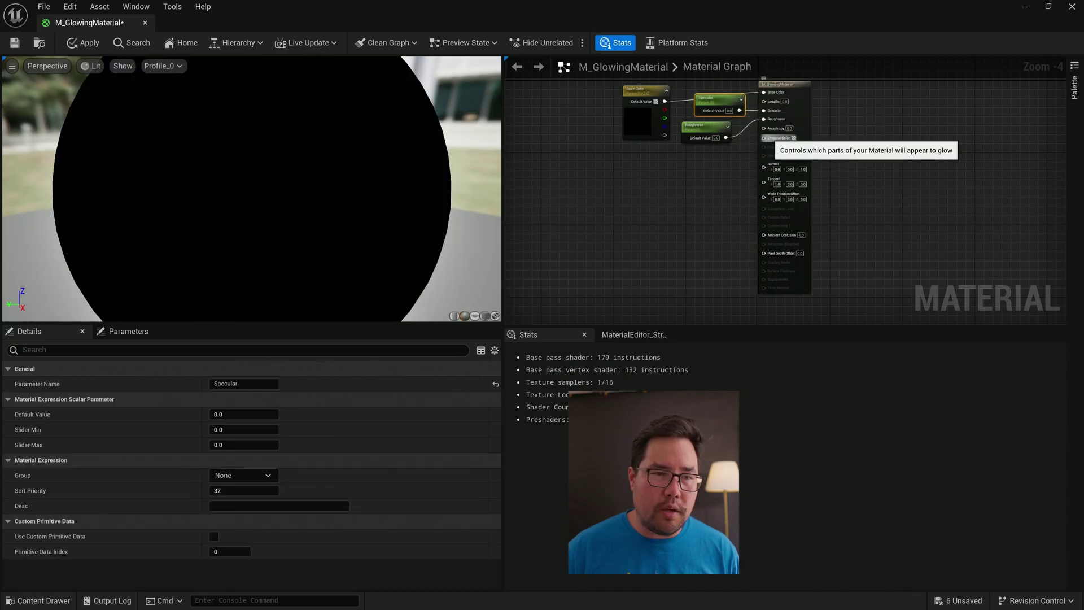
{"action": "right_click", "coordinate": [767, 137]}
{"action": "left_click", "coordinate": [802, 174]}
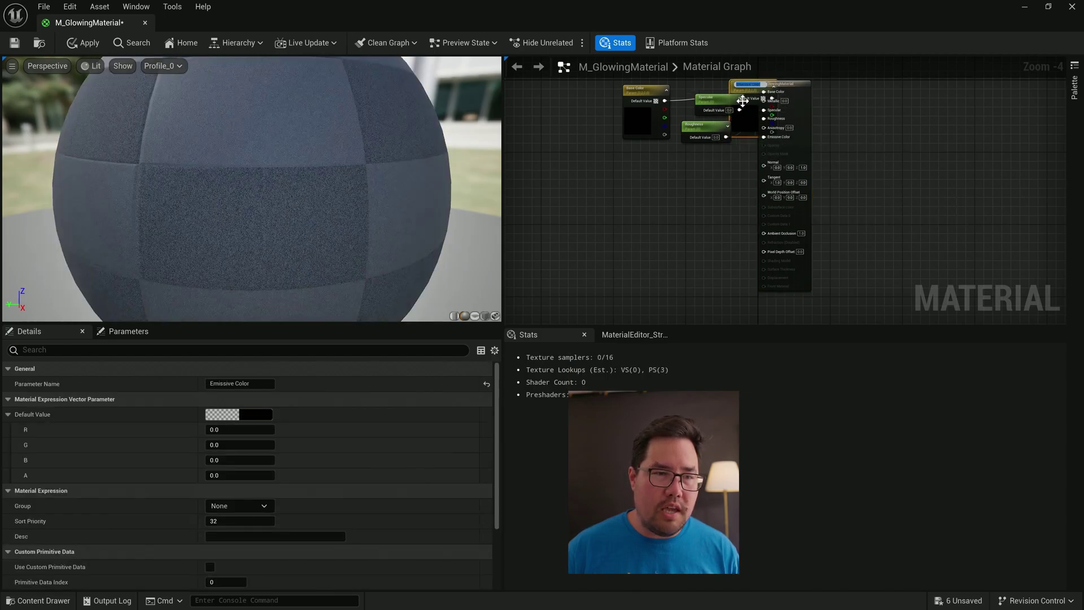
{"action": "left_click_drag", "start_coordinate": [744, 104], "coordinate": [658, 191]}
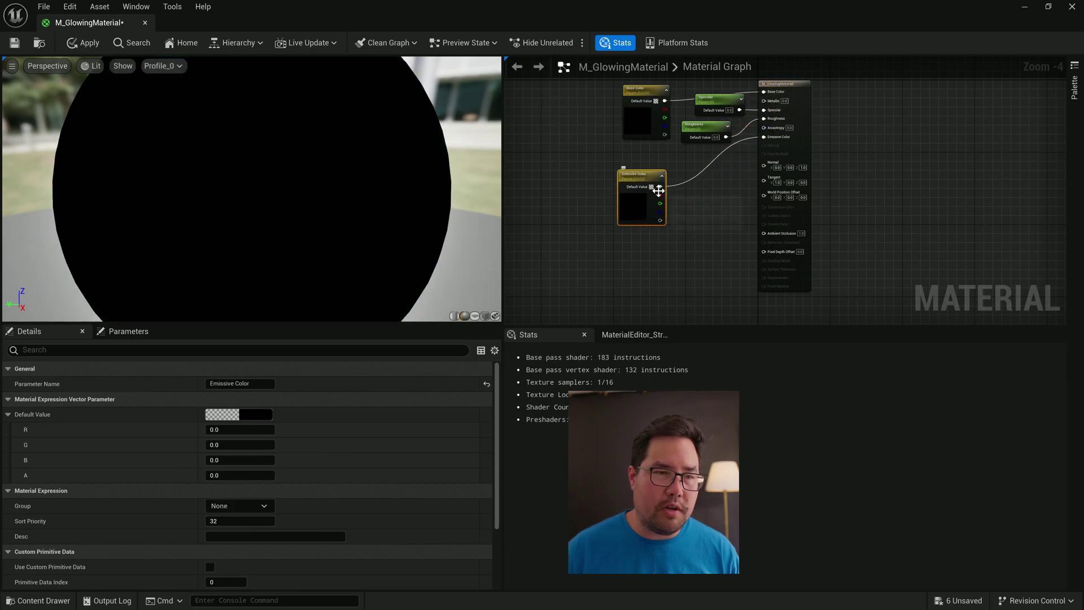
Step: Wire the Base Color parameter's output into Emissive Color
{"action": "left_click_drag", "start_coordinate": [643, 92], "coordinate": [618, 96]}
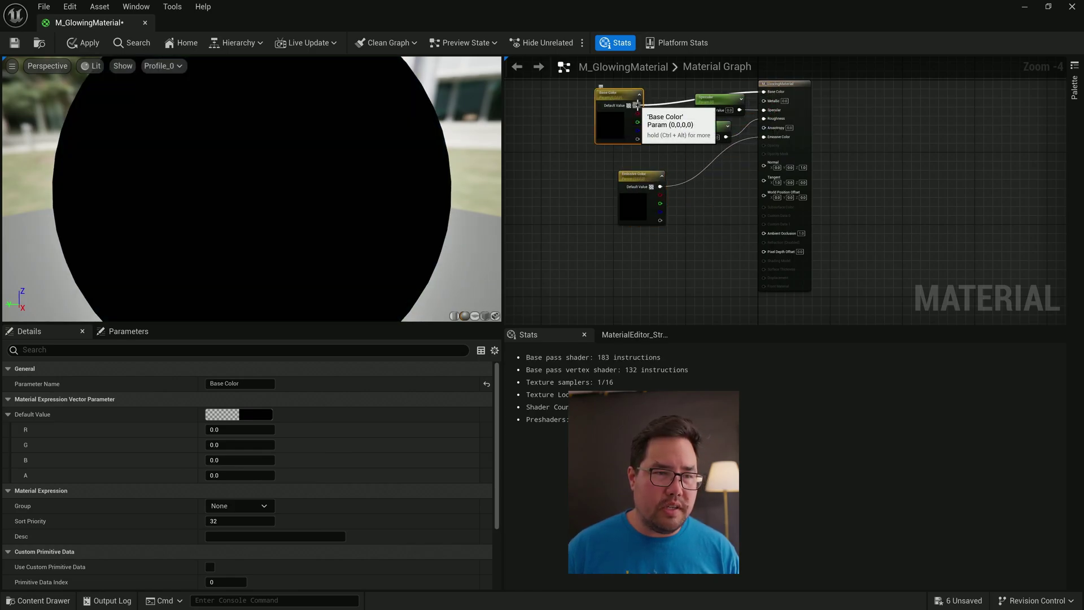
{"action": "left_click_drag", "start_coordinate": [637, 105], "coordinate": [765, 136]}
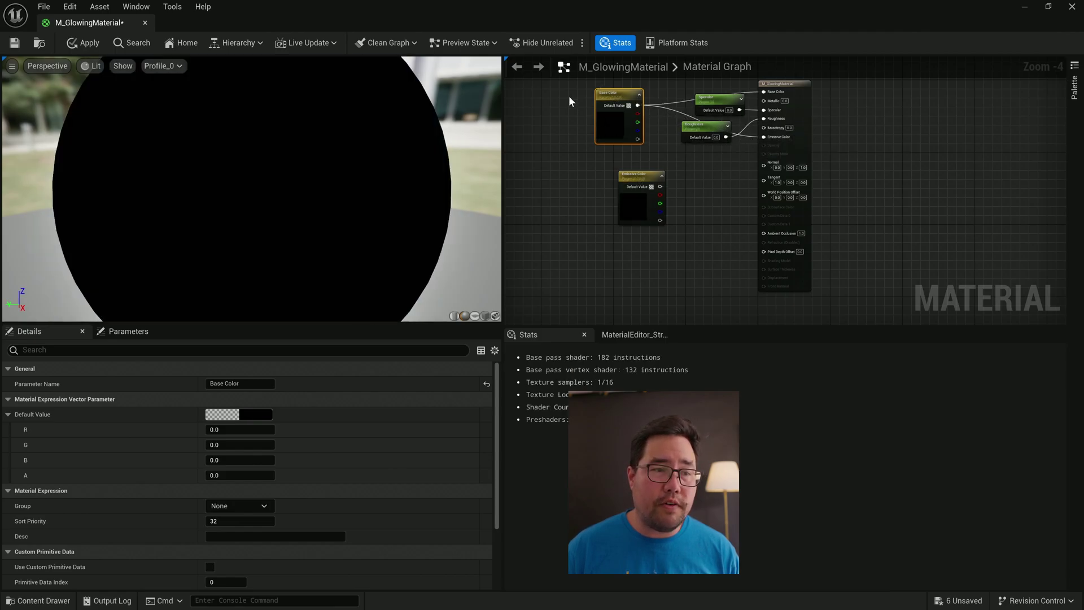
{"action": "left_click_drag", "start_coordinate": [637, 105], "coordinate": [765, 137]}
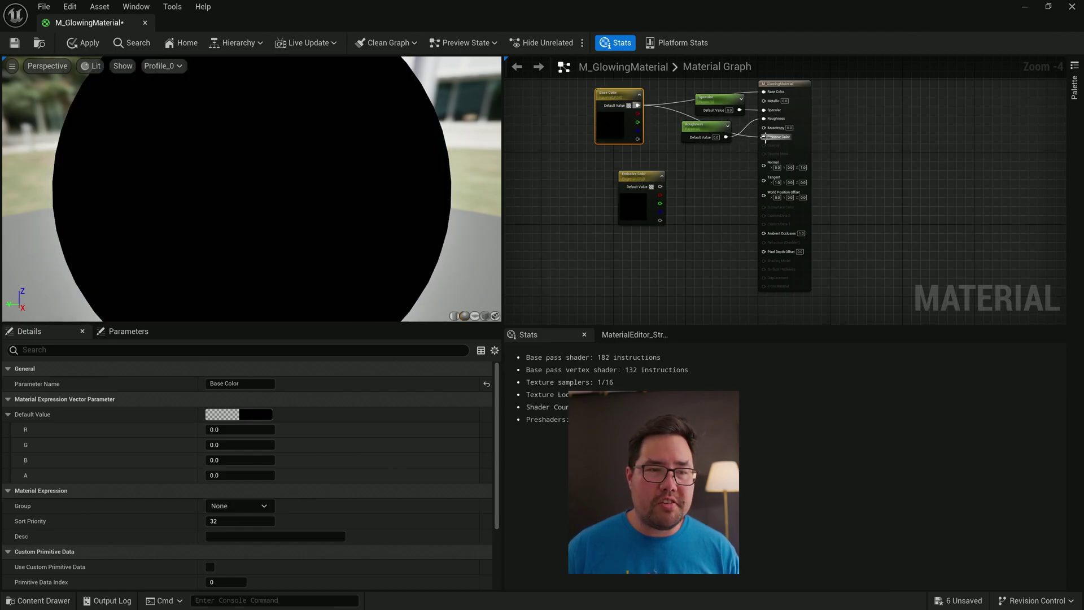
Step: Delete the unused Emissive Color node and pick a yellow-orange Base Color default
{"action": "left_click_drag", "start_coordinate": [622, 252], "coordinate": [622, 243]}
{"action": "key", "text": "Delete"}
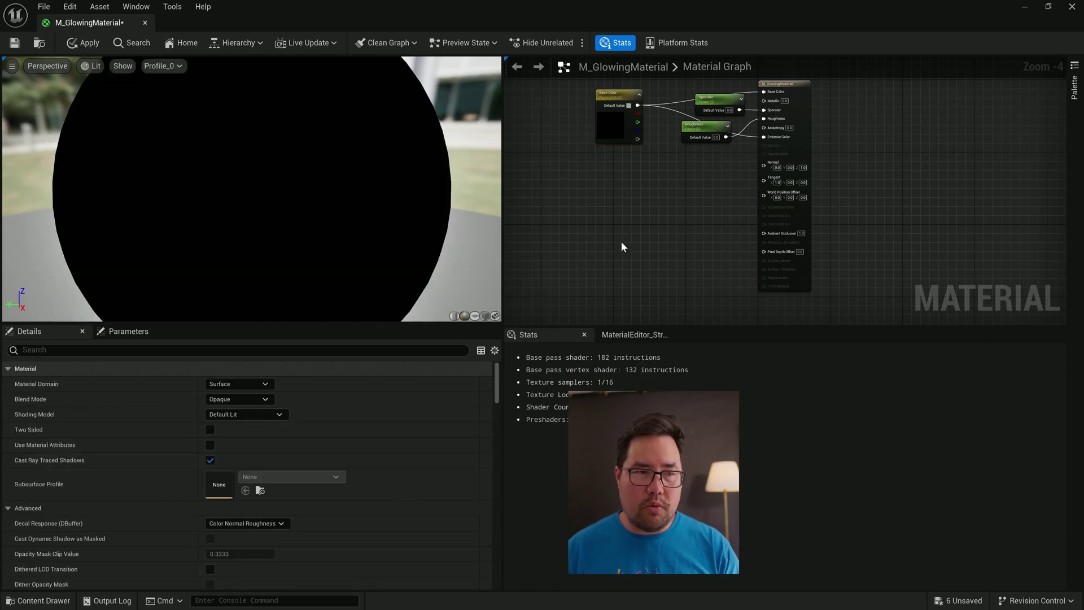
{"action": "left_click", "coordinate": [625, 95]}
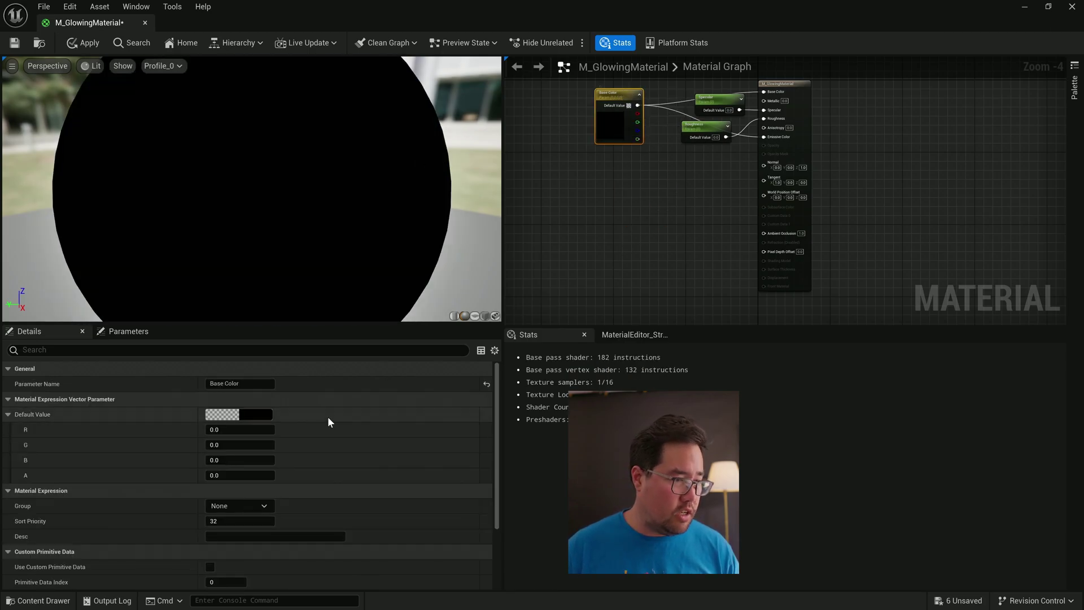
{"action": "left_click", "coordinate": [265, 415]}
{"action": "left_click_drag", "start_coordinate": [367, 433], "coordinate": [375, 436]}
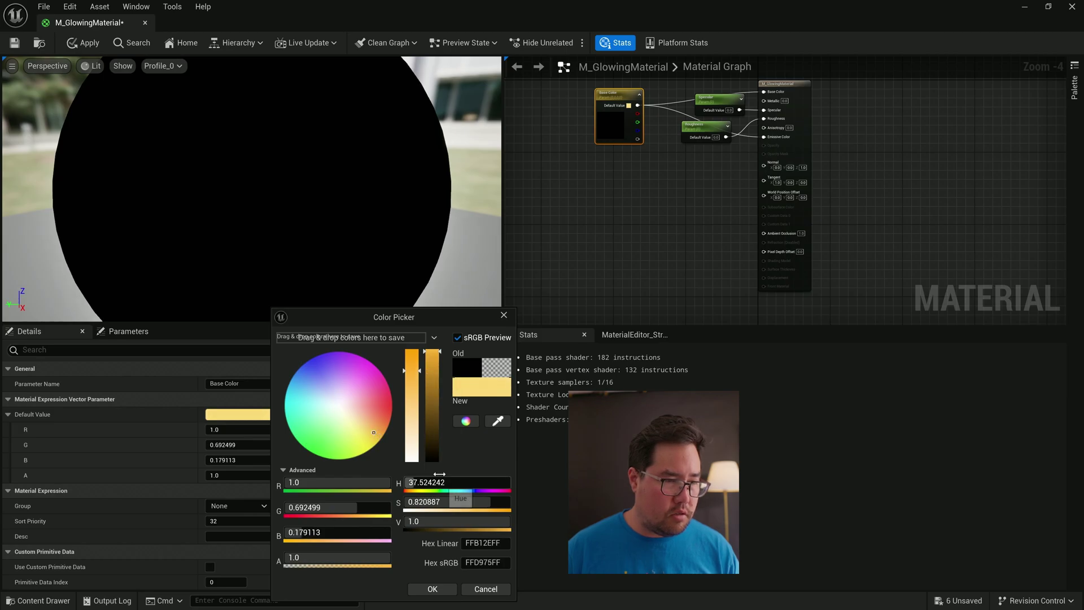
Step: Set the colour's value (V) to 10, confirm it, and apply the material
{"action": "left_click", "coordinate": [442, 525]}
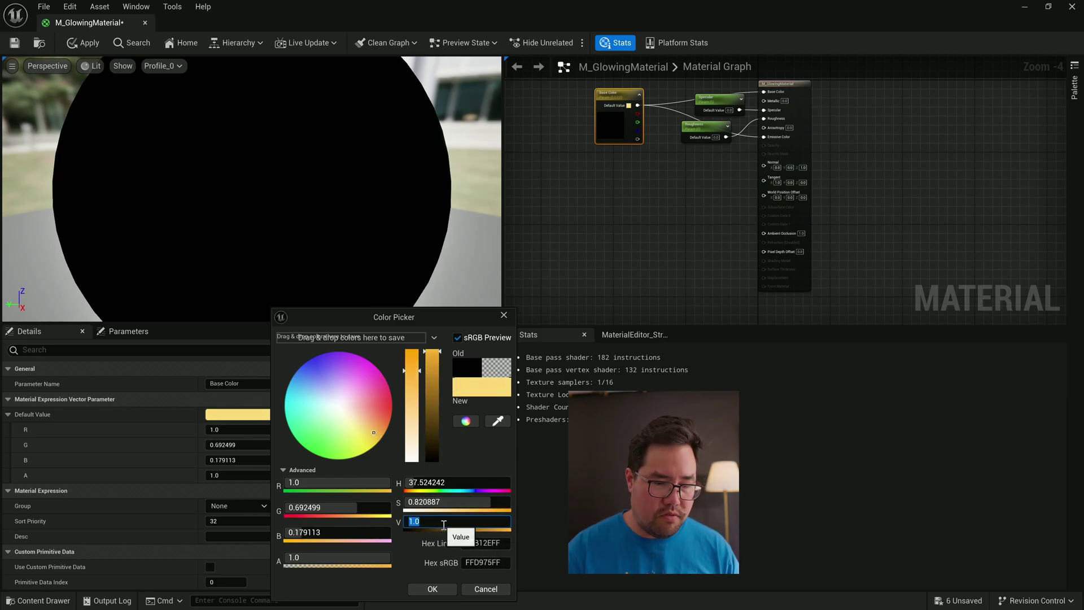
{"action": "type", "text": "10"}
{"action": "key", "text": "Return"}
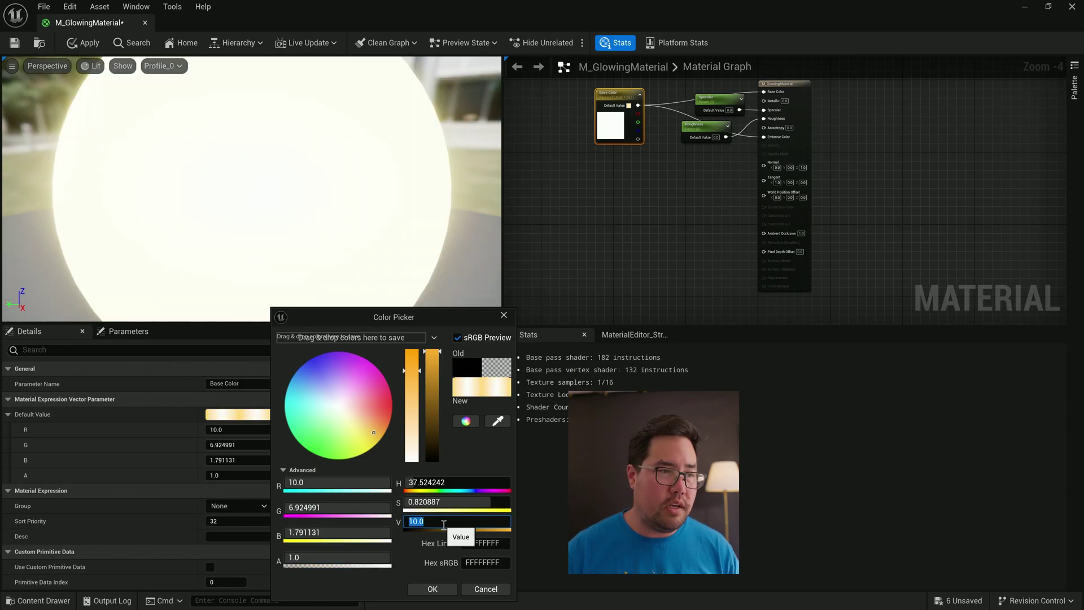
{"action": "left_click", "coordinate": [432, 589]}
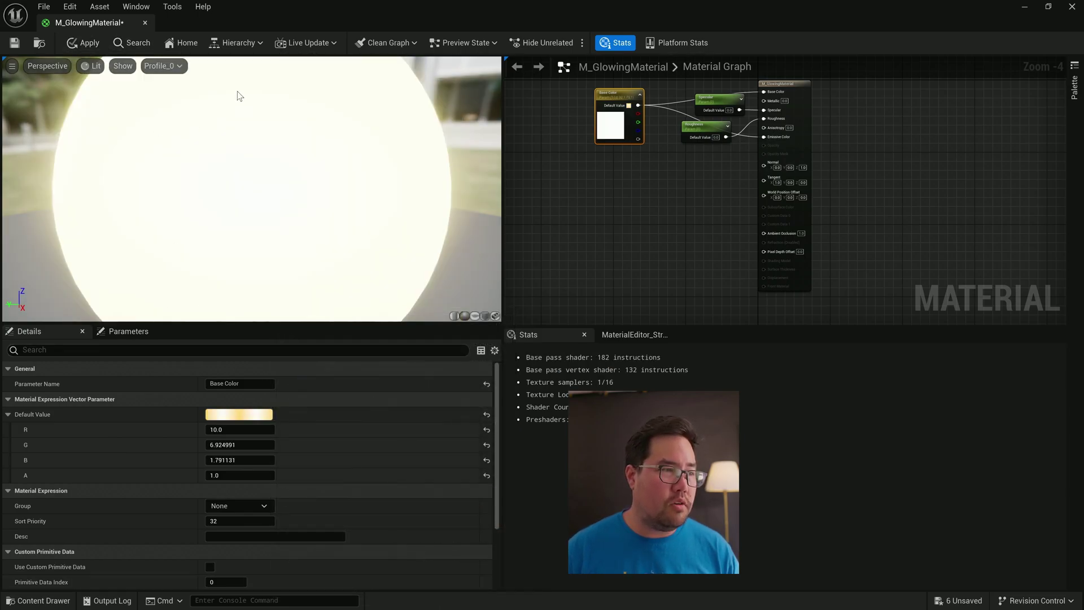
{"action": "left_click", "coordinate": [78, 47]}
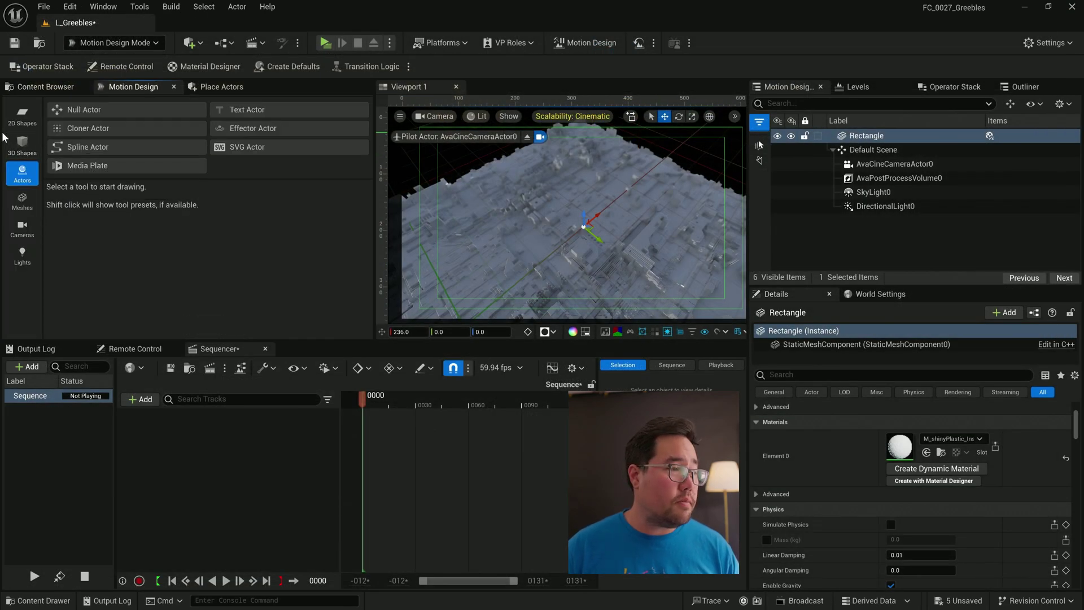
Step: Add a Sphere from the Motion Design 3D Shapes and drag it upward
{"action": "left_click", "coordinate": [22, 145]}
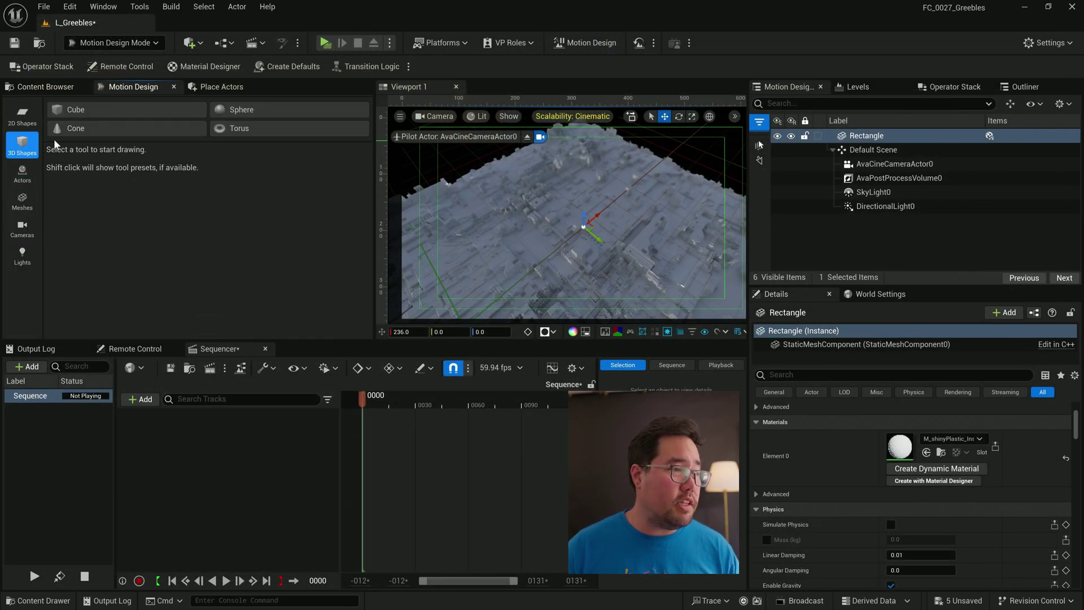
{"action": "left_click", "coordinate": [246, 112]}
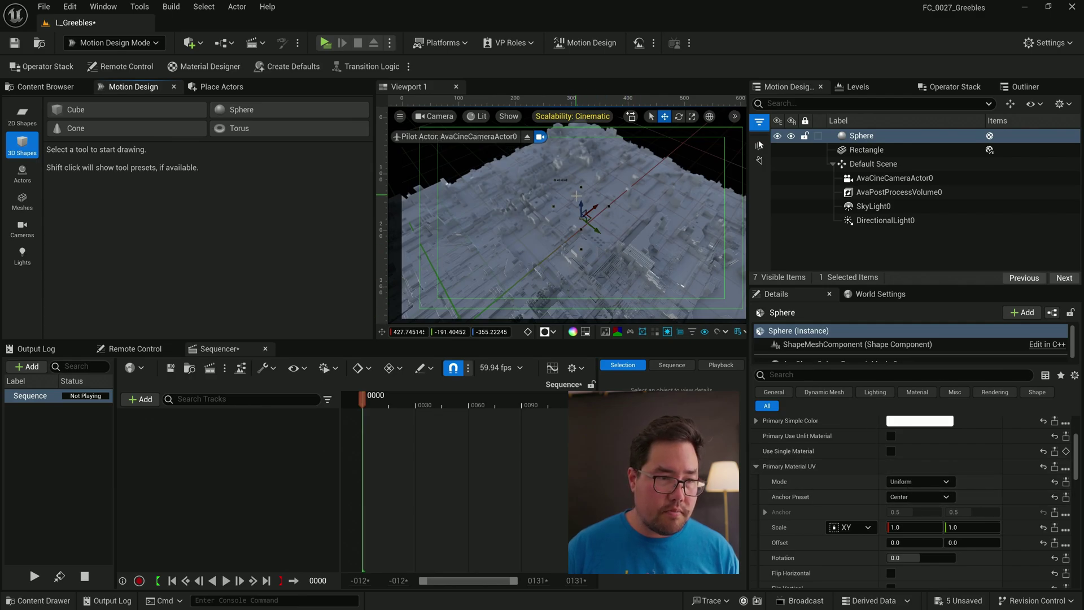
{"action": "left_click_drag", "start_coordinate": [576, 196], "coordinate": [473, 179]}
Step: Bring the sphere toward the camera and shrink its mesh size to 2.0 on all axes
{"action": "mouse_move", "coordinate": [596, 257]}
{"action": "left_mouse_down"}
{"action": "mouse_move", "coordinate": [563, 259]}
{"action": "mouse_move", "coordinate": [525, 120]}
{"action": "mouse_move", "coordinate": [602, 260]}
{"action": "left_mouse_up"}
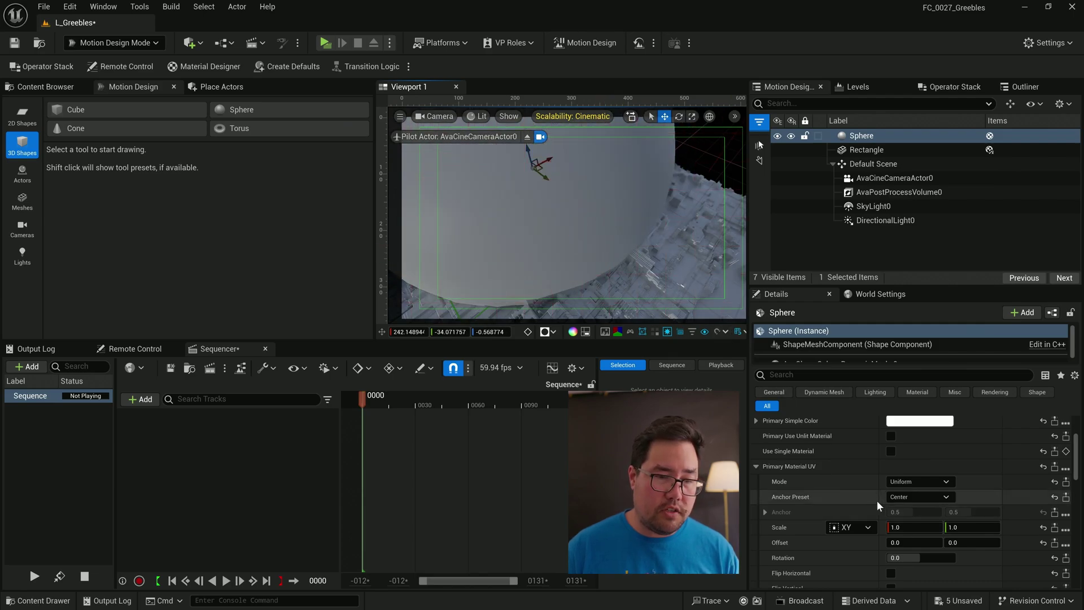
{"action": "scroll", "coordinate": [833, 501], "scroll_direction": "down", "scroll_amount": 2}
{"action": "scroll", "coordinate": [817, 498], "scroll_direction": "down", "scroll_amount": 5}
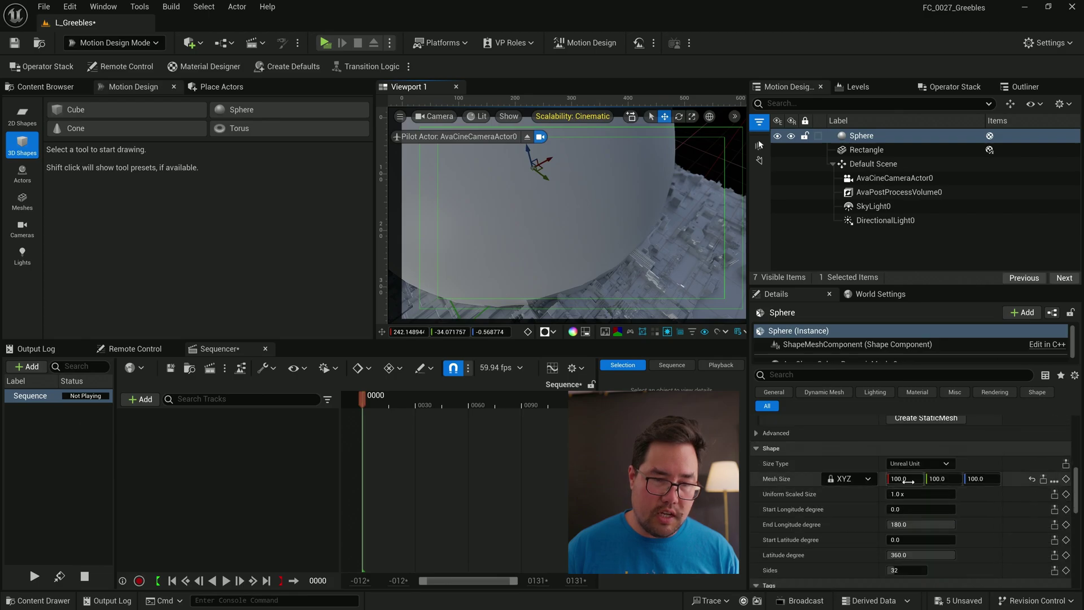
{"action": "left_click", "coordinate": [903, 478]}
{"action": "type", "text": "1"}
{"action": "key", "text": "Return"}
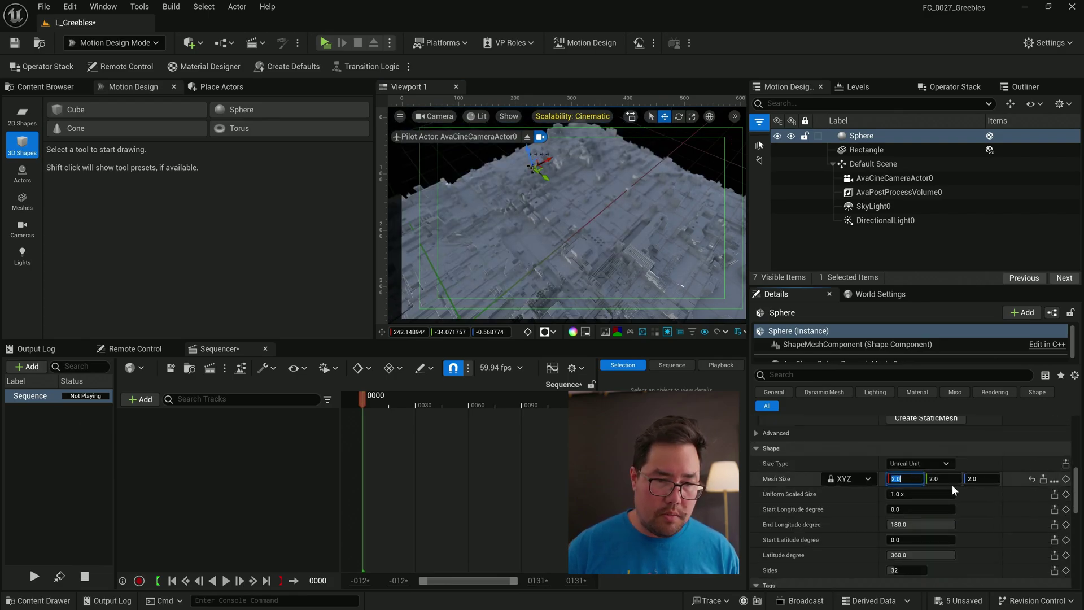
Step: Move the small sphere sideways so it sits just above the greeble city
{"action": "left_click_drag", "start_coordinate": [546, 177], "coordinate": [570, 187]}
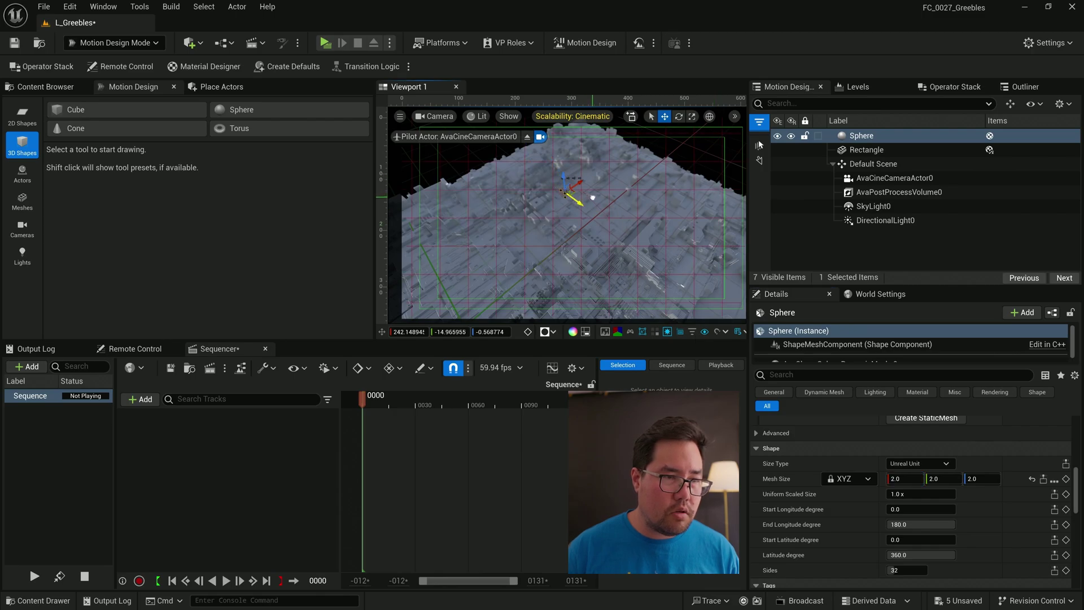
{"action": "scroll", "coordinate": [585, 201], "scroll_direction": "up", "scroll_amount": 5}
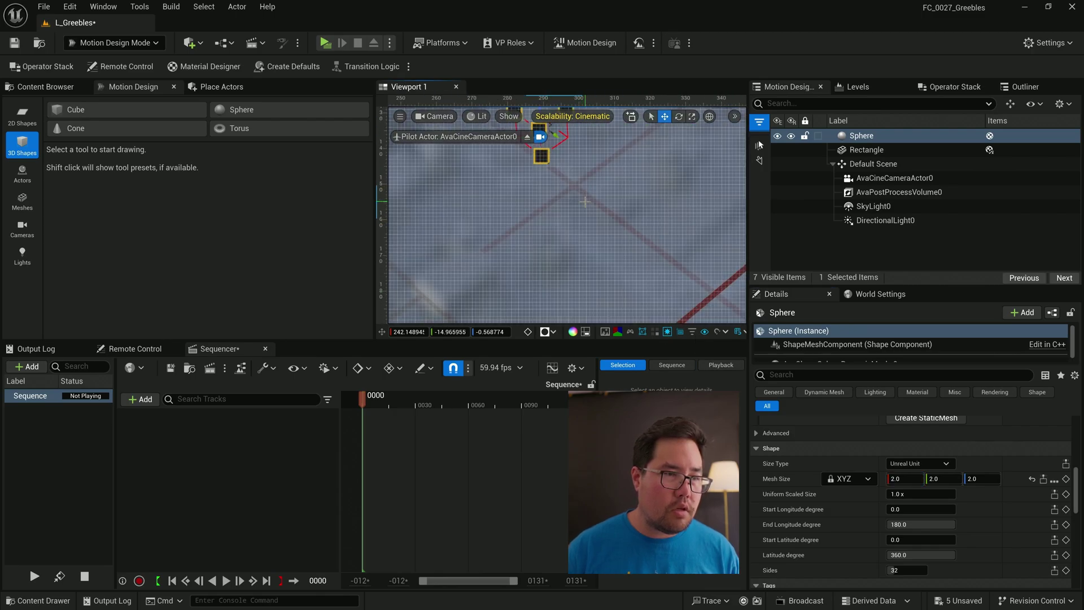
{"action": "scroll", "coordinate": [585, 201], "scroll_direction": "down", "scroll_amount": 5}
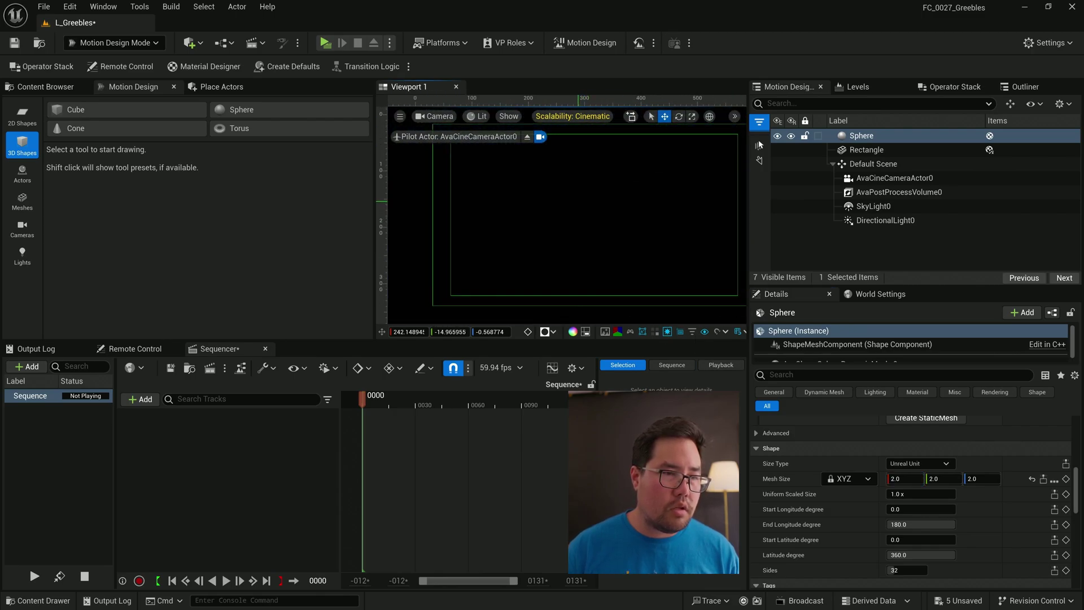
{"action": "scroll", "coordinate": [576, 201], "scroll_direction": "up", "scroll_amount": 6}
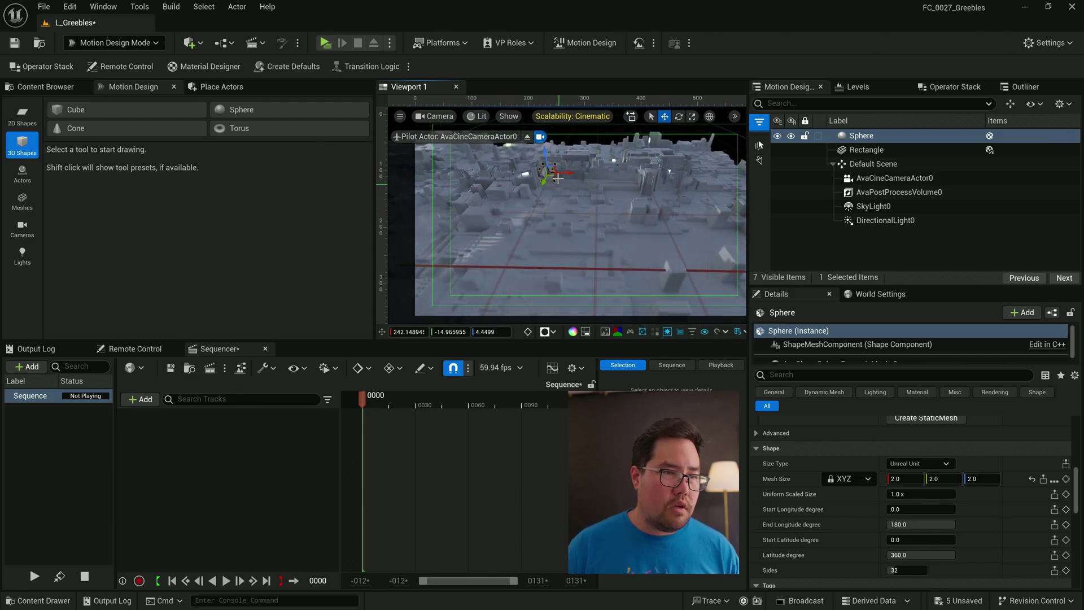
Step: Center the sphere in view, show the GreeblesTutorial assets, and set its Primary Material Type to Asset
{"action": "left_click_drag", "start_coordinate": [534, 199], "coordinate": [588, 223]}
{"action": "left_click", "coordinate": [52, 87]}
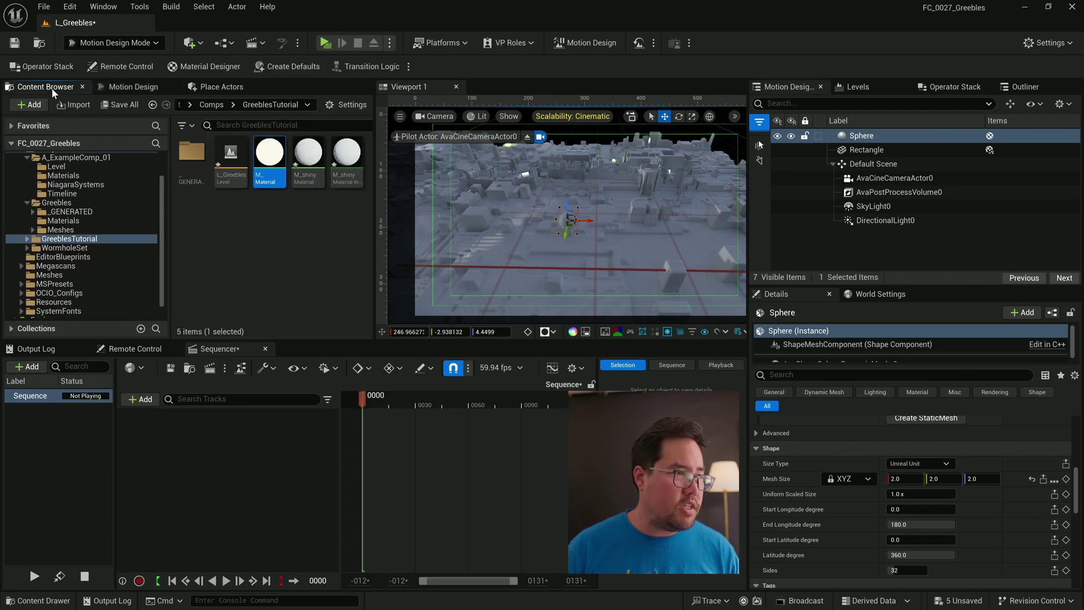
{"action": "scroll", "coordinate": [835, 479], "scroll_direction": "down", "scroll_amount": 5}
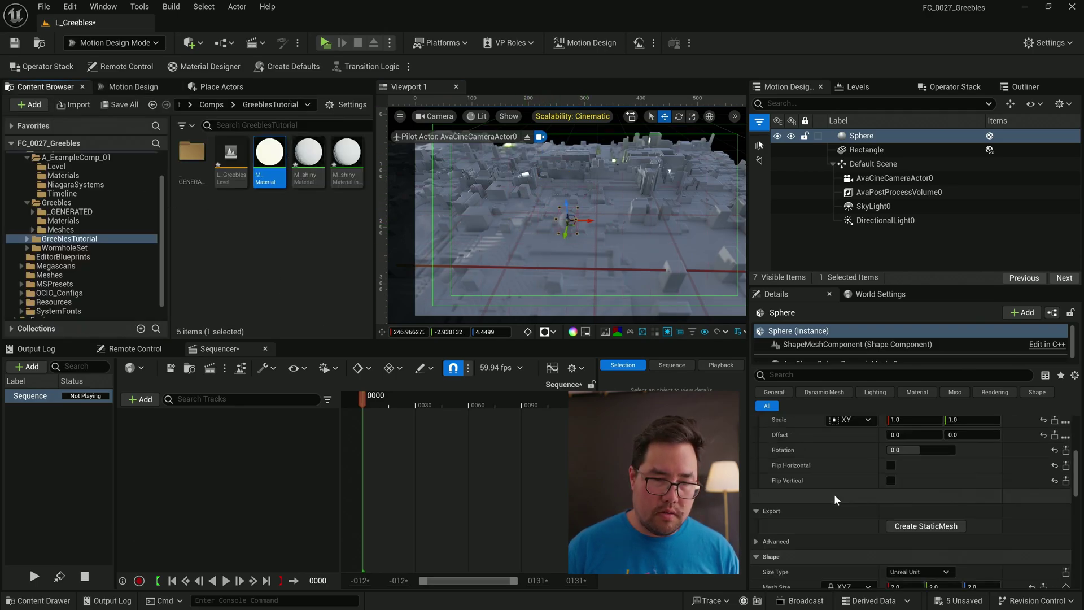
{"action": "scroll", "coordinate": [835, 493], "scroll_direction": "up", "scroll_amount": 1}
{"action": "scroll", "coordinate": [834, 494], "scroll_direction": "down", "scroll_amount": 1}
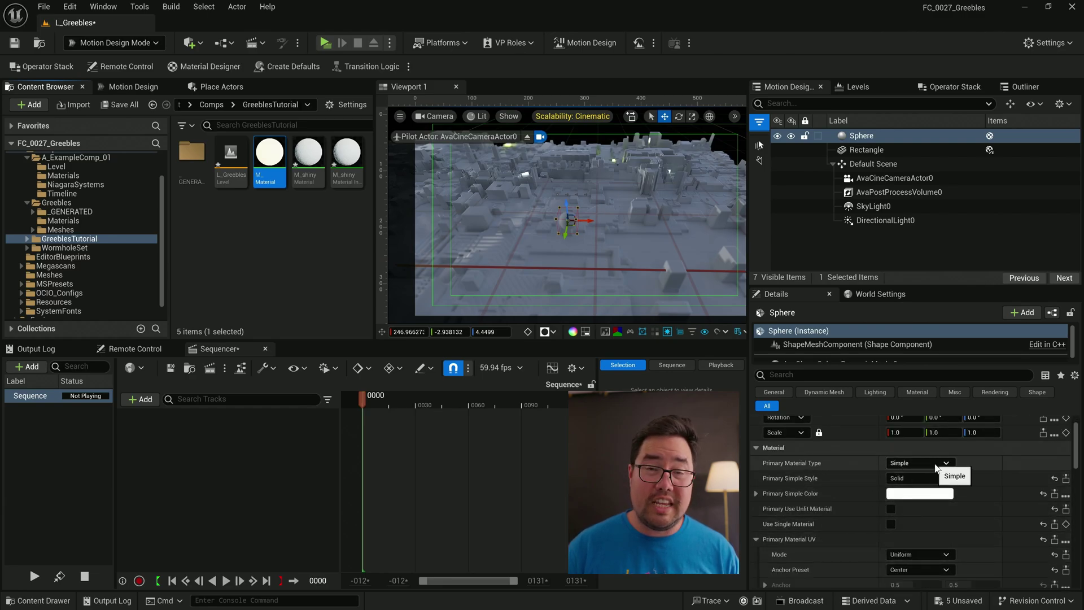
{"action": "left_click", "coordinate": [936, 468]}
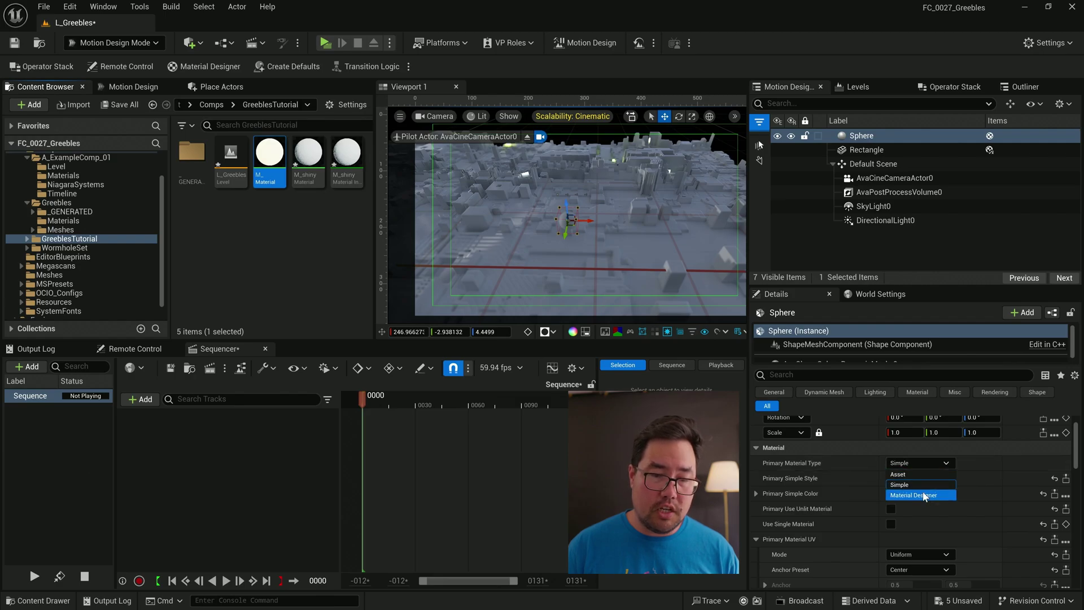
{"action": "left_click", "coordinate": [909, 472]}
Step: Create an instance of M_GlowingMaterial, assign it as the sphere's material, and lower the sphere
{"action": "right_click", "coordinate": [255, 164]}
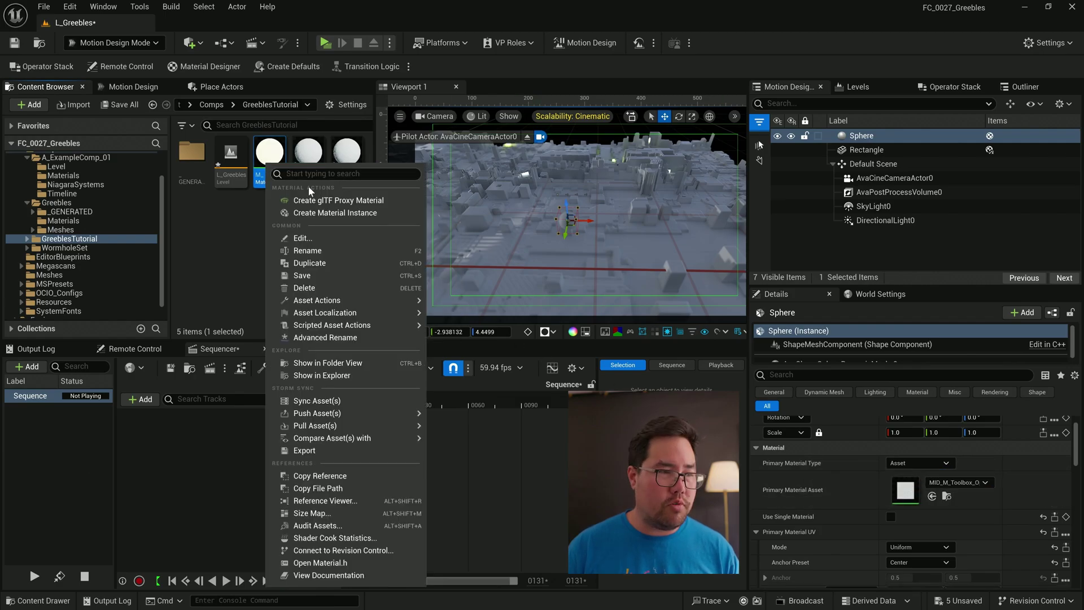
{"action": "left_click", "coordinate": [314, 212]}
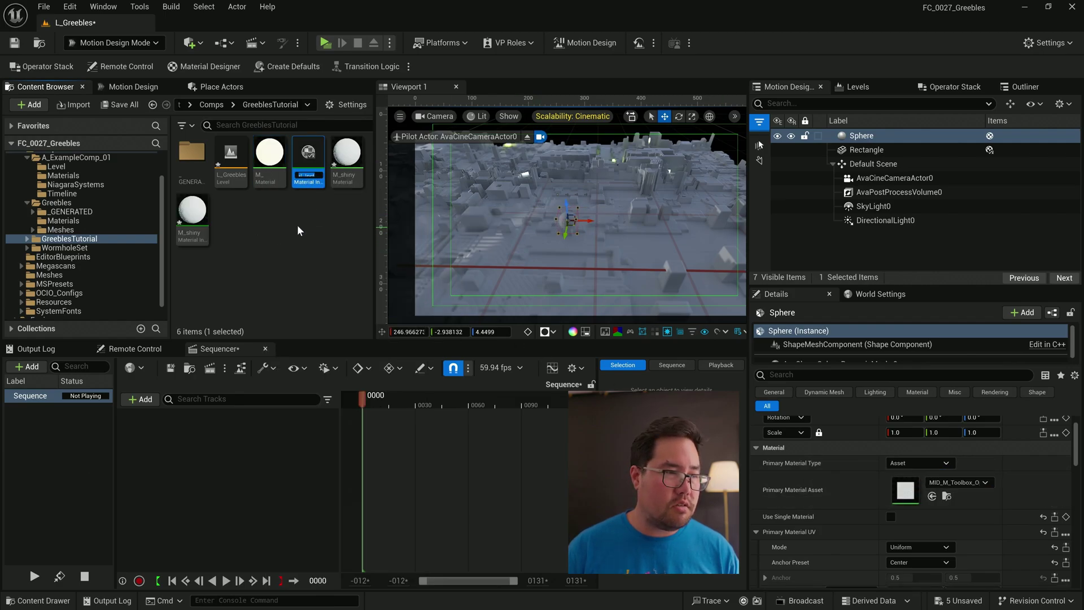
{"action": "key", "text": "End"}
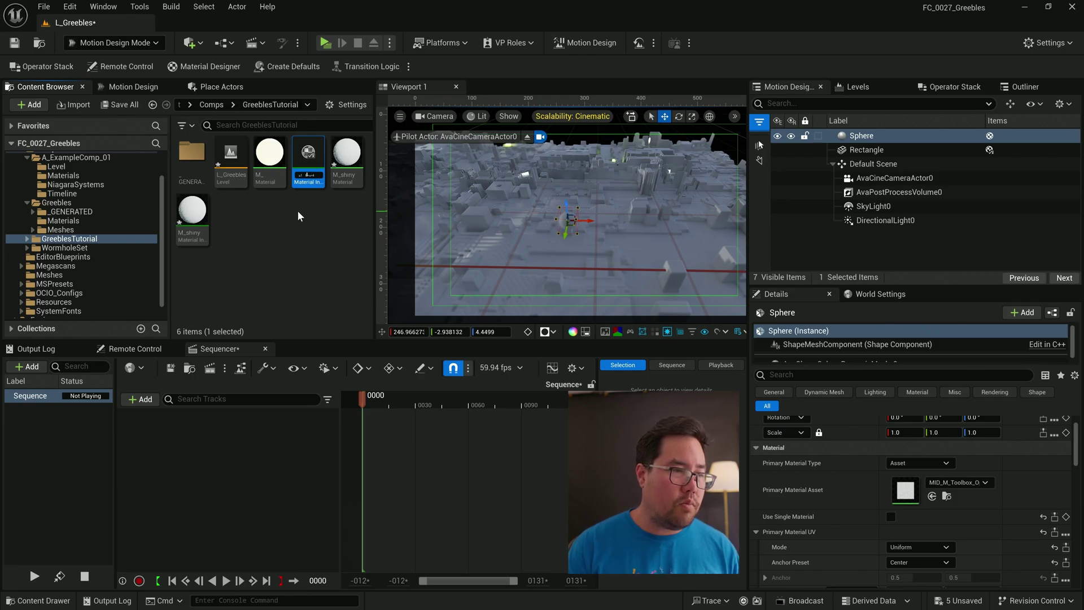
{"action": "key", "text": "Return"}
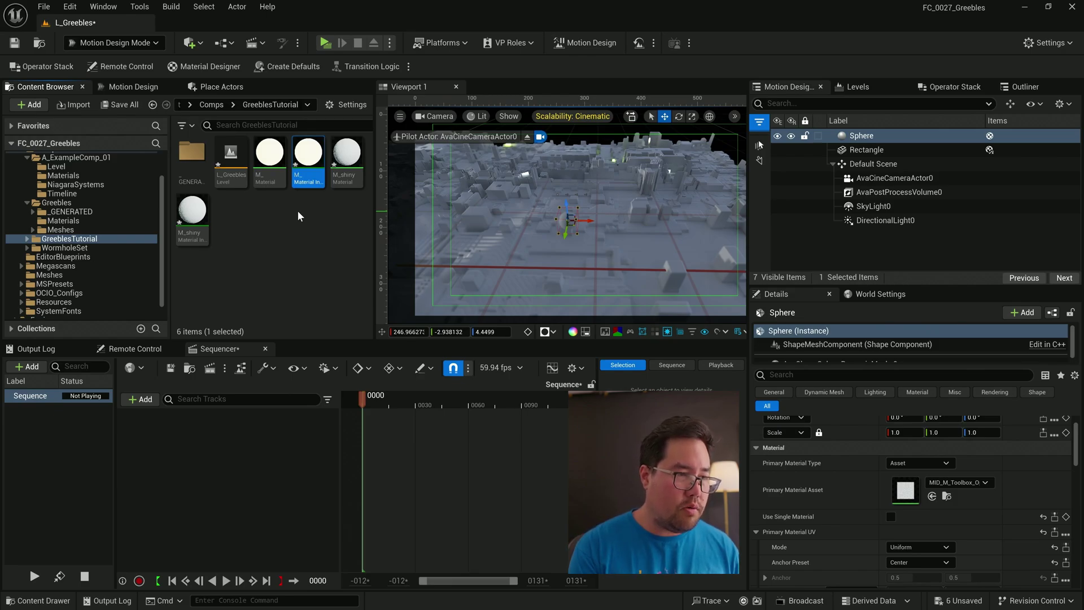
{"action": "left_click_drag", "start_coordinate": [308, 157], "coordinate": [916, 494]}
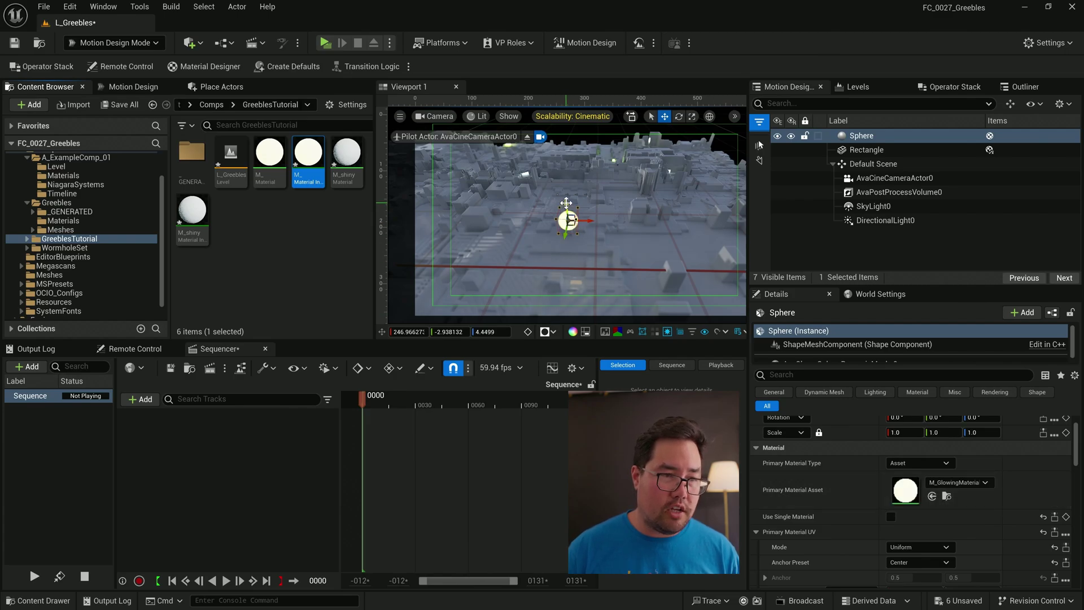
{"action": "left_click_drag", "start_coordinate": [566, 202], "coordinate": [571, 246]}
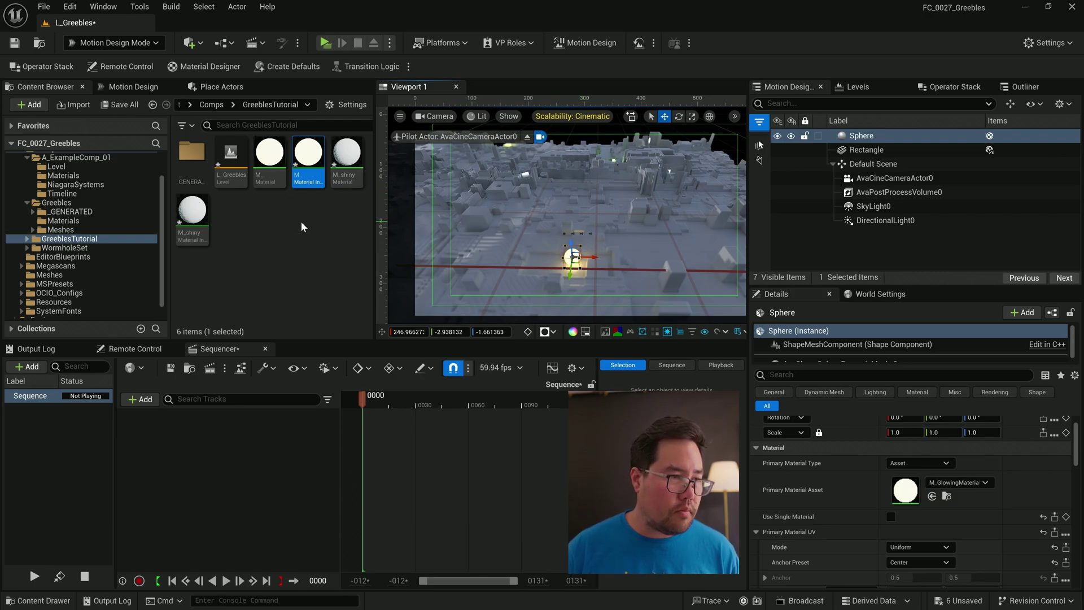
Step: Make two duplicates of the glowing material instance
{"action": "key", "text": "ctrl+d"}
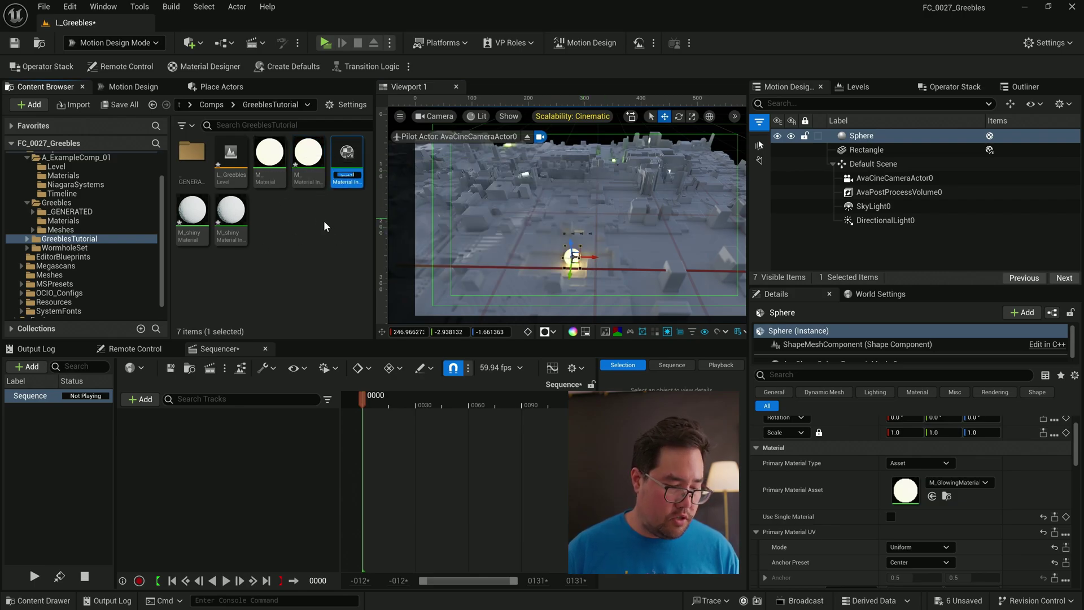
{"action": "left_click", "coordinate": [346, 161]}
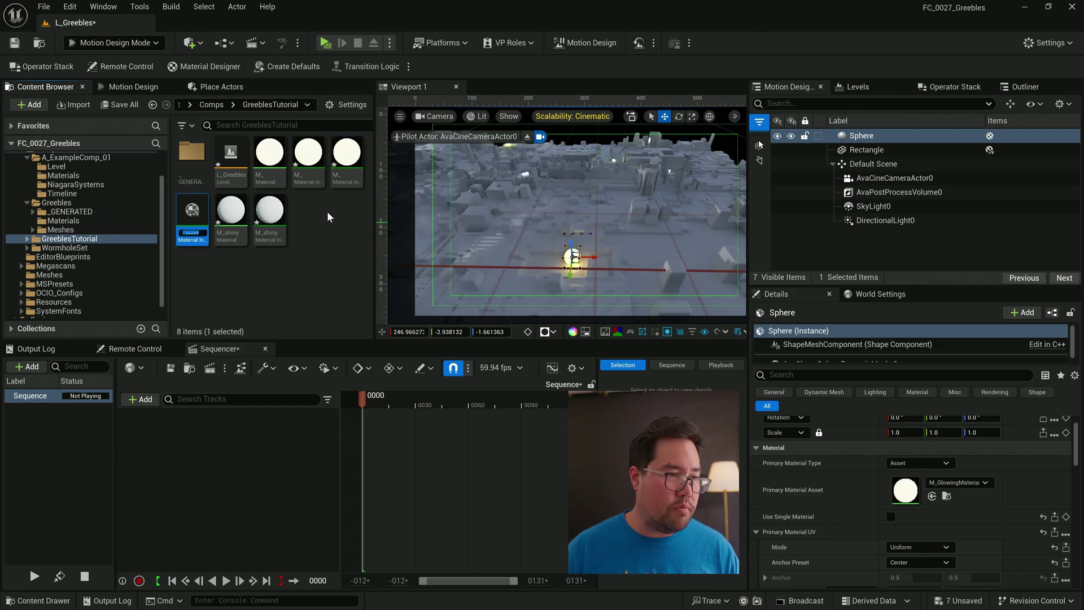
{"action": "key", "text": "ctrl+d"}
{"action": "key", "text": "Return"}
Step: Override the second copy's Base Color with a light blue and close its editor
{"action": "double_click", "coordinate": [316, 152]}
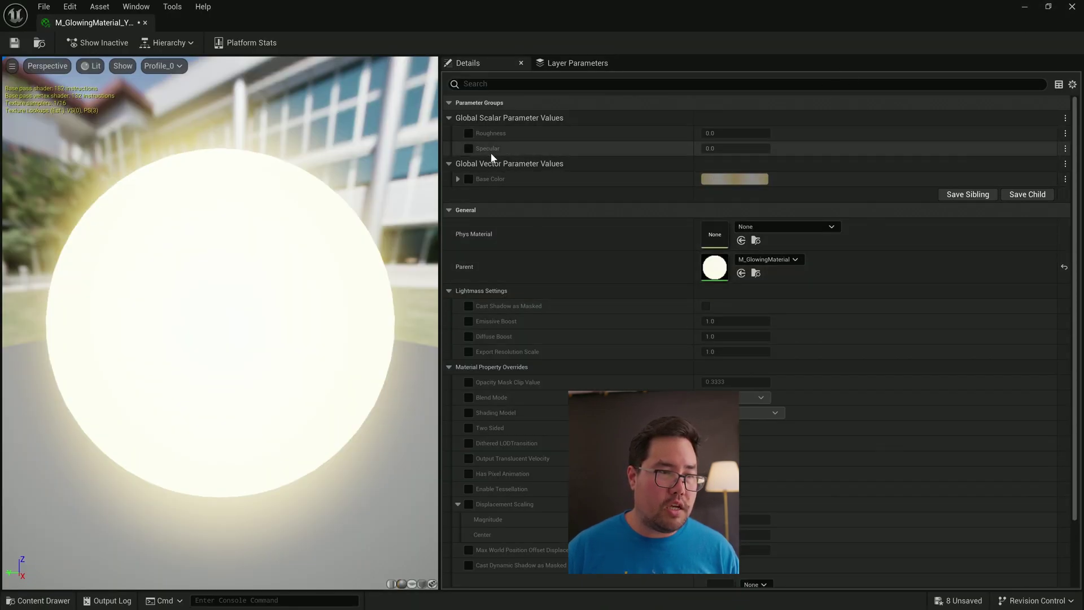
{"action": "left_click", "coordinate": [468, 179]}
{"action": "left_click", "coordinate": [734, 179]}
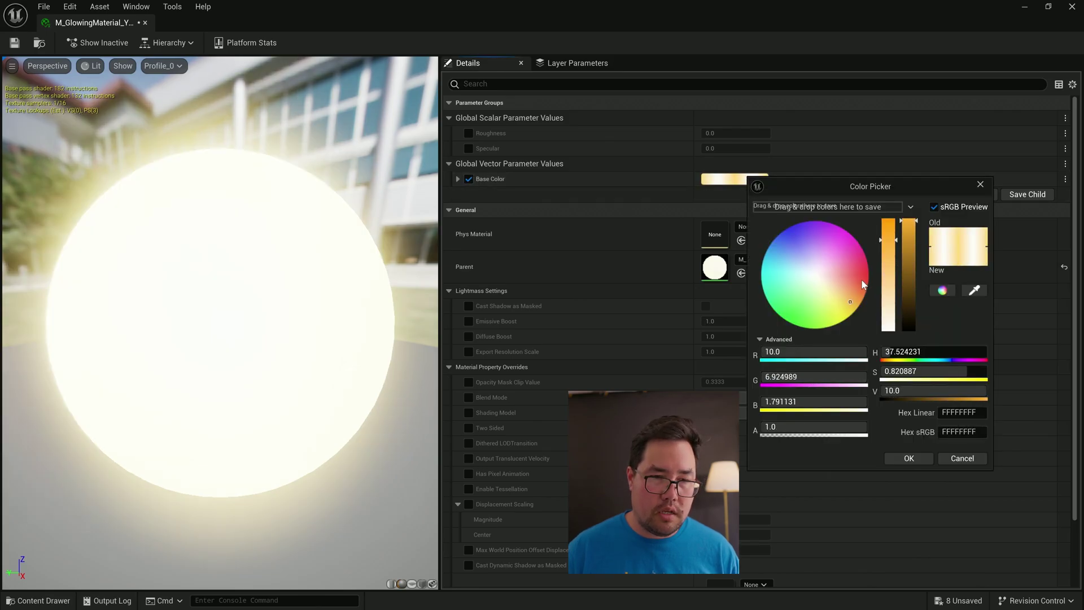
{"action": "left_click", "coordinate": [802, 266]}
{"action": "left_click_drag", "start_coordinate": [802, 266], "coordinate": [782, 262]}
{"action": "left_click", "coordinate": [906, 461]}
{"action": "left_click", "coordinate": [1072, 13]}
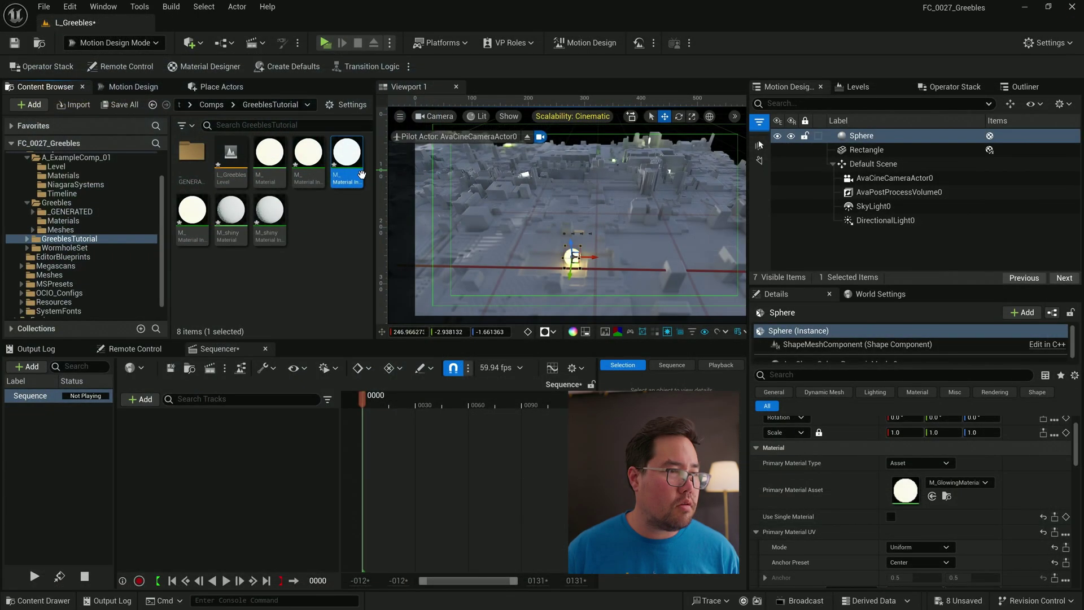
Step: In another material instance, enable the Base Color override and shift it to pink-magenta
{"action": "double_click", "coordinate": [195, 219]}
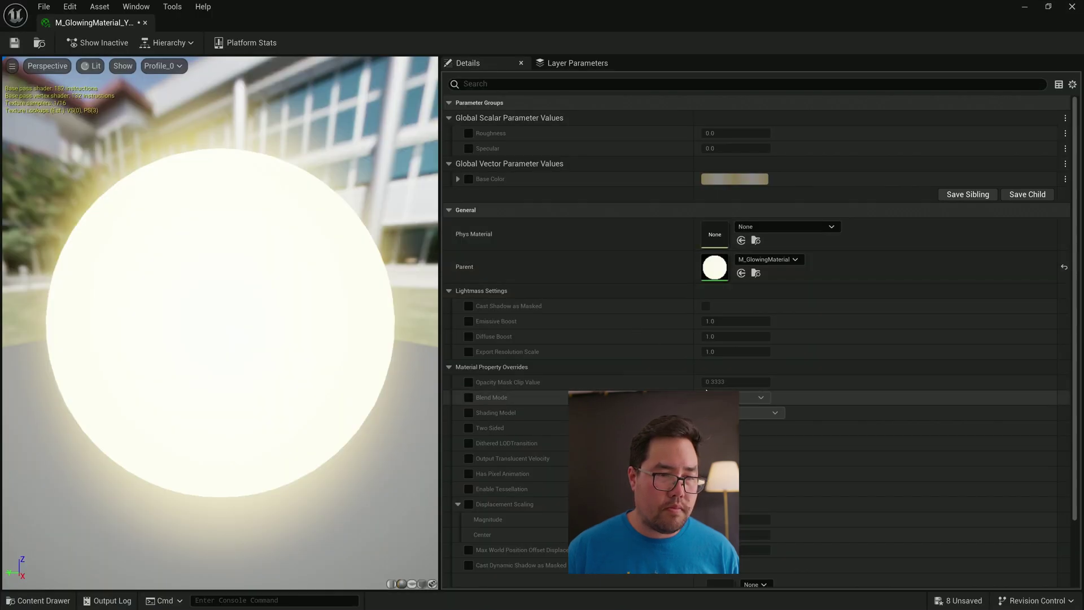
{"action": "left_click", "coordinate": [468, 178]}
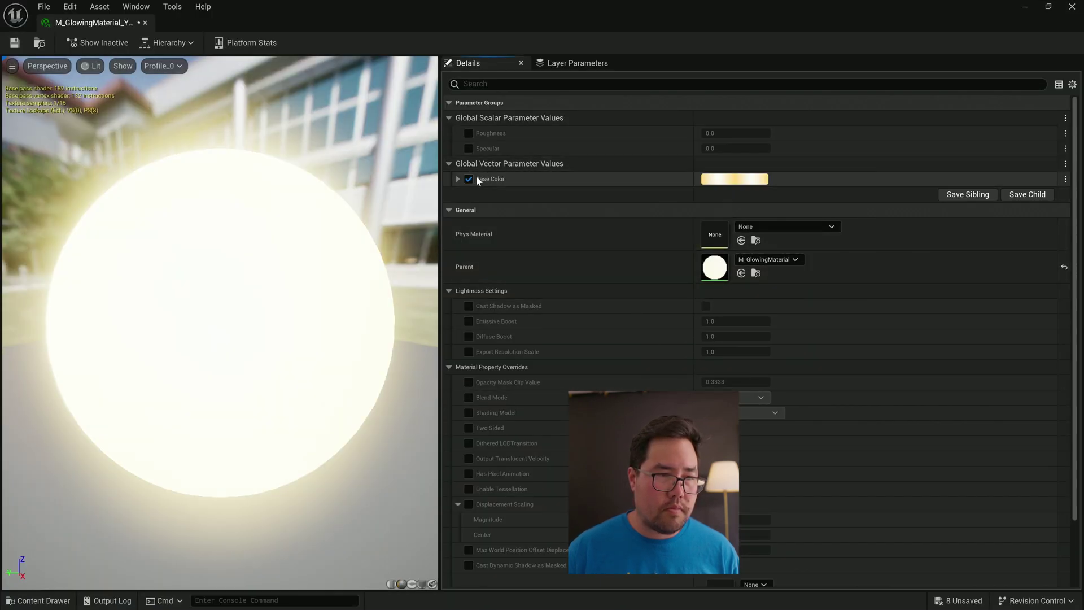
{"action": "left_click", "coordinate": [728, 179]}
{"action": "left_click_drag", "start_coordinate": [825, 288], "coordinate": [806, 260]}
Step: Confirm the pink colour, duplicate the sphere to the right, and give Sphere2 another glowing material instance
{"action": "left_click", "coordinate": [870, 463]}
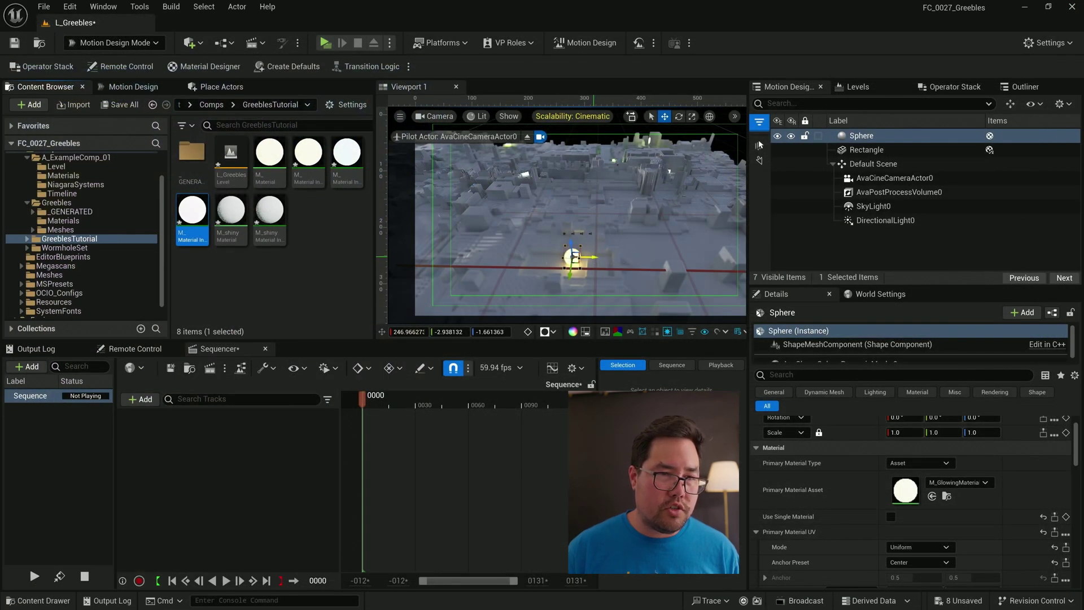
{"action": "left_click_drag", "start_coordinate": [574, 257], "coordinate": [658, 258], "text": "alt"}
{"action": "left_click", "coordinate": [613, 259]}
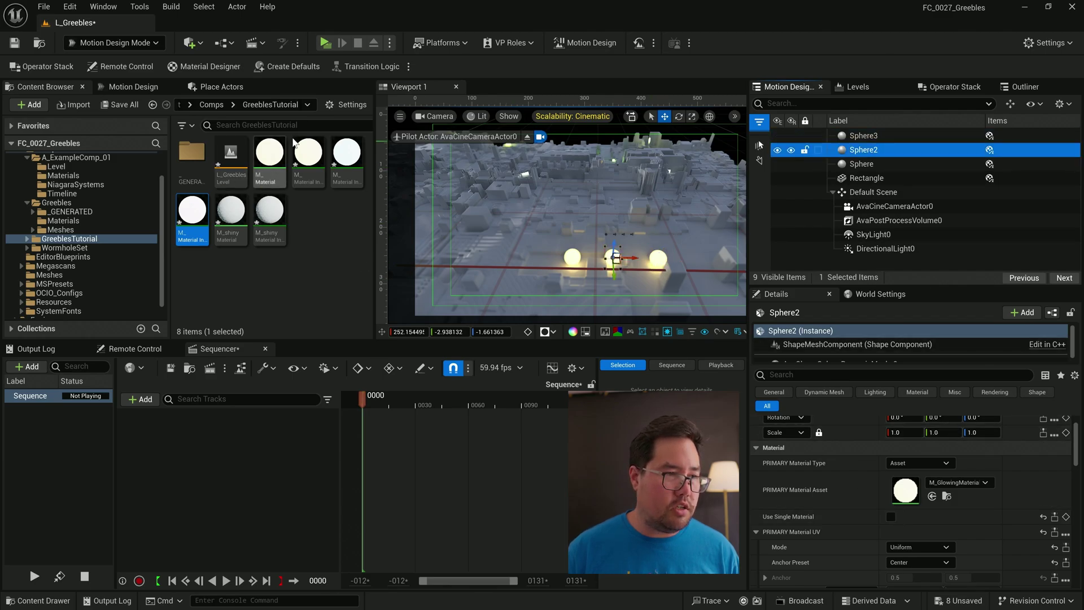
{"action": "left_click_drag", "start_coordinate": [347, 152], "coordinate": [905, 490]}
Step: Give Sphere3 a different glowing material, nudge it left, and save the L_Greebles level
{"action": "left_click", "coordinate": [859, 136]}
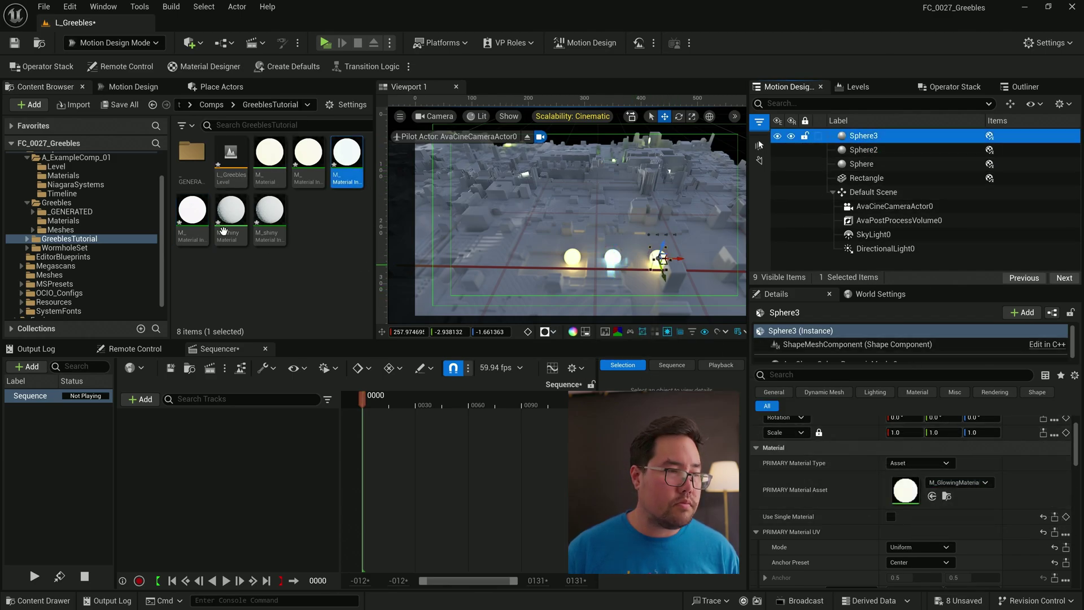
{"action": "left_click_drag", "start_coordinate": [207, 223], "coordinate": [908, 498]}
{"action": "left_click_drag", "start_coordinate": [681, 257], "coordinate": [671, 258]}
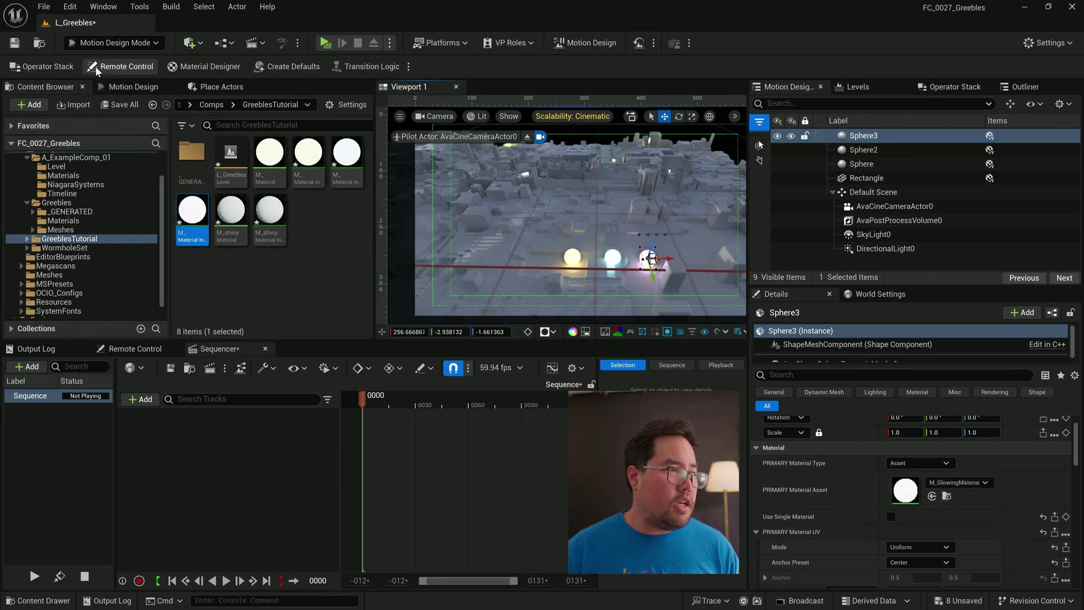
{"action": "left_click", "coordinate": [43, 7]}
{"action": "left_click", "coordinate": [99, 171]}
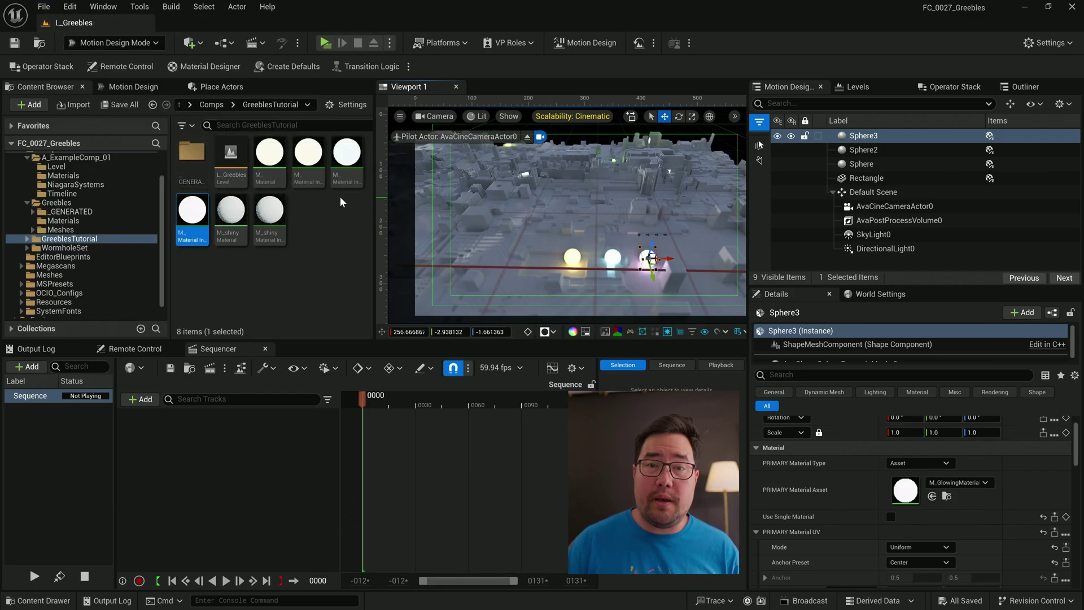
Step: Add a Cloner Actor from Motion Design and move it toward the greeble plane
{"action": "left_click", "coordinate": [135, 87]}
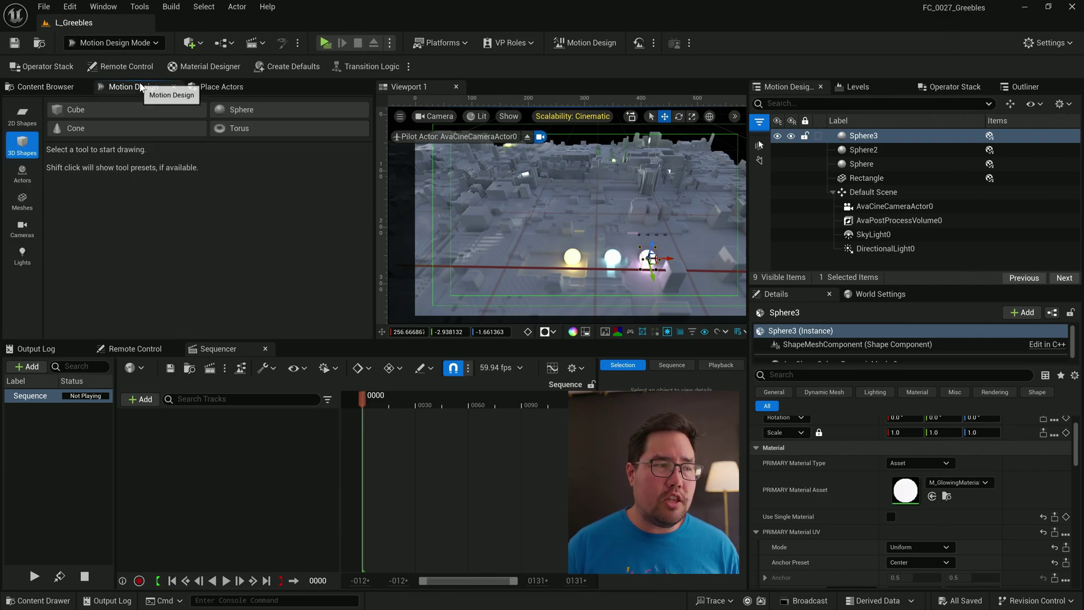
{"action": "left_click", "coordinate": [21, 174]}
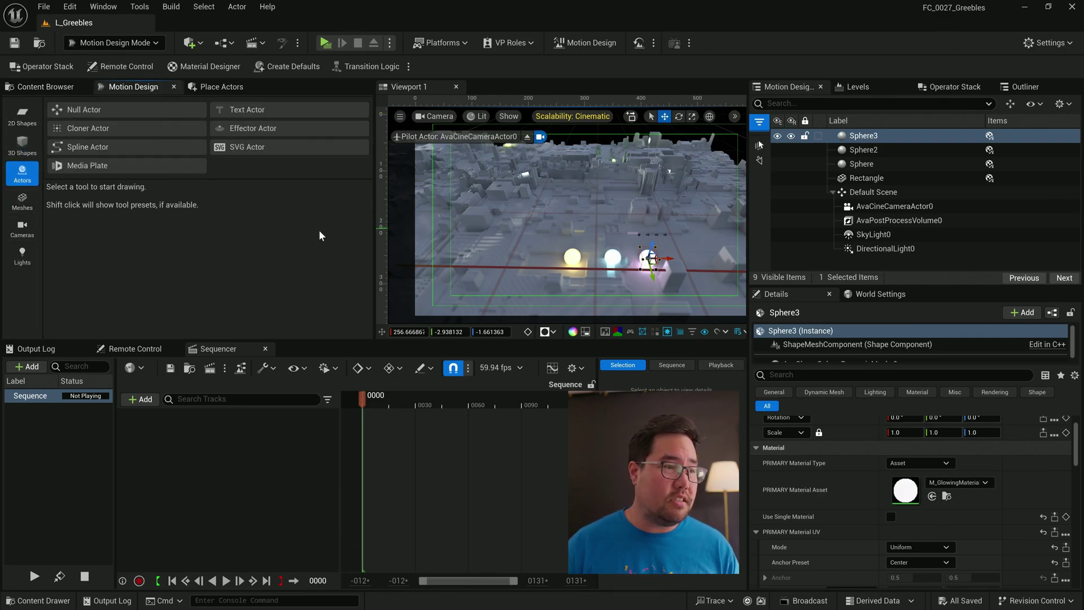
{"action": "left_click", "coordinate": [95, 129]}
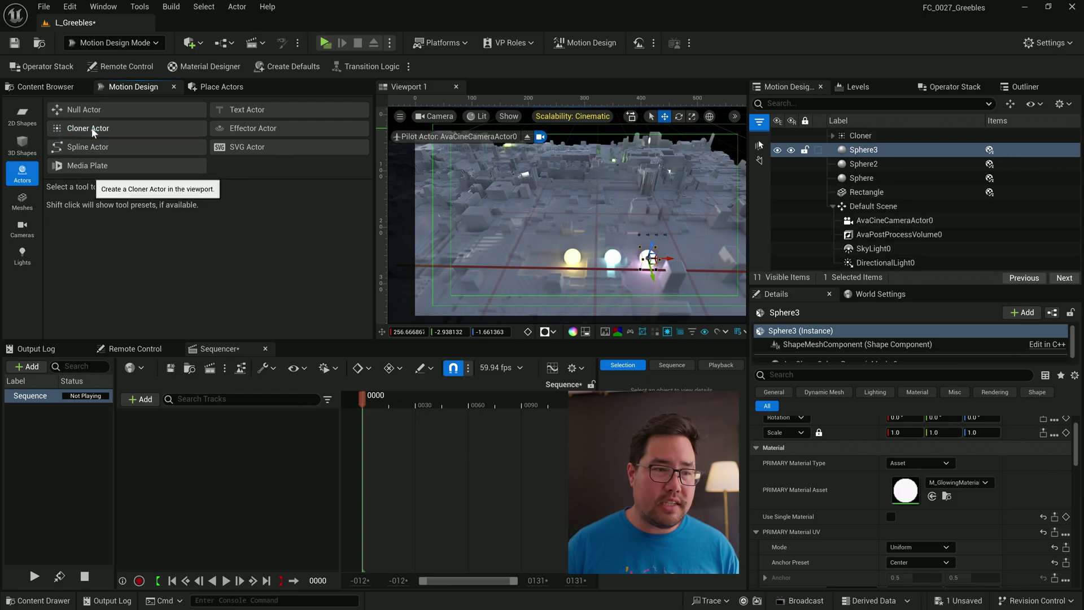
{"action": "left_click", "coordinate": [833, 136]}
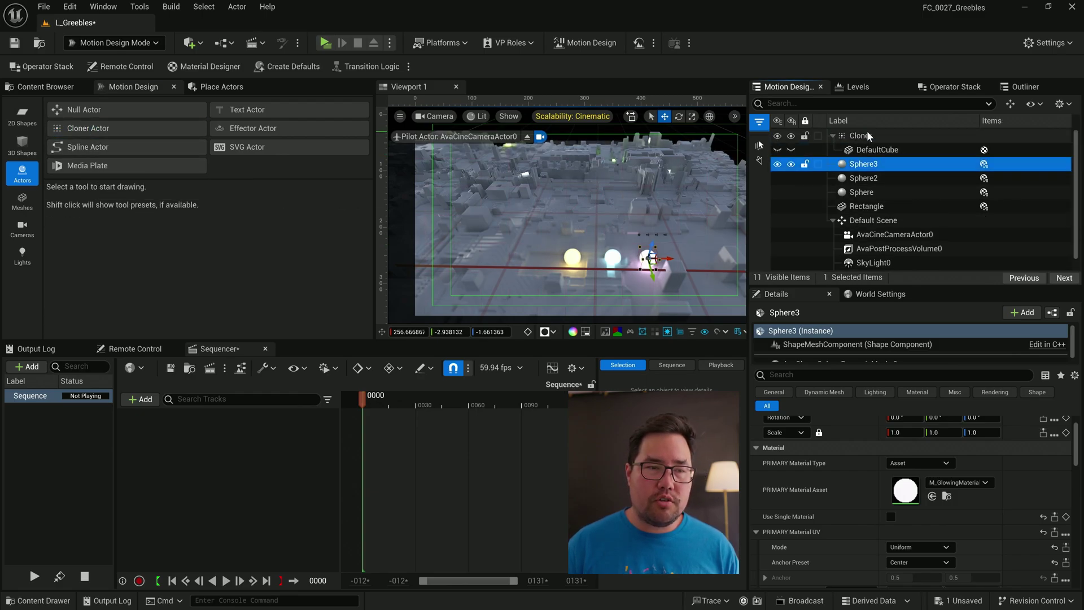
{"action": "left_click", "coordinate": [760, 145]}
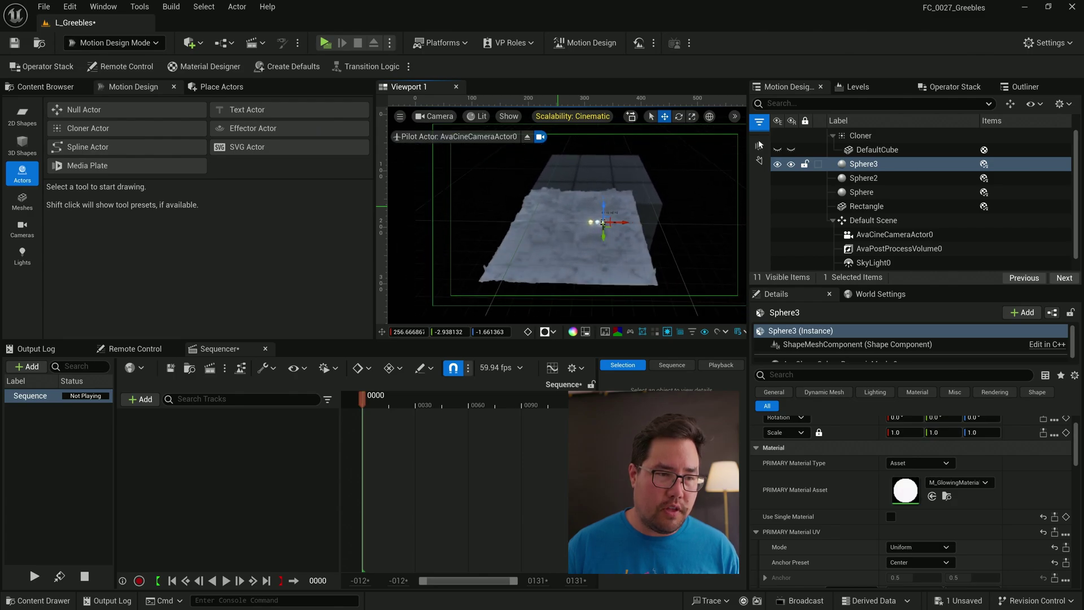
{"action": "left_click", "coordinate": [857, 138]}
{"action": "left_click", "coordinate": [759, 146]}
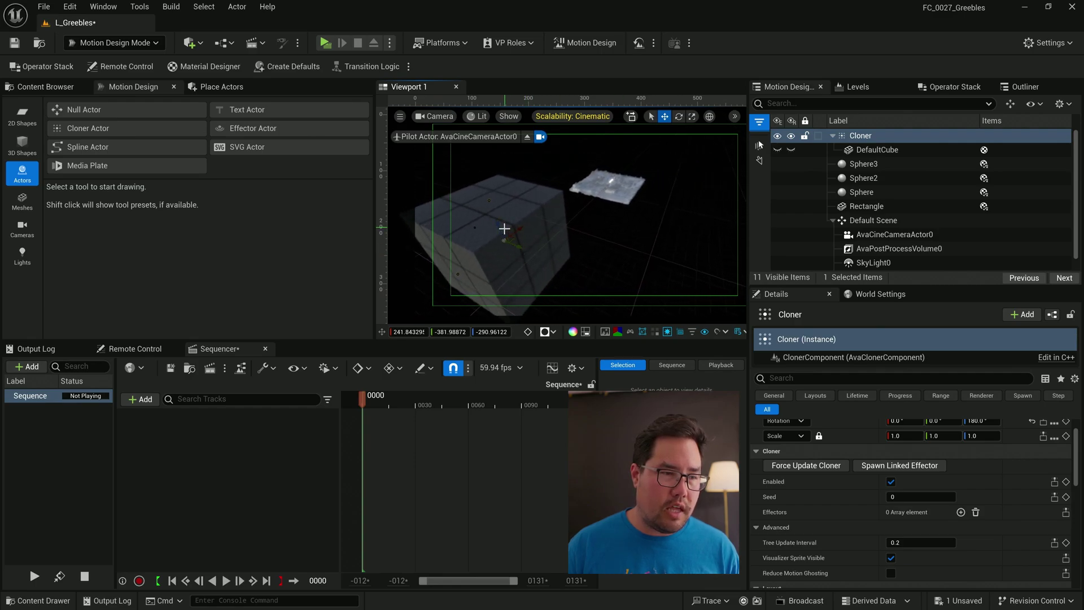
{"action": "left_click_drag", "start_coordinate": [504, 228], "coordinate": [559, 212]}
Step: Parent Sphere, Sphere2 and Sphere3 under the Cloner and delete its DefaultCube
{"action": "left_click", "coordinate": [862, 164]}
{"action": "left_click", "coordinate": [872, 189], "text": "shift"}
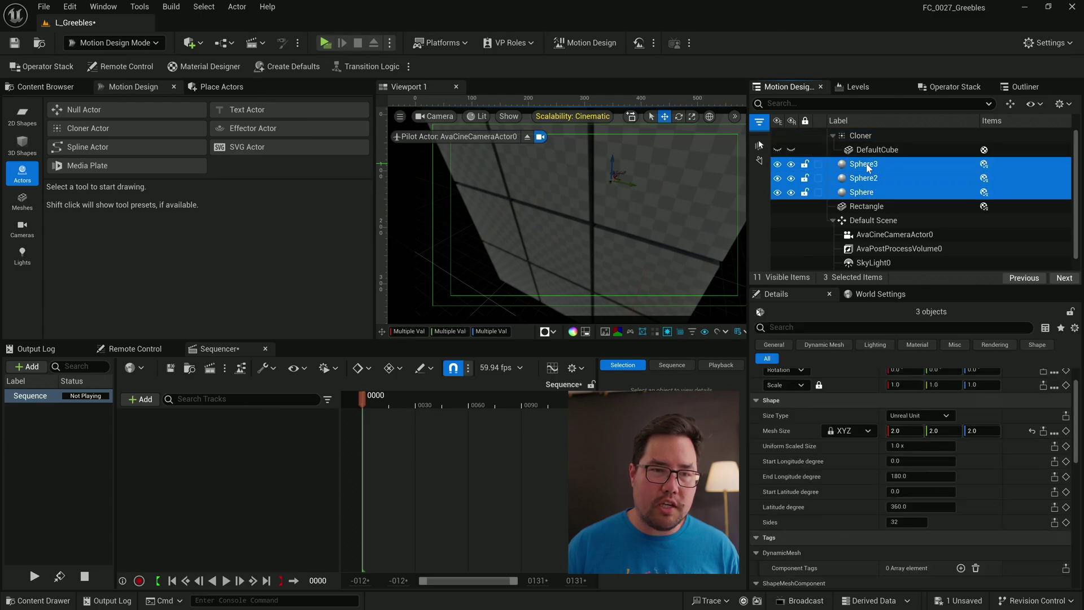
{"action": "left_click_drag", "start_coordinate": [869, 166], "coordinate": [866, 149]}
{"action": "left_click", "coordinate": [877, 192]}
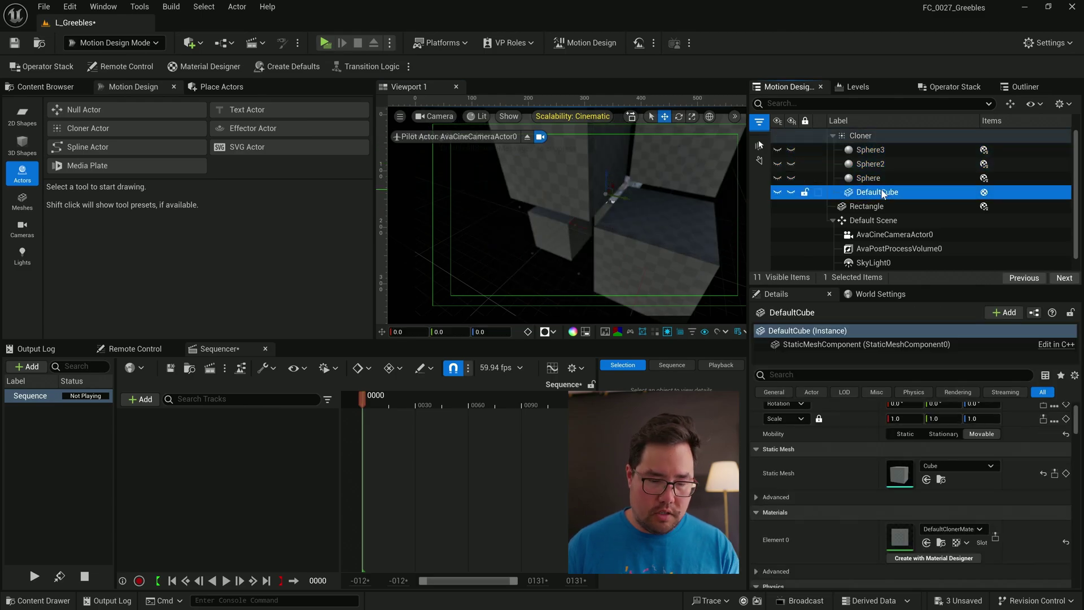
{"action": "key", "text": "Delete"}
{"action": "left_click", "coordinate": [586, 351]}
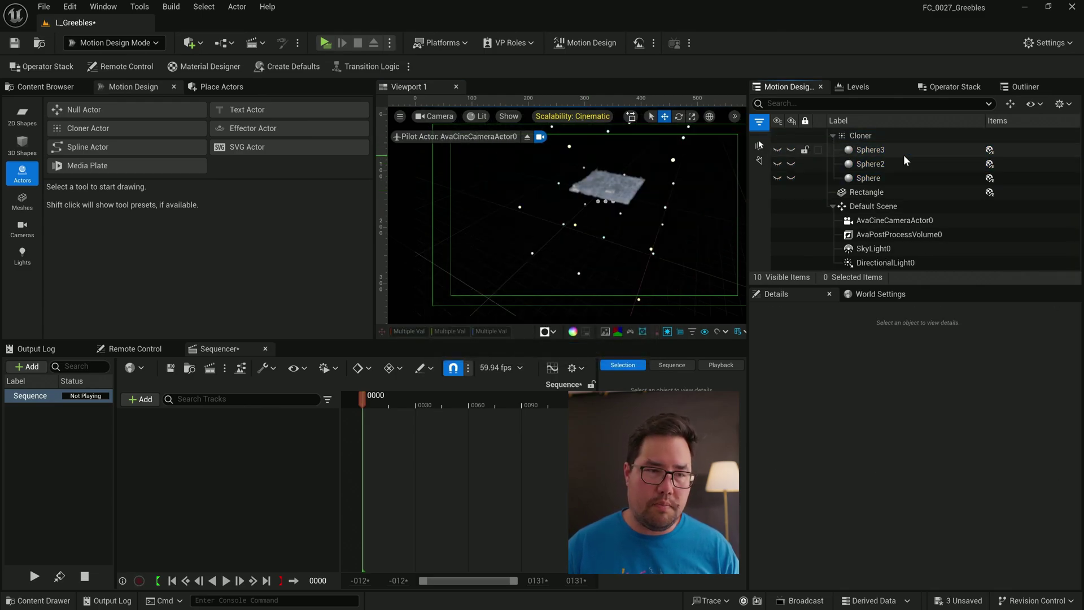
{"action": "left_click", "coordinate": [862, 136]}
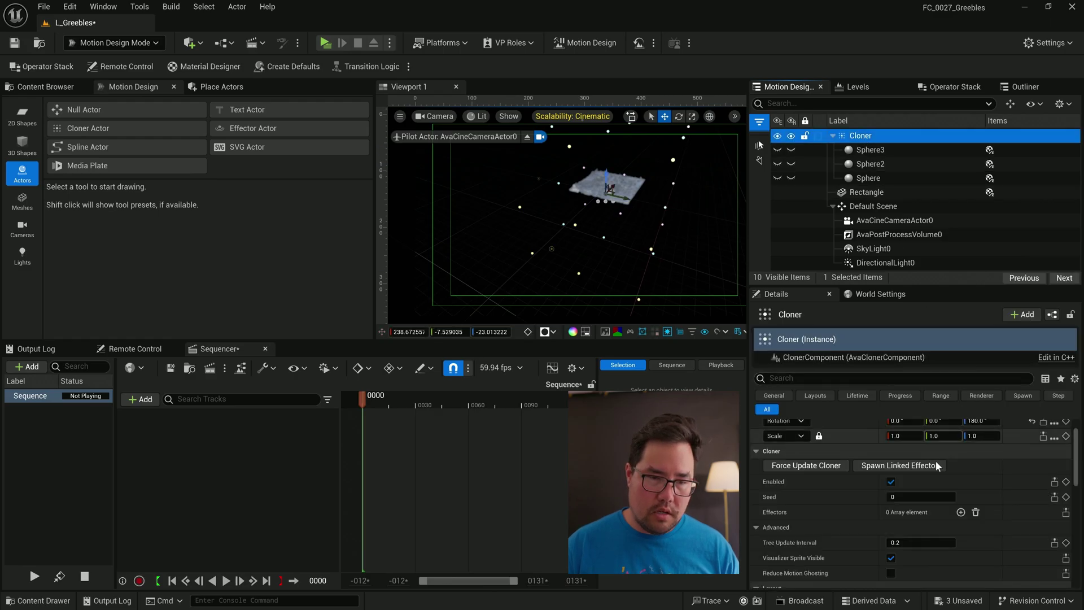
Step: Set the Cloner's spacing to 20 with Count Z 1, and raise it above the greeble plane
{"action": "scroll", "coordinate": [859, 496], "scroll_direction": "down", "scroll_amount": 5}
{"action": "scroll", "coordinate": [859, 491], "scroll_direction": "up", "scroll_amount": 1}
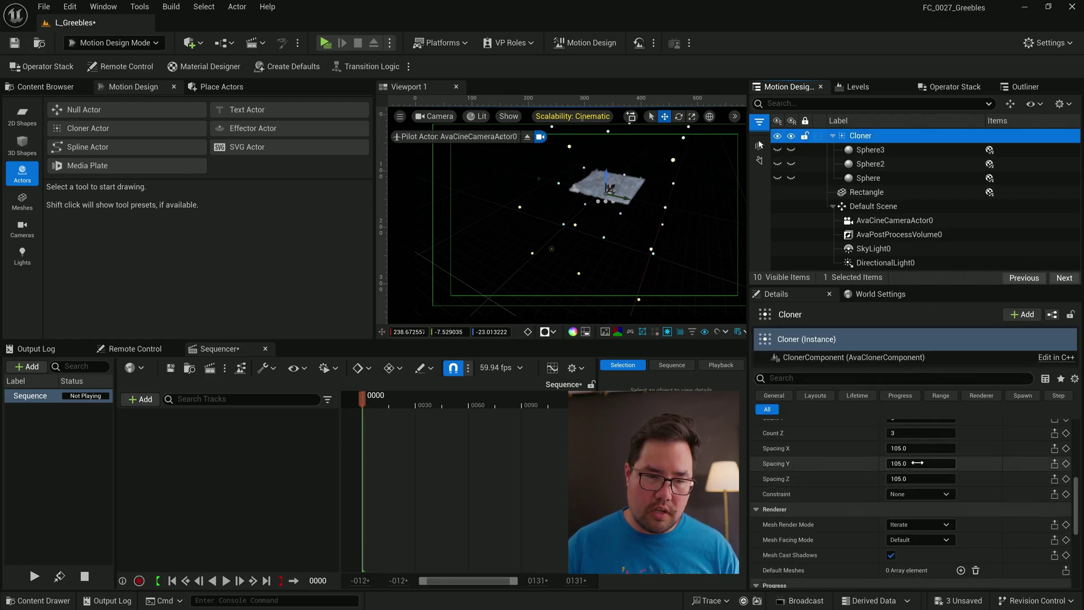
{"action": "left_click", "coordinate": [918, 449]}
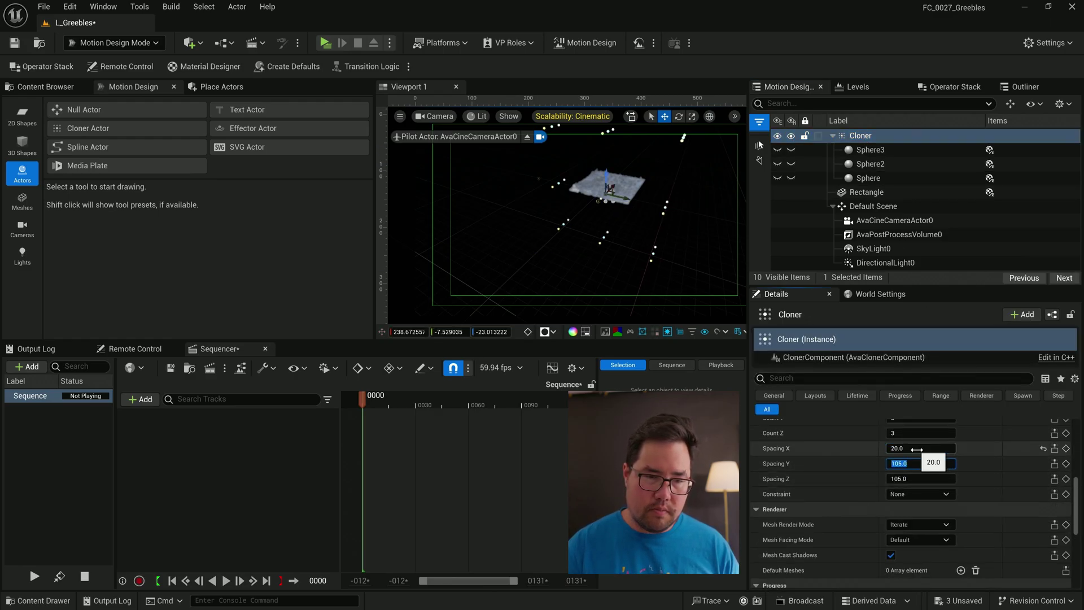
{"action": "scroll", "coordinate": [917, 463], "scroll_direction": "up", "scroll_amount": 2}
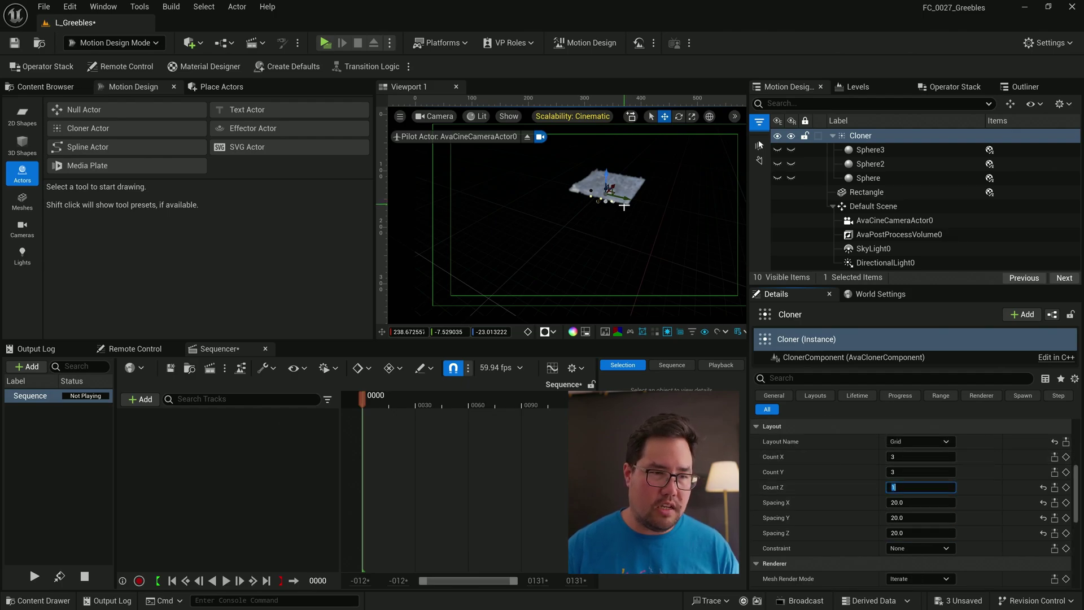
{"action": "right_click_drag", "start_coordinate": [609, 200], "coordinate": [609, 200]}
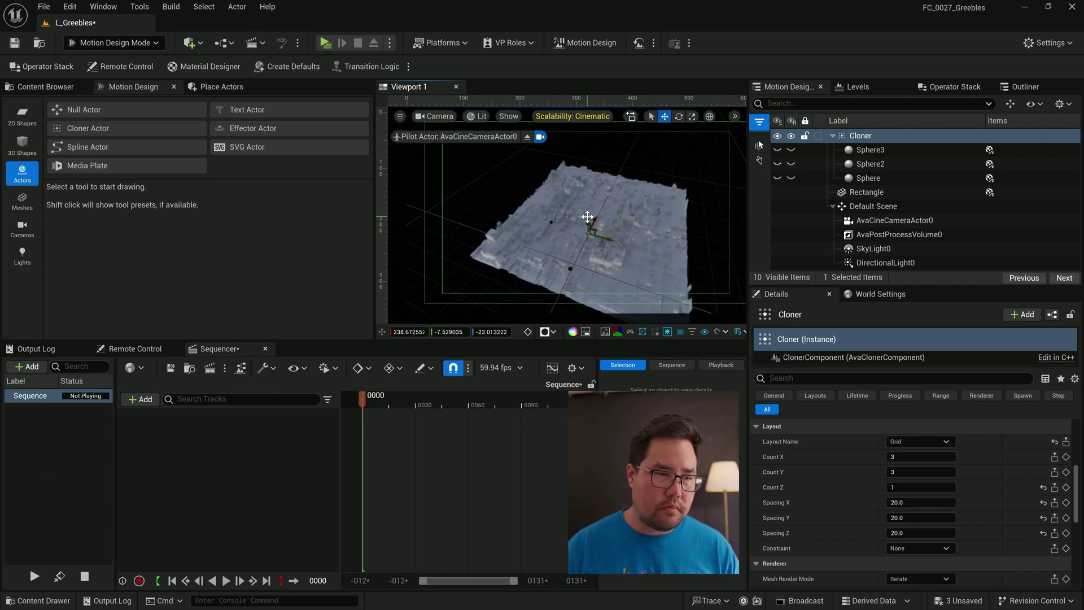
{"action": "left_click_drag", "start_coordinate": [586, 212], "coordinate": [588, 189]}
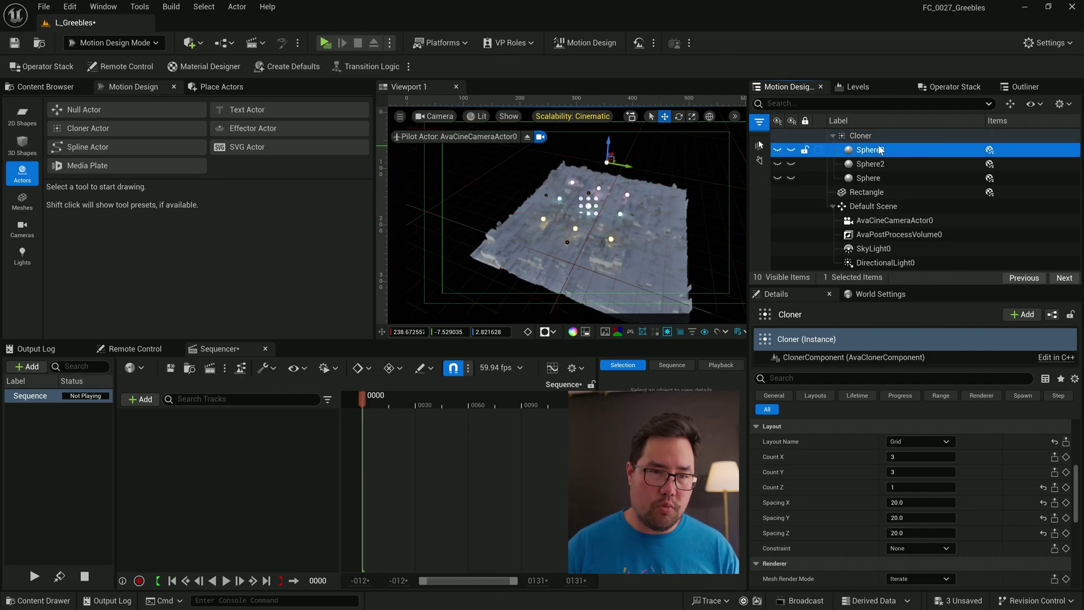
Step: Set the Cloner's Mesh Render Mode to Random, make the grid 12 by 12, and tighten X spacing
{"action": "left_click", "coordinate": [864, 136]}
{"action": "scroll", "coordinate": [847, 458], "scroll_direction": "down", "scroll_amount": 3}
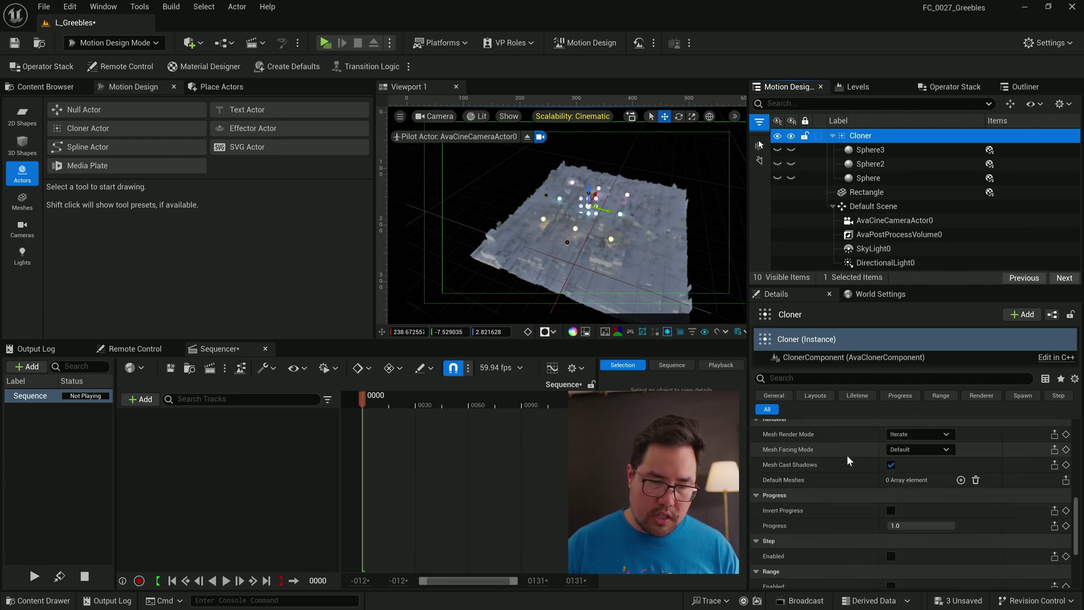
{"action": "scroll", "coordinate": [846, 458], "scroll_direction": "up", "scroll_amount": 1}
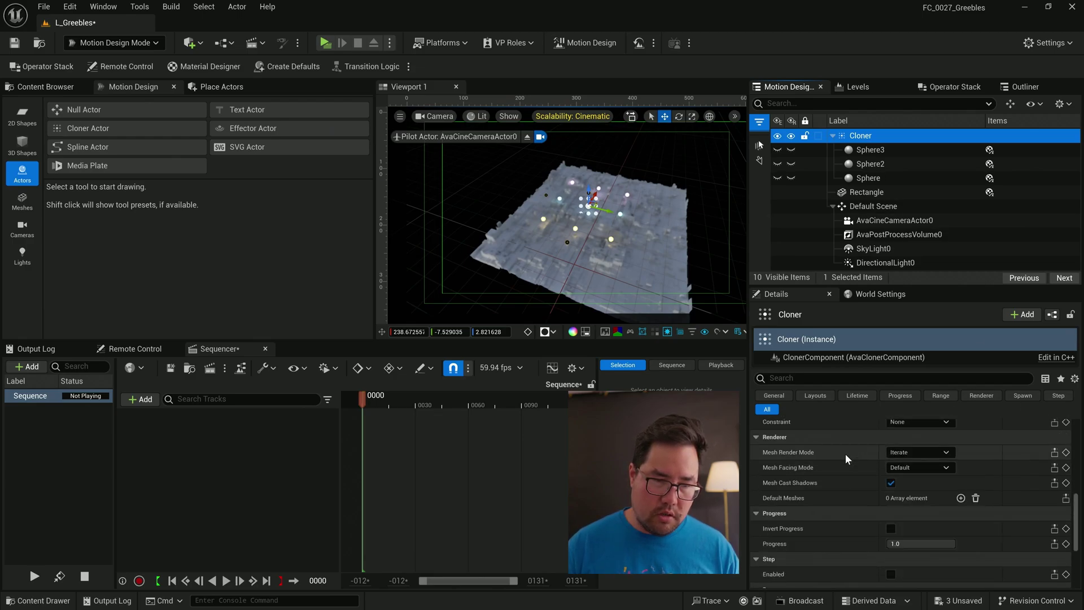
{"action": "left_click", "coordinate": [919, 453]}
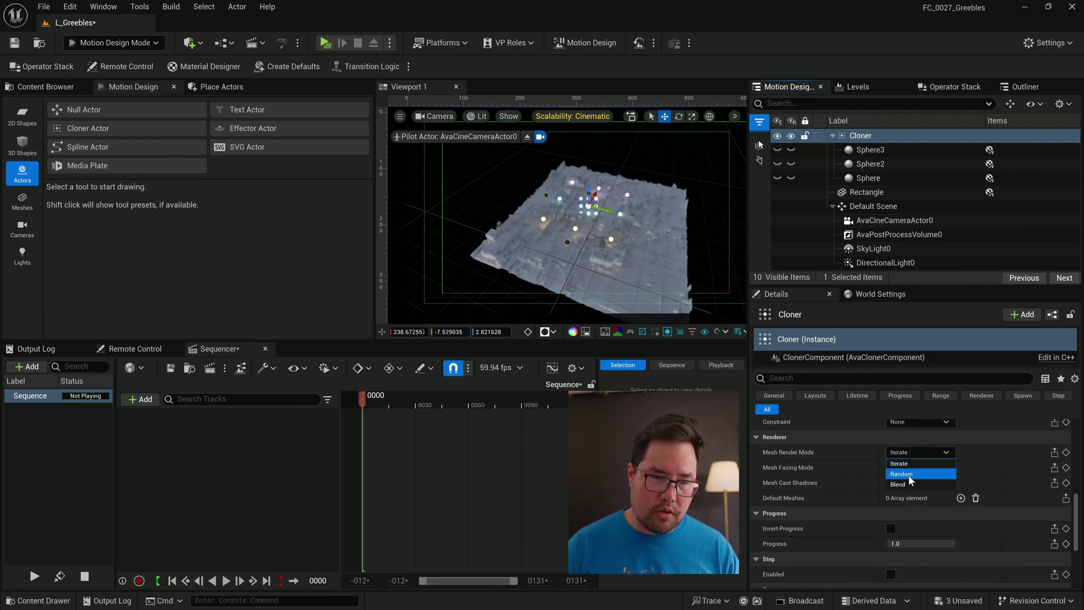
{"action": "left_click", "coordinate": [909, 476]}
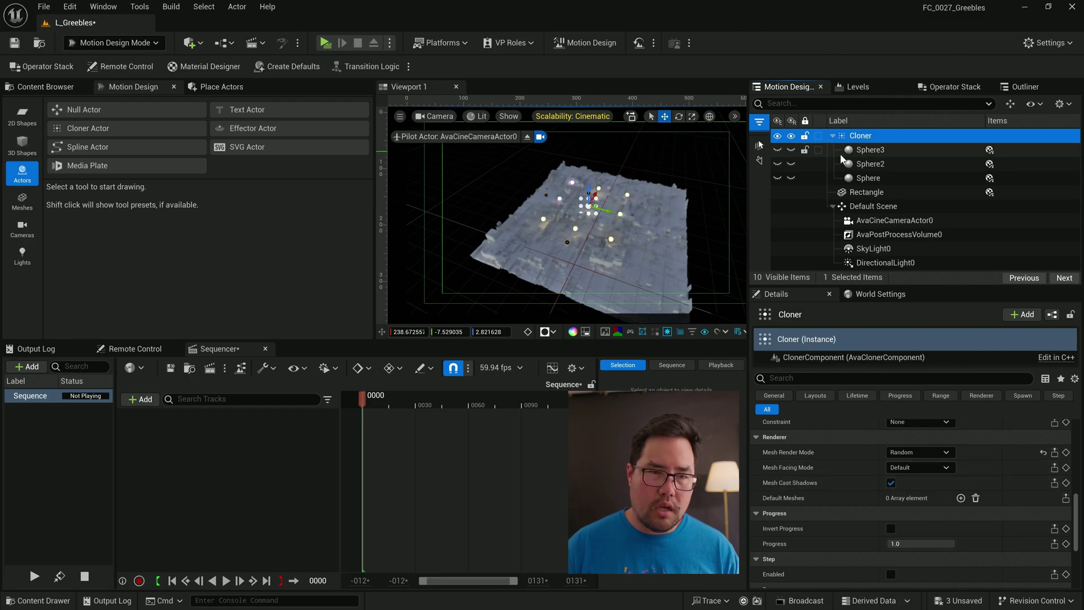
{"action": "scroll", "coordinate": [801, 478], "scroll_direction": "up", "scroll_amount": 6}
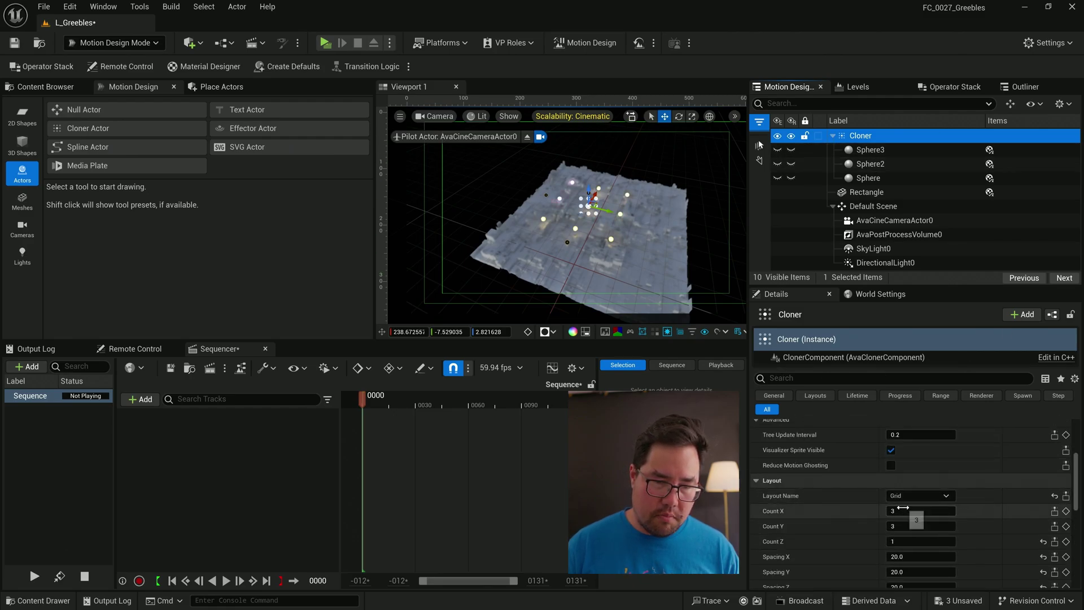
{"action": "left_click", "coordinate": [902, 508]}
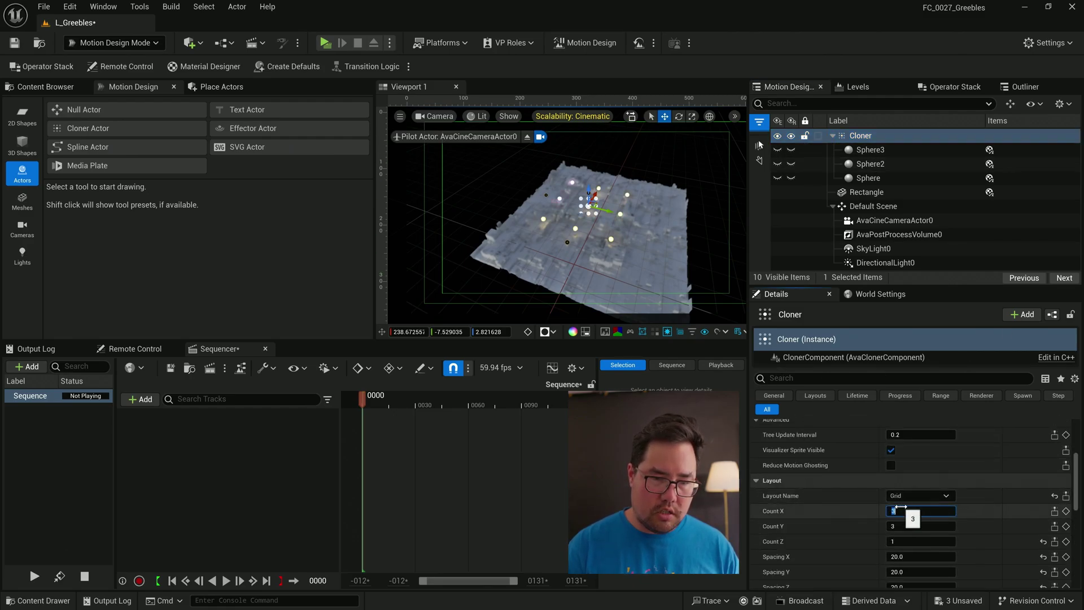
{"action": "key", "text": "Tab"}
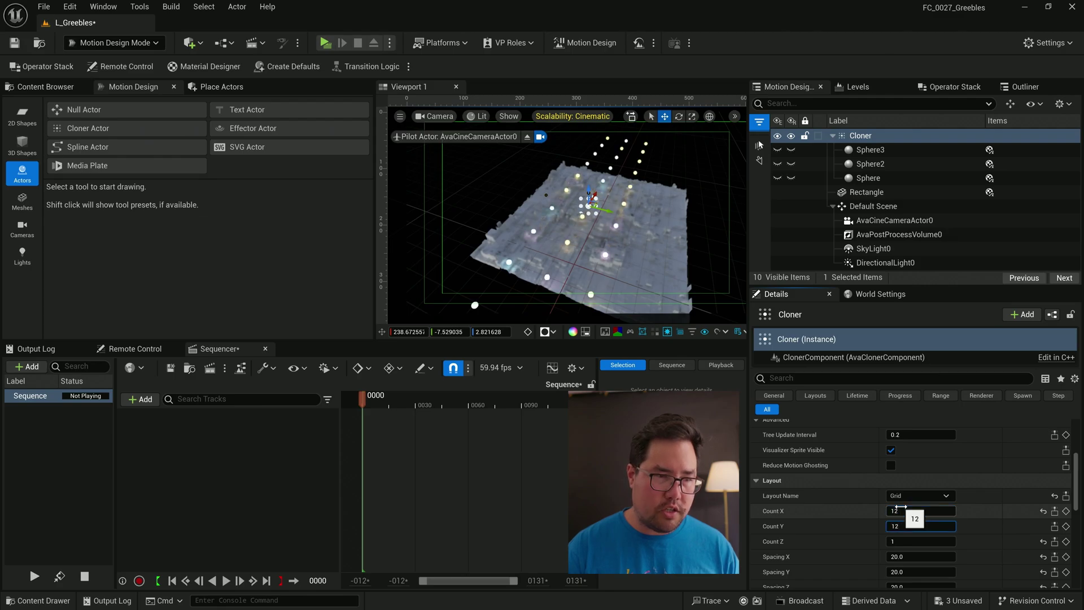
{"action": "key", "text": "Return"}
{"action": "scroll", "coordinate": [915, 505], "scroll_direction": "down", "scroll_amount": 2}
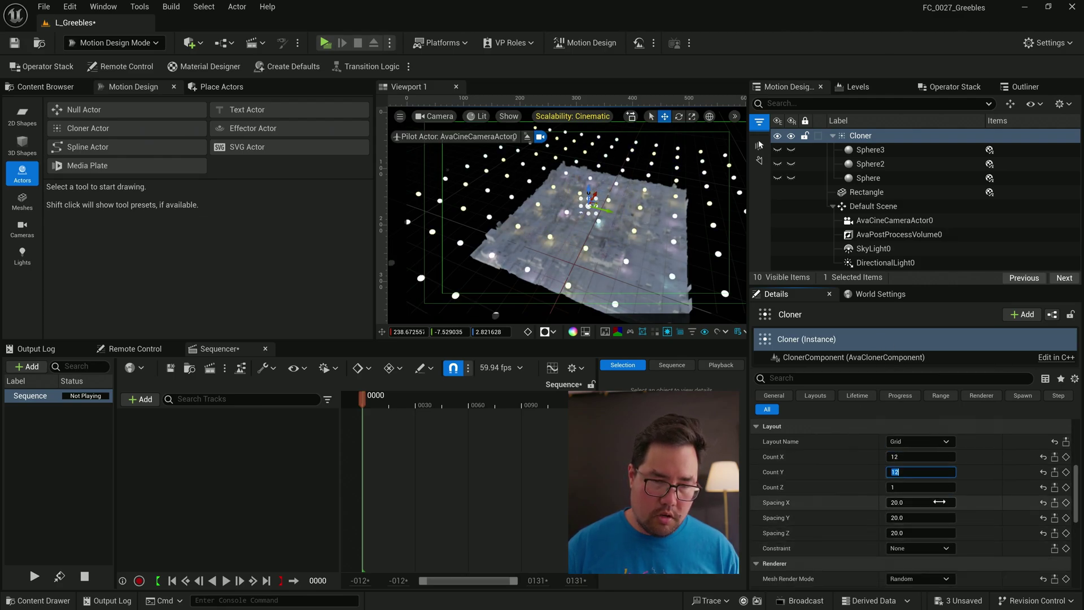
{"action": "mouse_move", "coordinate": [938, 502]}
{"action": "left_mouse_down"}
{"action": "mouse_move", "coordinate": [900, 502]}
{"action": "mouse_move", "coordinate": [938, 516]}
{"action": "mouse_move", "coordinate": [912, 516]}
{"action": "mouse_move", "coordinate": [938, 517]}
{"action": "left_mouse_up"}
Step: Set all three spheres' mesh size to 1.0 and lower the Cloner grid toward the plane
{"action": "left_click", "coordinate": [874, 151]}
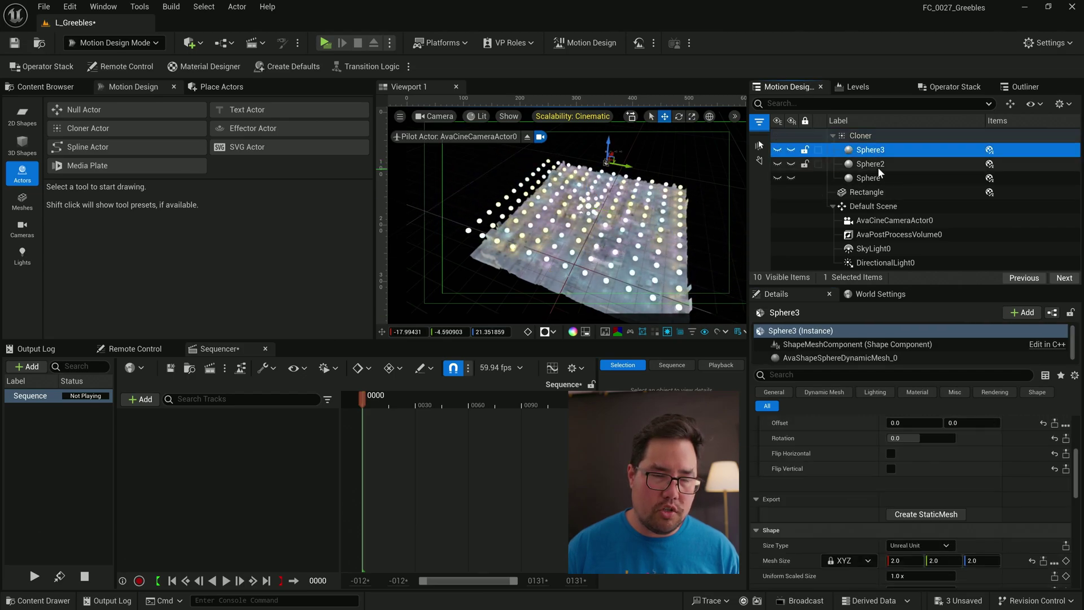
{"action": "left_click", "coordinate": [876, 175], "text": "shift"}
{"action": "scroll", "coordinate": [855, 456], "scroll_direction": "up", "scroll_amount": 5}
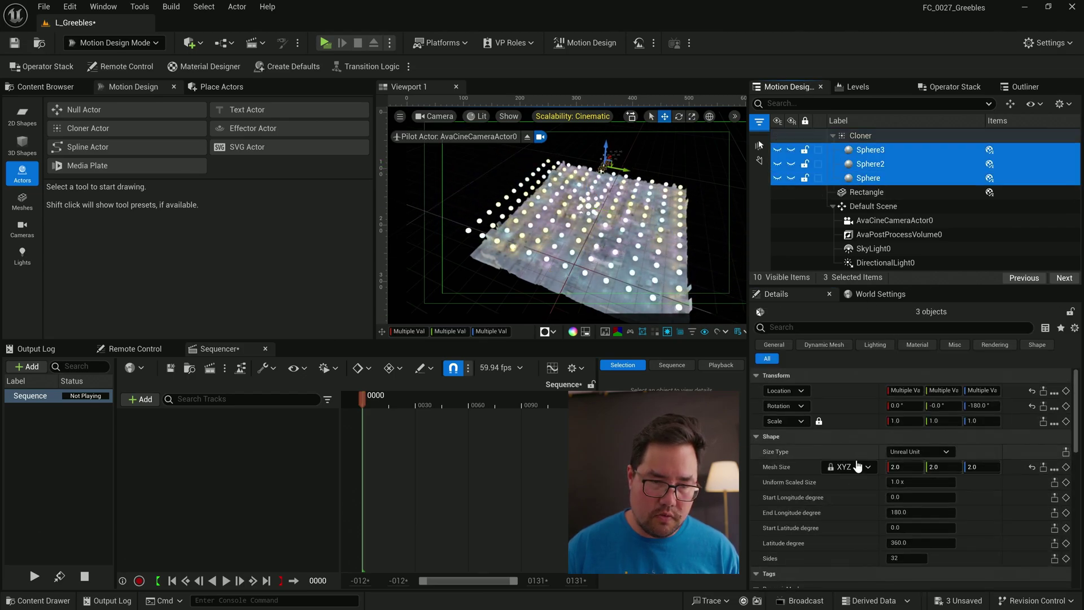
{"action": "left_click", "coordinate": [912, 467]}
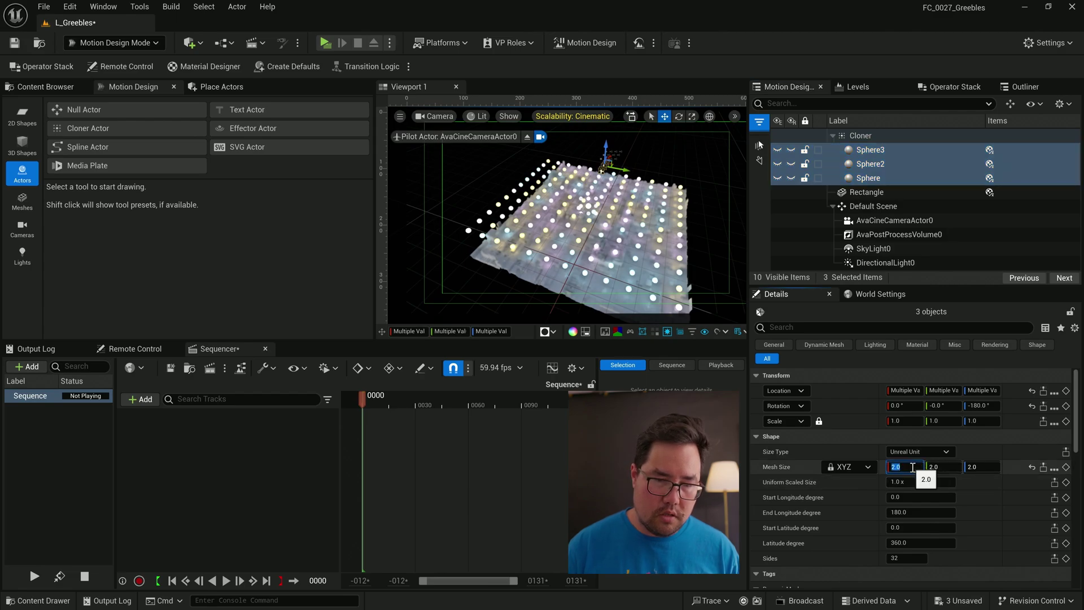
{"action": "type", "text": "1"}
{"action": "key", "text": "Return"}
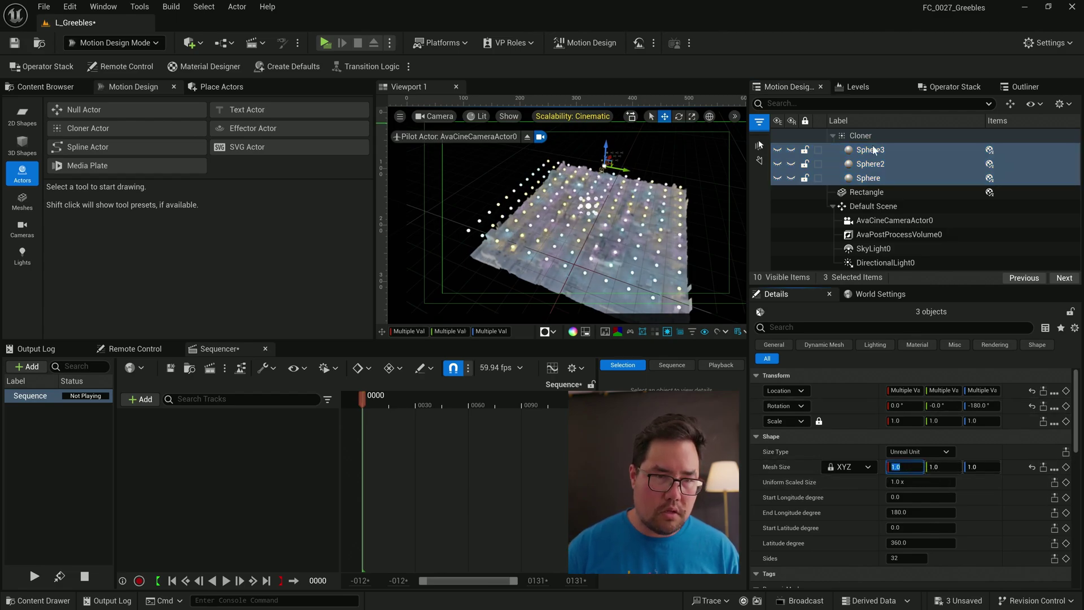
{"action": "left_click", "coordinate": [859, 136]}
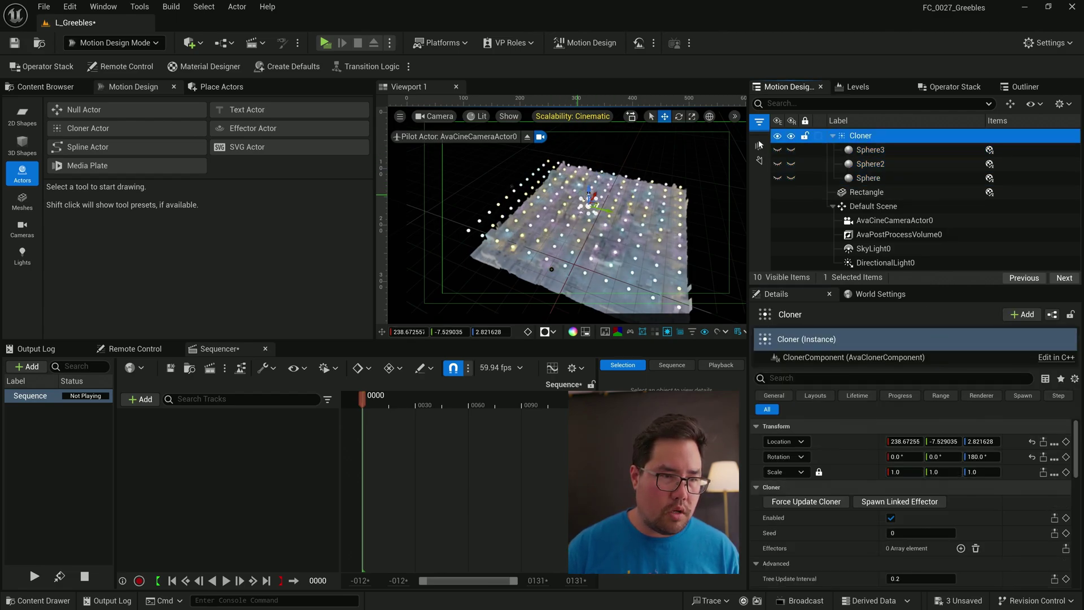
{"action": "left_click_drag", "start_coordinate": [587, 193], "coordinate": [622, 219]}
Step: Enable random Range offsets for the Cloner's clones
{"action": "scroll", "coordinate": [843, 554], "scroll_direction": "down", "scroll_amount": 5}
{"action": "scroll", "coordinate": [843, 554], "scroll_direction": "down", "scroll_amount": 8}
{"action": "scroll", "coordinate": [843, 515], "scroll_direction": "down", "scroll_amount": 4}
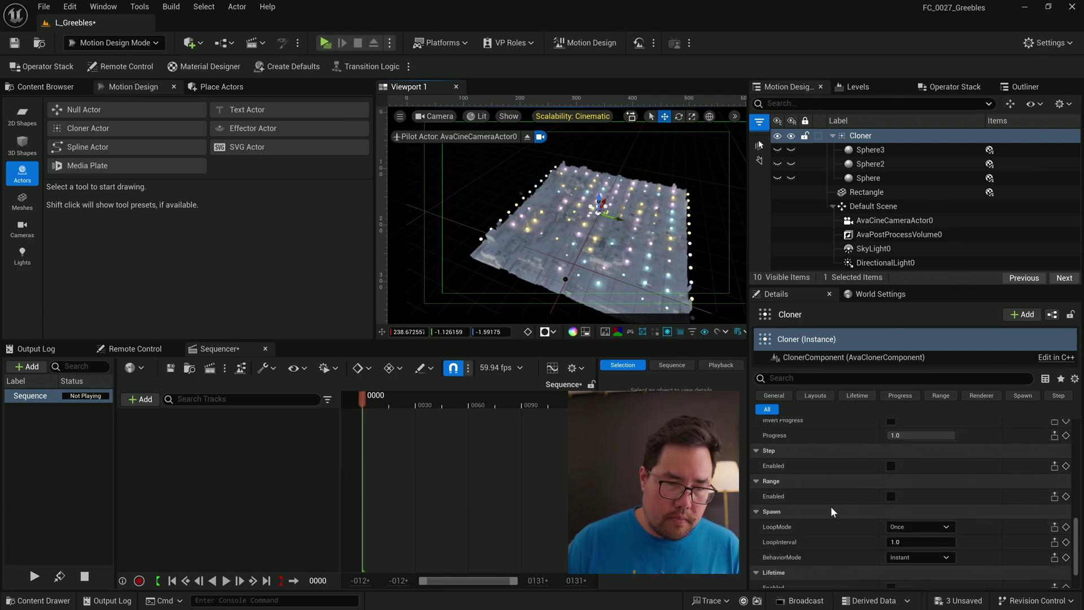
{"action": "left_click", "coordinate": [890, 497]}
{"action": "scroll", "coordinate": [878, 489], "scroll_direction": "down", "scroll_amount": 1}
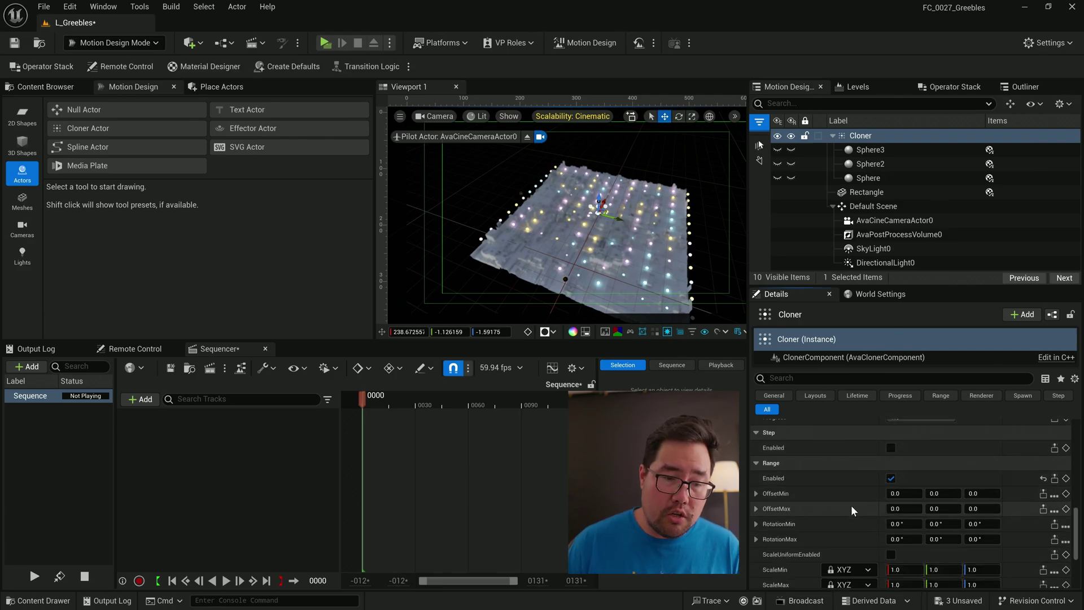
Step: Set OffsetMin to -30,-30 and OffsetMax to 30,30, then slightly adjust the grid's X spacing
{"action": "left_click", "coordinate": [909, 492]}
{"action": "type", "text": "-30"}
{"action": "key", "text": "Tab"}
{"action": "type", "text": "-30"}
{"action": "key", "text": "Tab"}
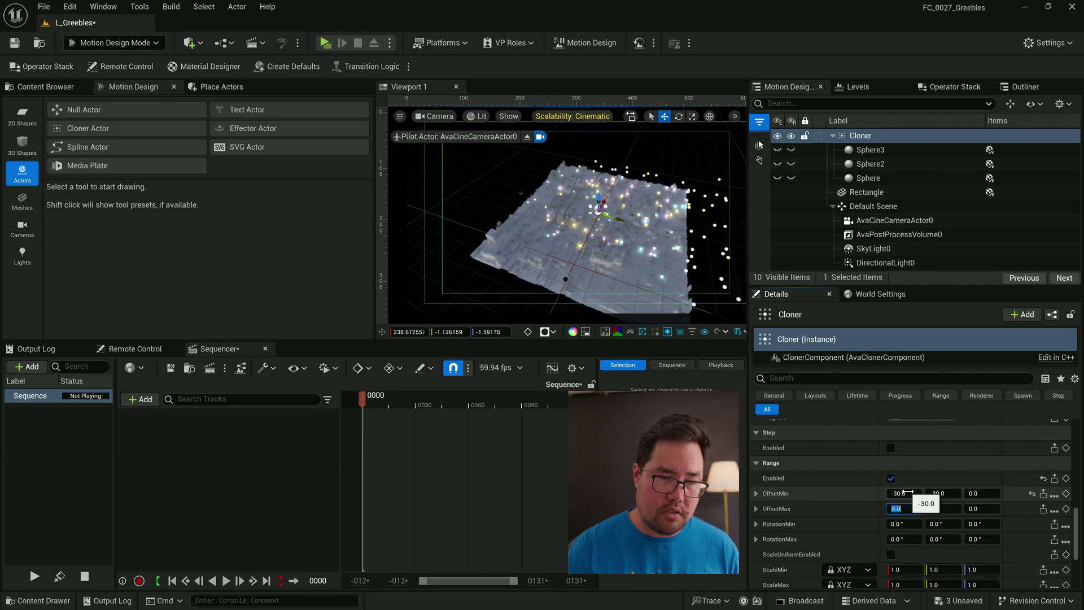
{"action": "type", "text": "30"}
{"action": "key", "text": "Tab"}
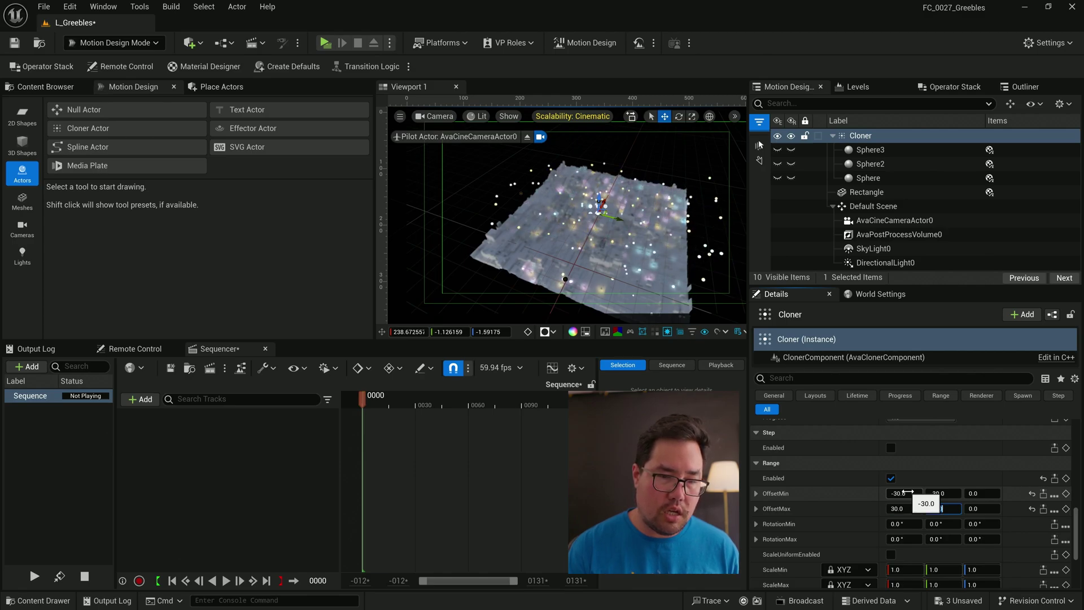
{"action": "type", "text": "30"}
{"action": "key", "text": "Return"}
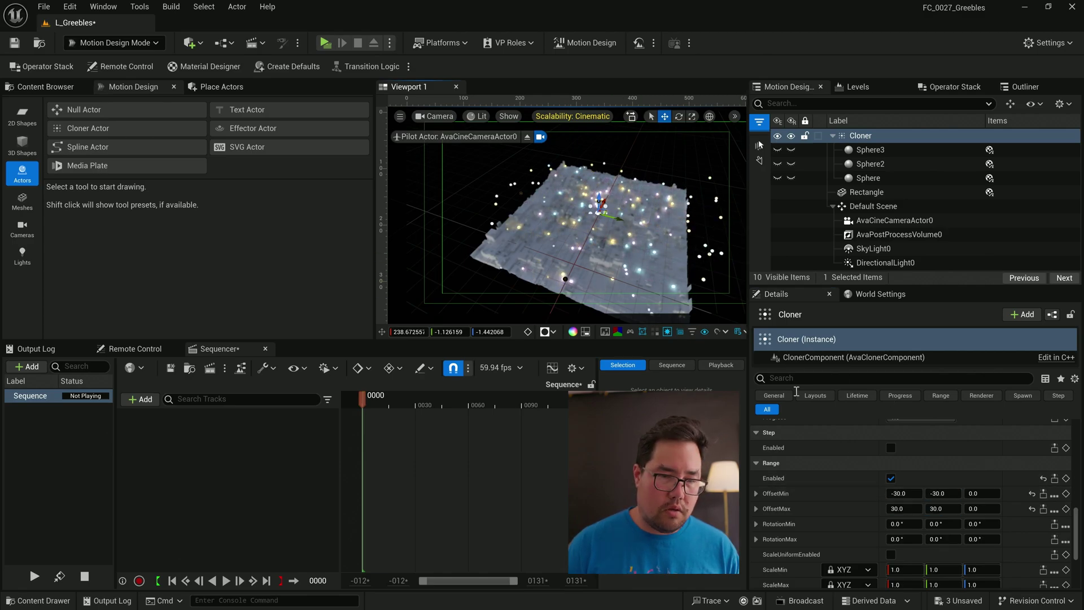
{"action": "scroll", "coordinate": [837, 515], "scroll_direction": "up", "scroll_amount": 8}
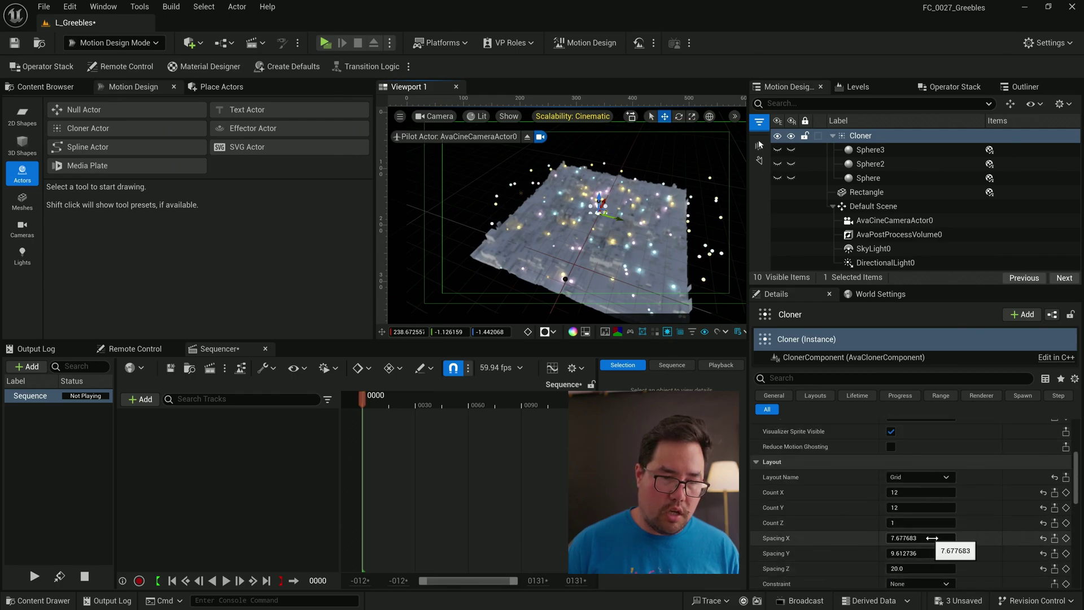
{"action": "left_click_drag", "start_coordinate": [921, 538], "coordinate": [931, 552]}
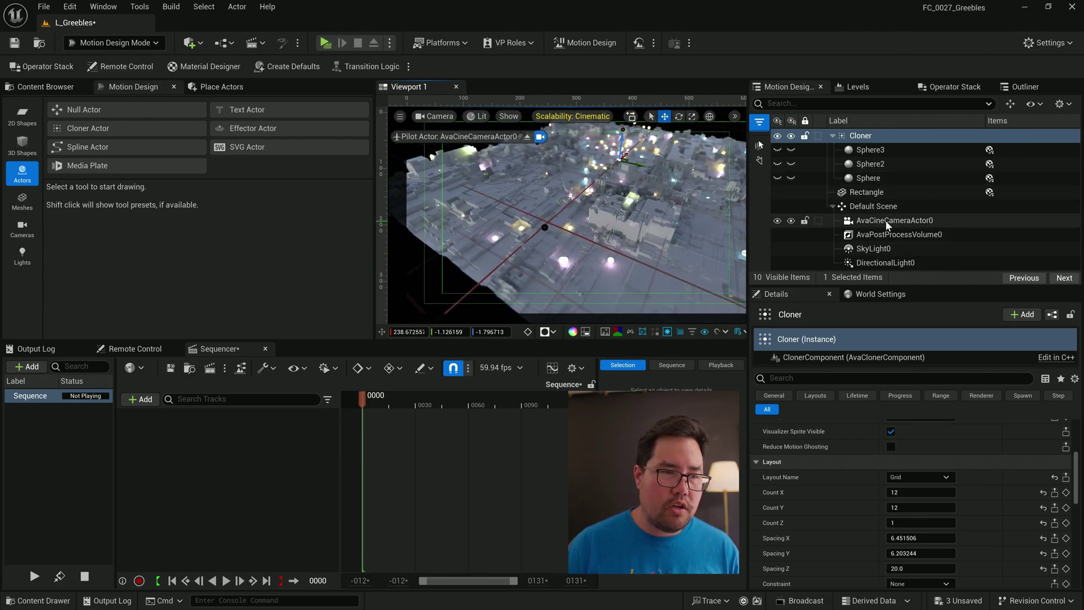
Step: Add AvaCineCameraActor0 to Sequencer, key its transform at frame 0, and fly it through the city
{"action": "left_click_drag", "start_coordinate": [885, 220], "coordinate": [235, 476]}
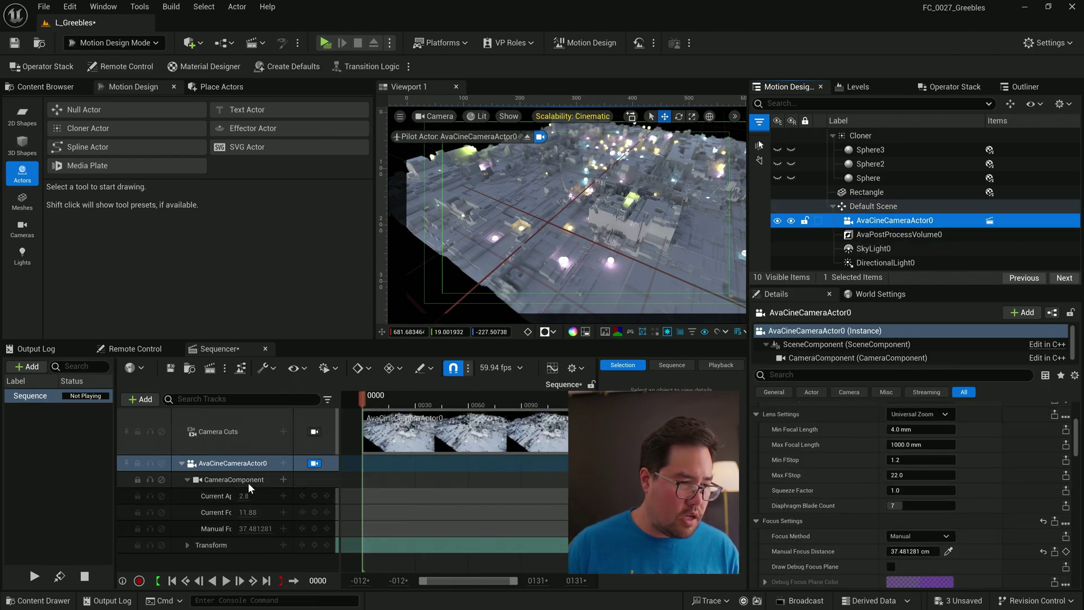
{"action": "left_click", "coordinate": [241, 464]}
{"action": "key", "text": "s"}
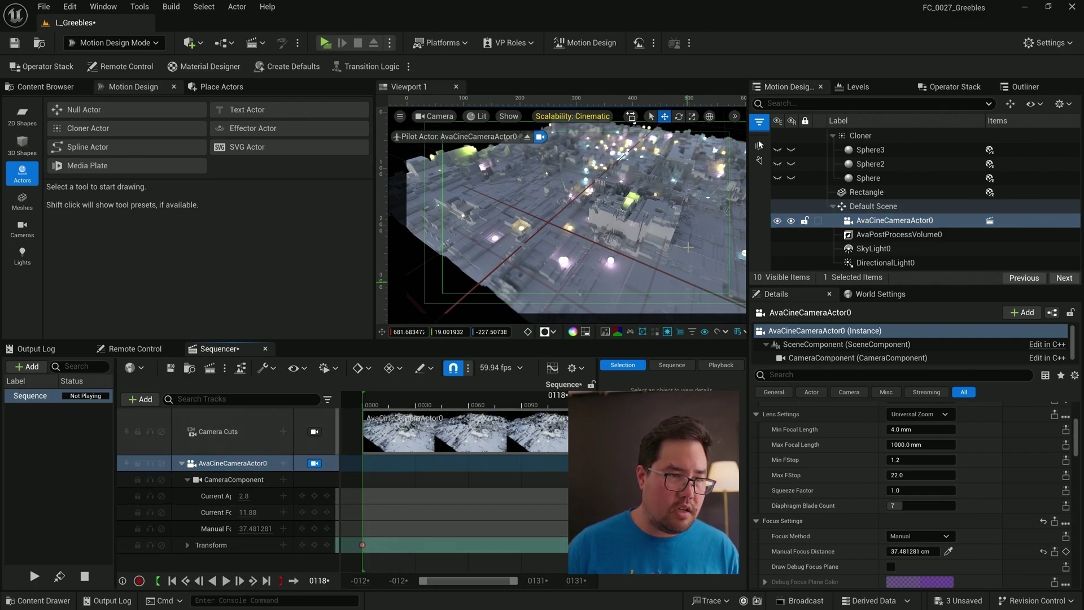
{"action": "left_click_drag", "start_coordinate": [691, 216], "coordinate": [625, 197]}
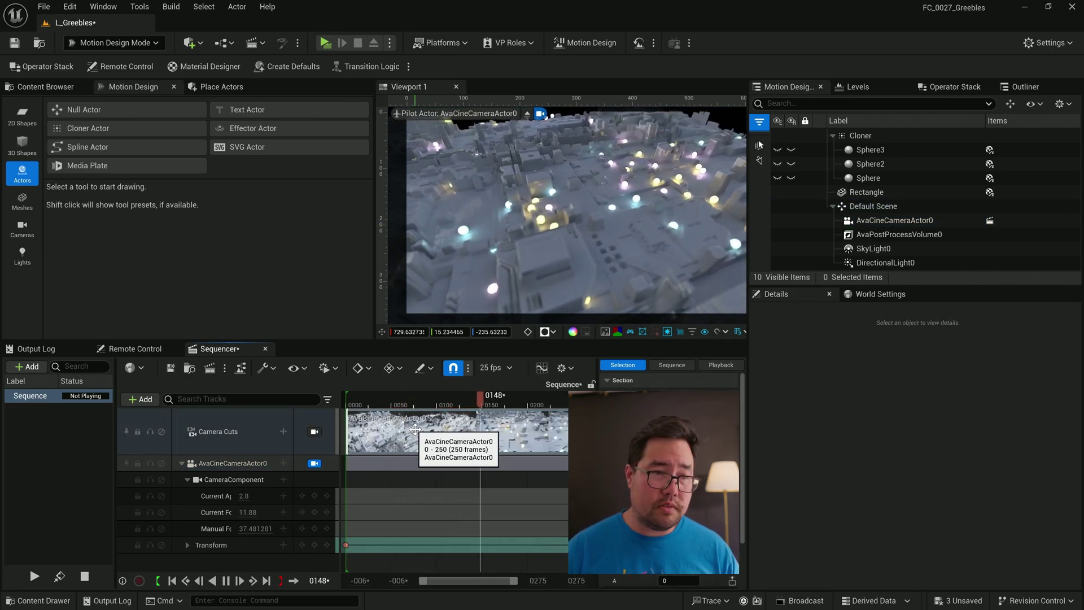
Step: Select AvaPostProcessVolume0 and search its Details for lens flare properties
{"action": "left_click", "coordinate": [888, 233]}
{"action": "scroll", "coordinate": [839, 493], "scroll_direction": "down", "scroll_amount": 5}
{"action": "scroll", "coordinate": [839, 493], "scroll_direction": "up", "scroll_amount": 5}
{"action": "left_click", "coordinate": [811, 374]}
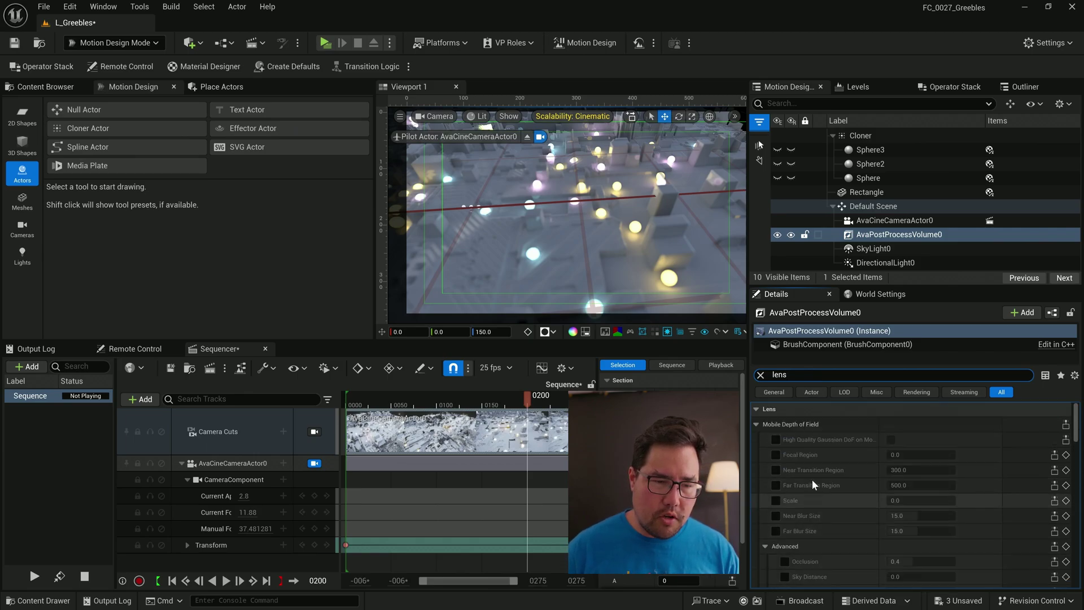
{"action": "type", "text": "lens fa"}
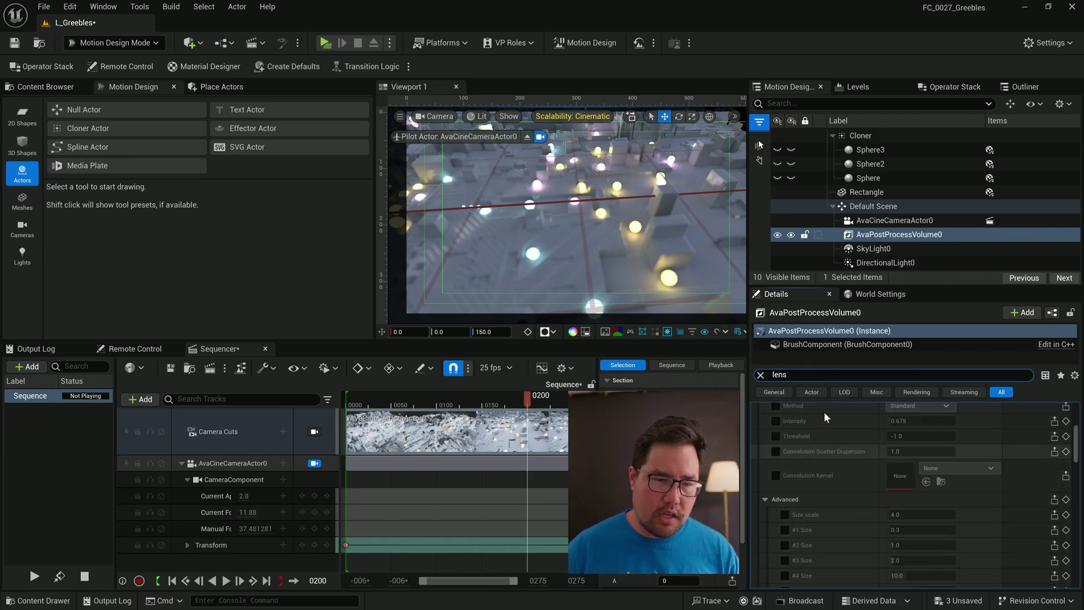
{"action": "key", "text": "BackSpace"}
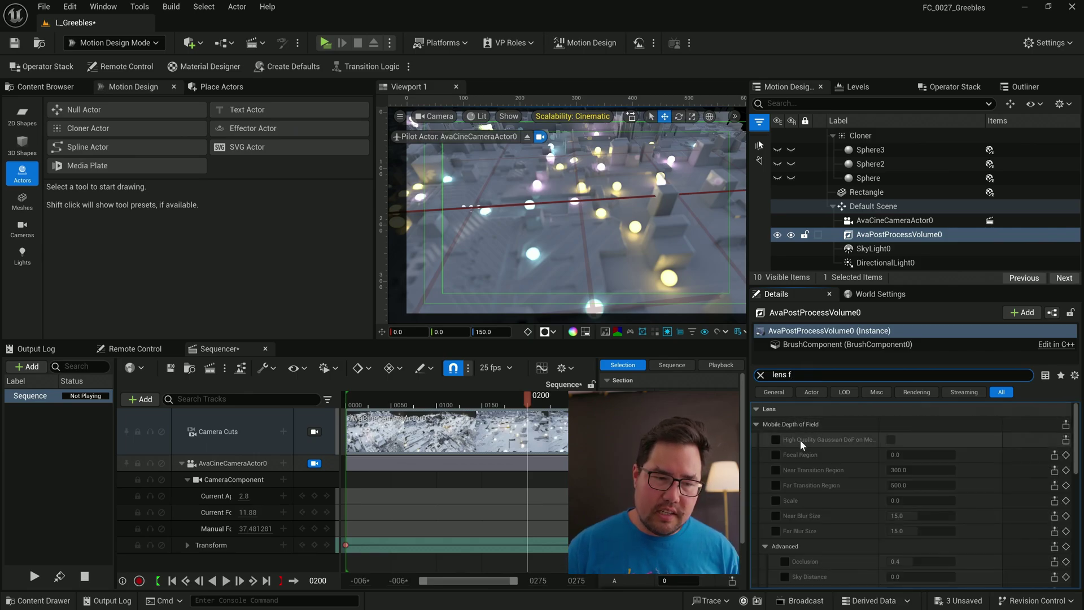
{"action": "scroll", "coordinate": [777, 450], "scroll_direction": "down", "scroll_amount": 5}
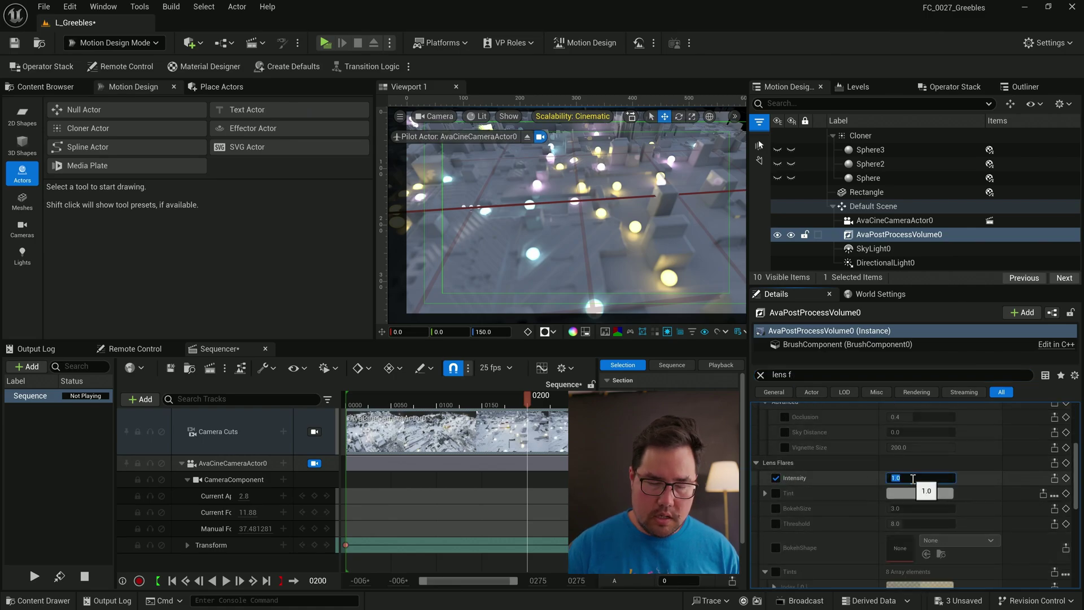
{"action": "scroll", "coordinate": [794, 461], "scroll_direction": "up", "scroll_amount": 5}
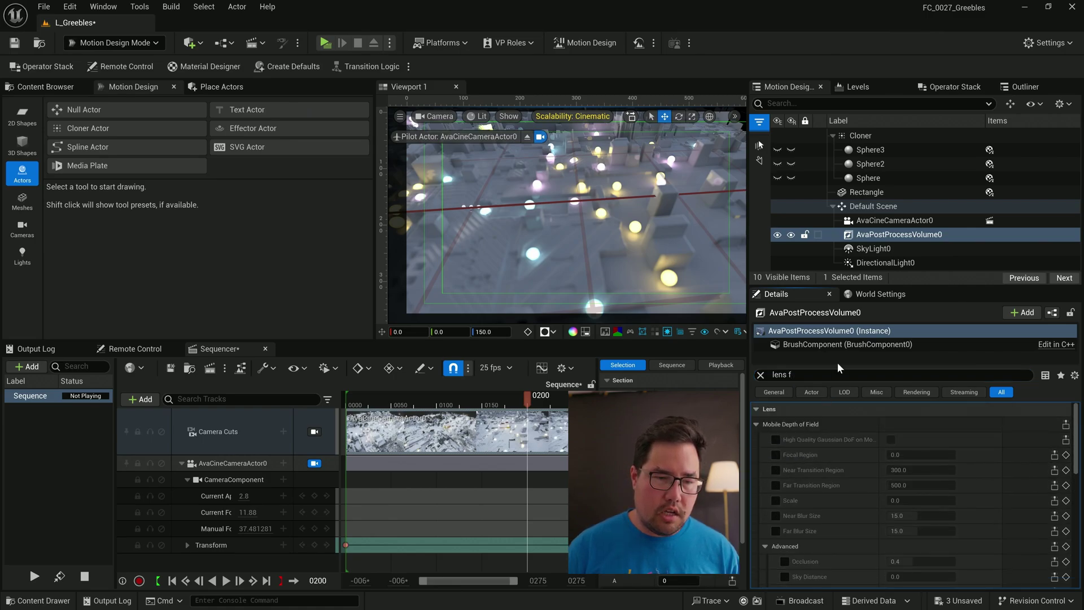
Step: Override and lower bloom intensity and scatter dispersion, and set film grain intensity to 0.0372
{"action": "left_click", "coordinate": [827, 374]}
{"action": "type", "text": "bloom"}
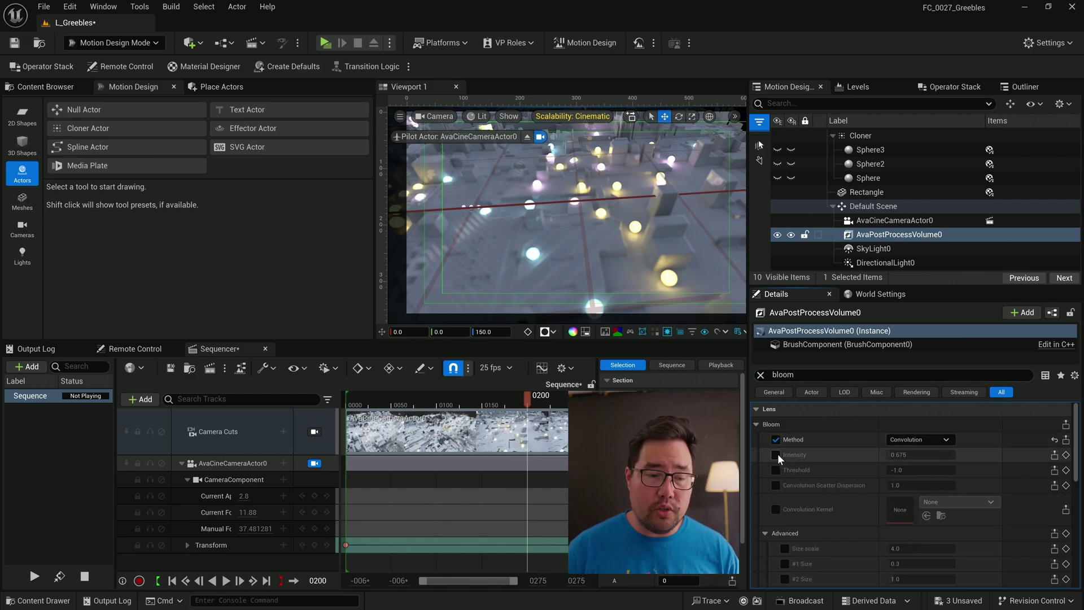
{"action": "left_click", "coordinate": [775, 455]}
{"action": "left_click", "coordinate": [777, 484]}
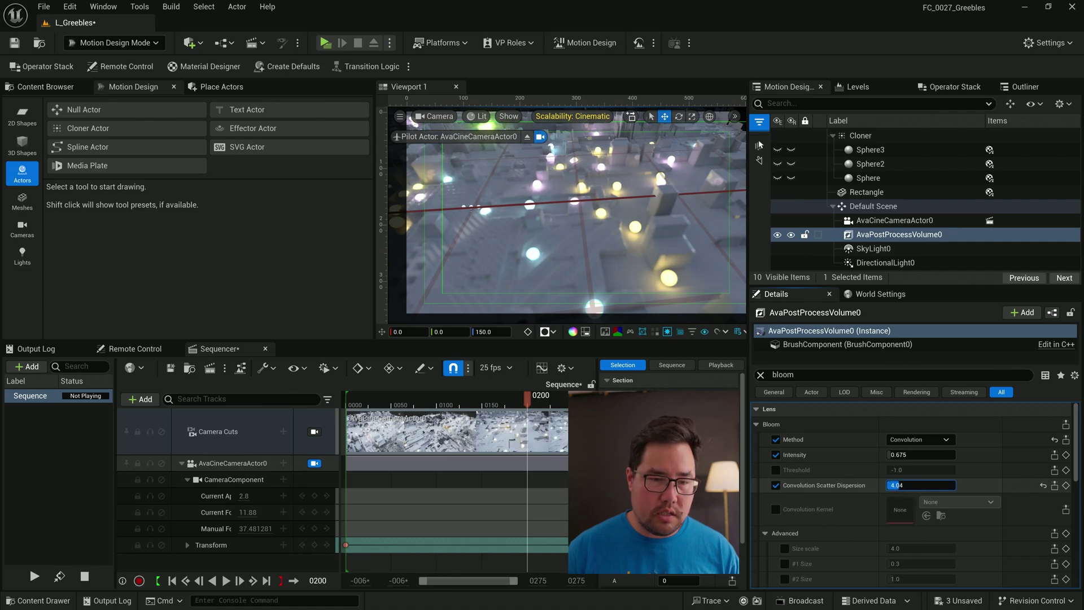
{"action": "key", "text": "Return"}
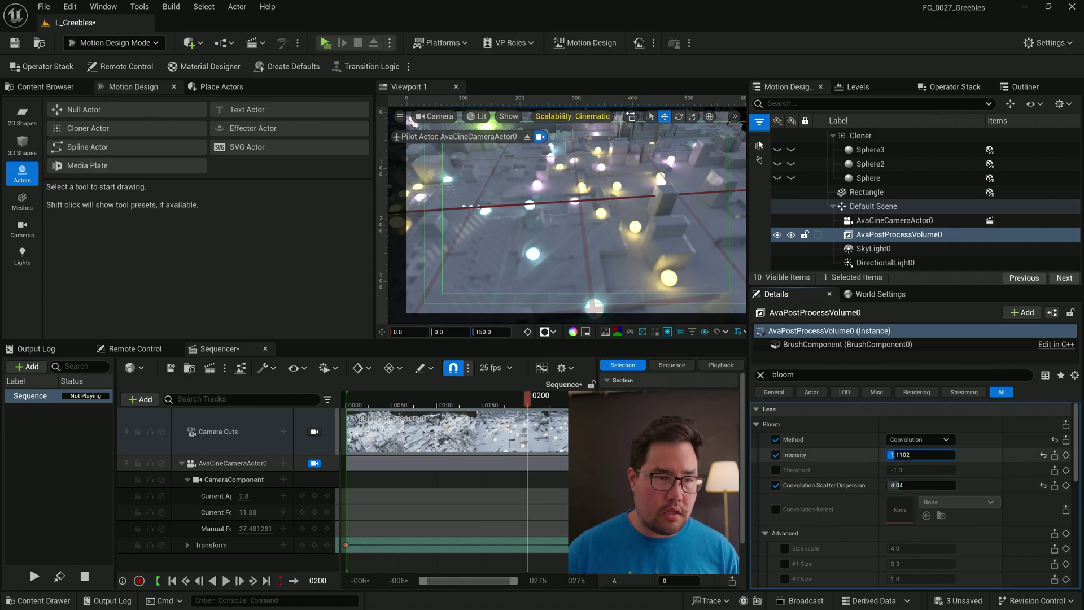
{"action": "left_click_drag", "start_coordinate": [920, 454], "coordinate": [892, 485]}
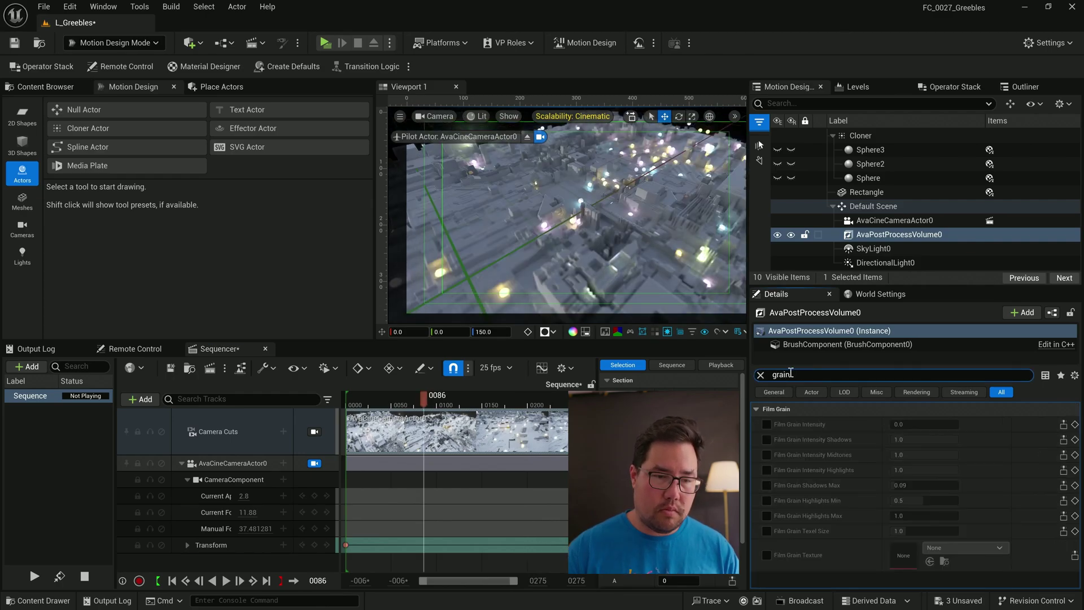
{"action": "left_click", "coordinate": [767, 424]}
{"action": "left_click_drag", "start_coordinate": [931, 424], "coordinate": [918, 425]}
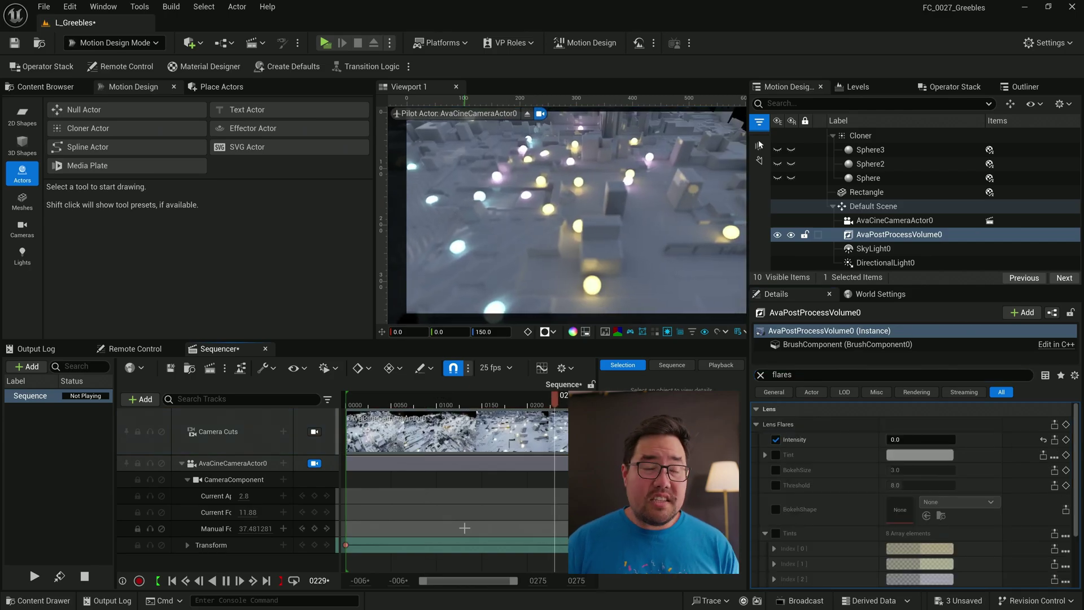